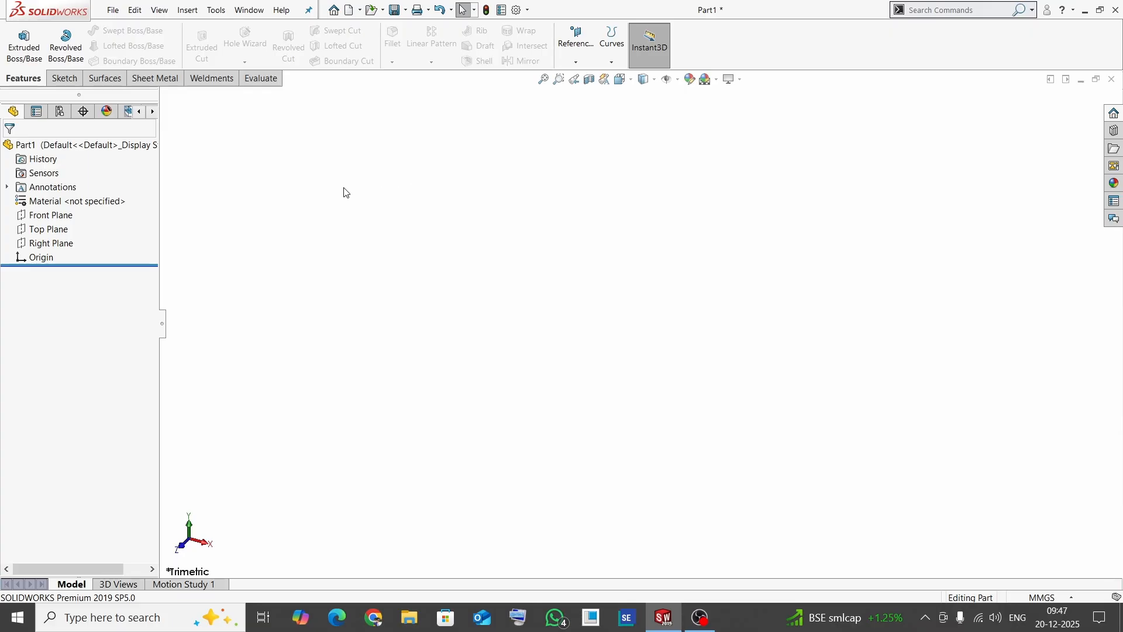
- Show the Front, Top and Right reference planes in the empty part
click(47, 216)
click(73, 198)
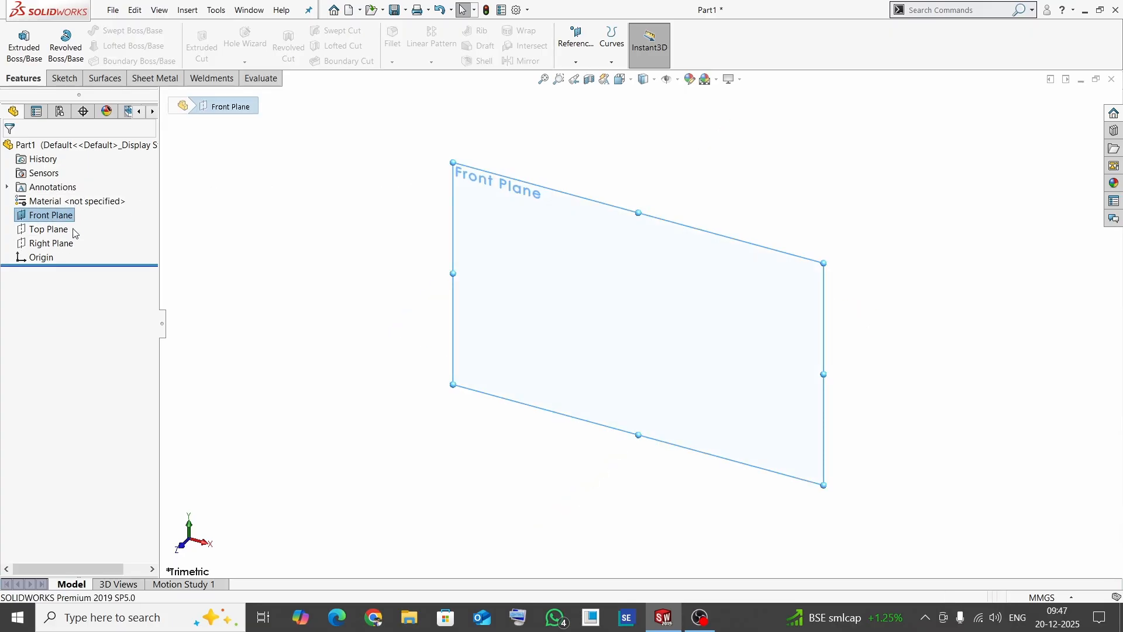
click(48, 230)
click(75, 216)
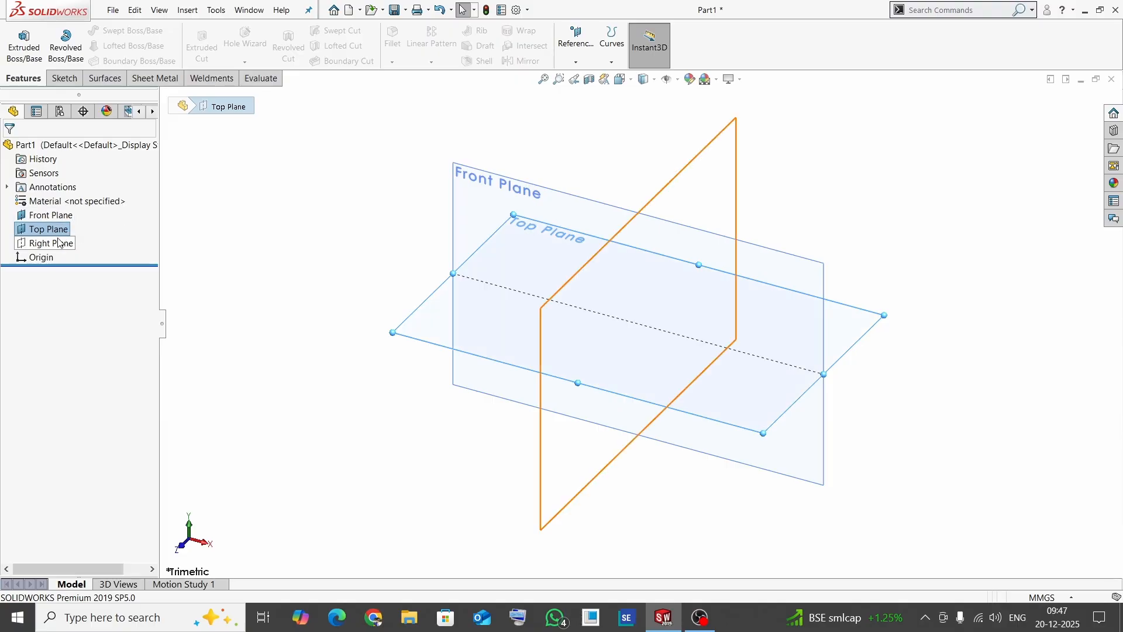
click(51, 243)
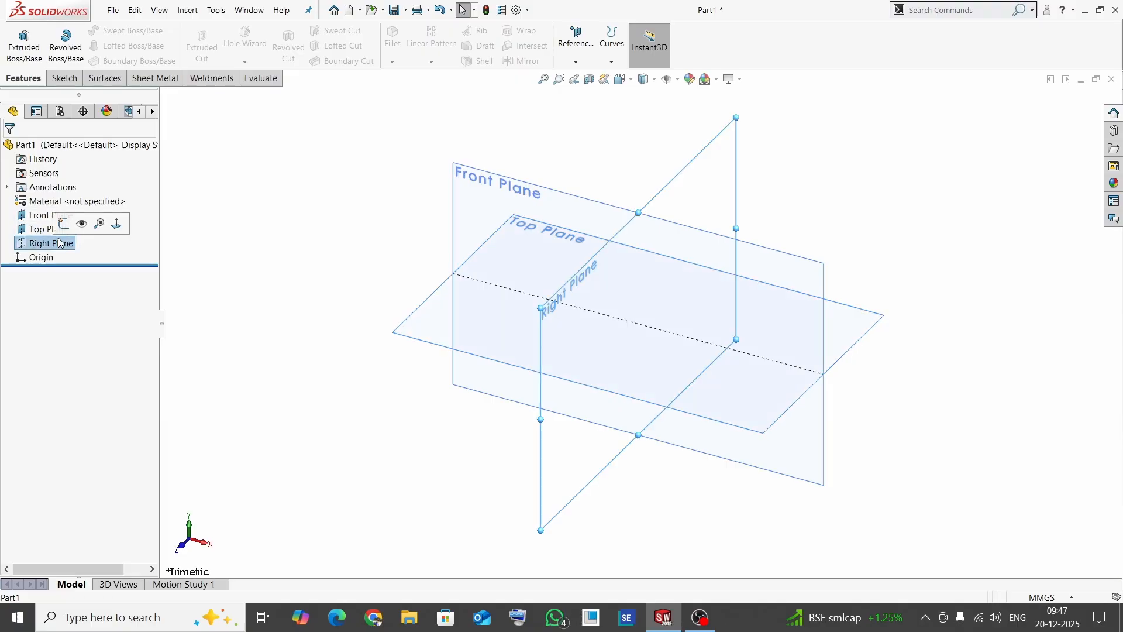
click(305, 212)
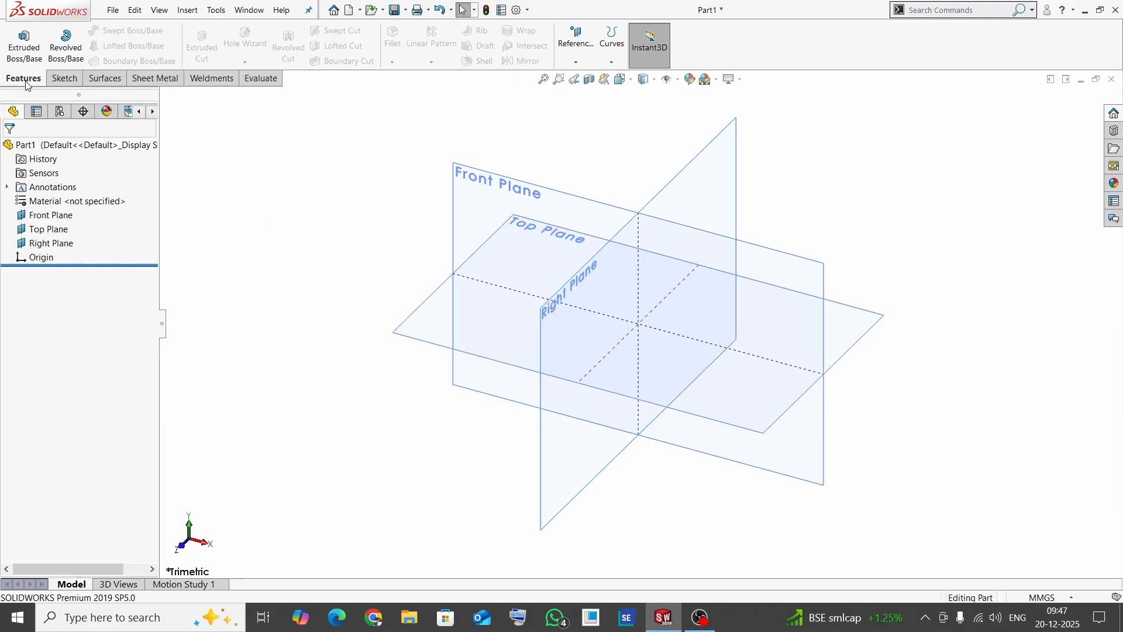
- Create a reference plane offset 400 mm above the Top Plane
click(576, 62)
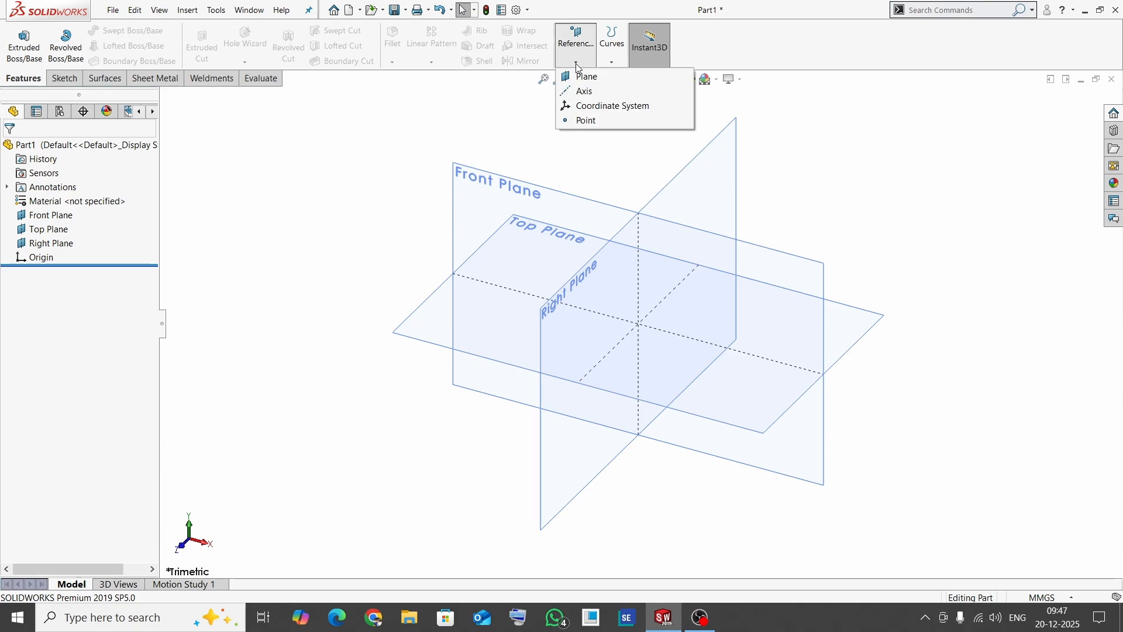
click(587, 77)
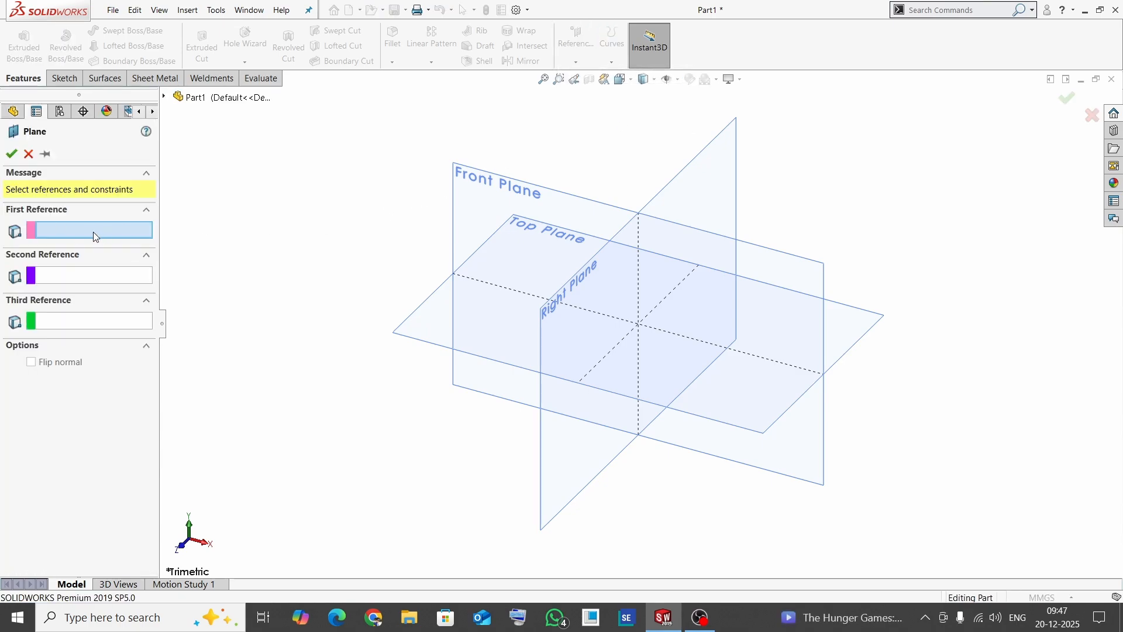
click(405, 324)
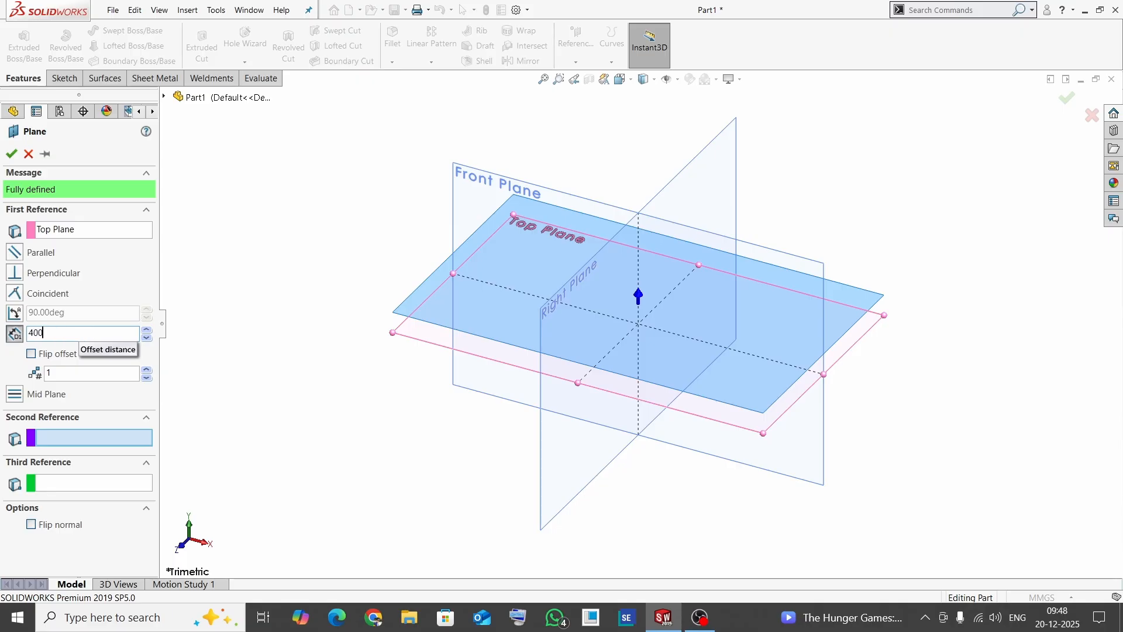
key(Return)
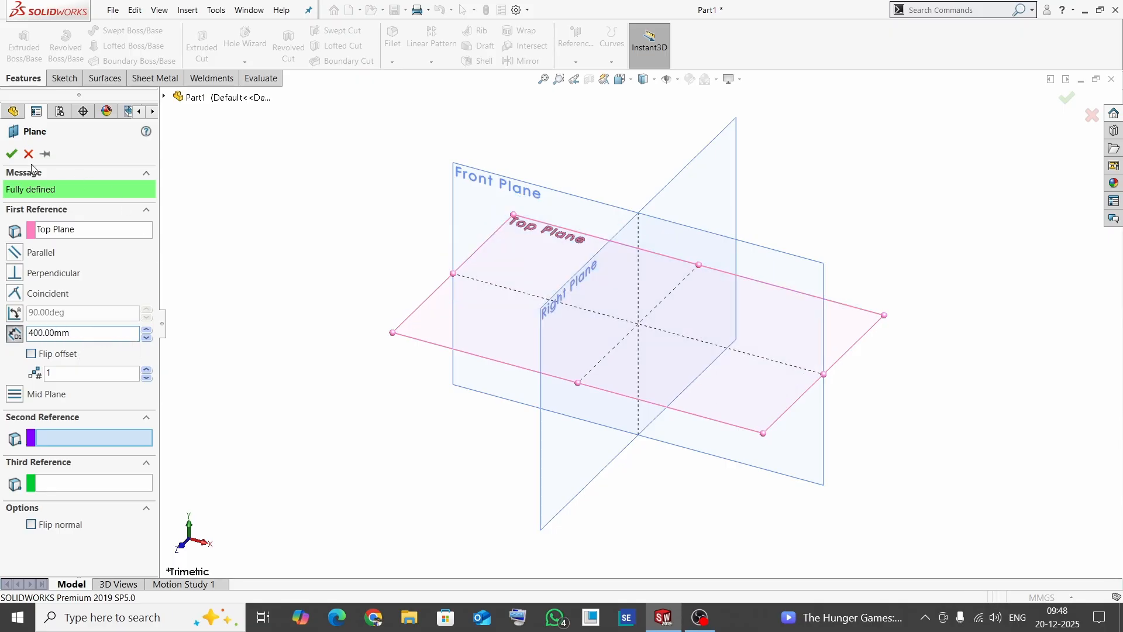
click(10, 157)
scroll(443, 419, up, 10)
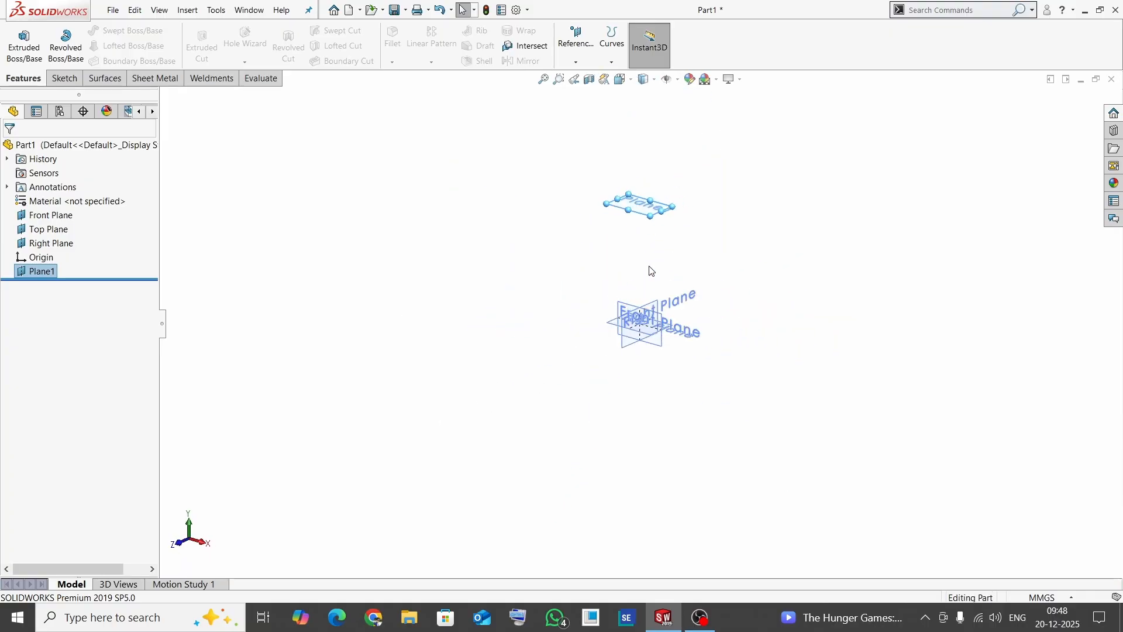
scroll(650, 267, down, 3)
click(477, 298)
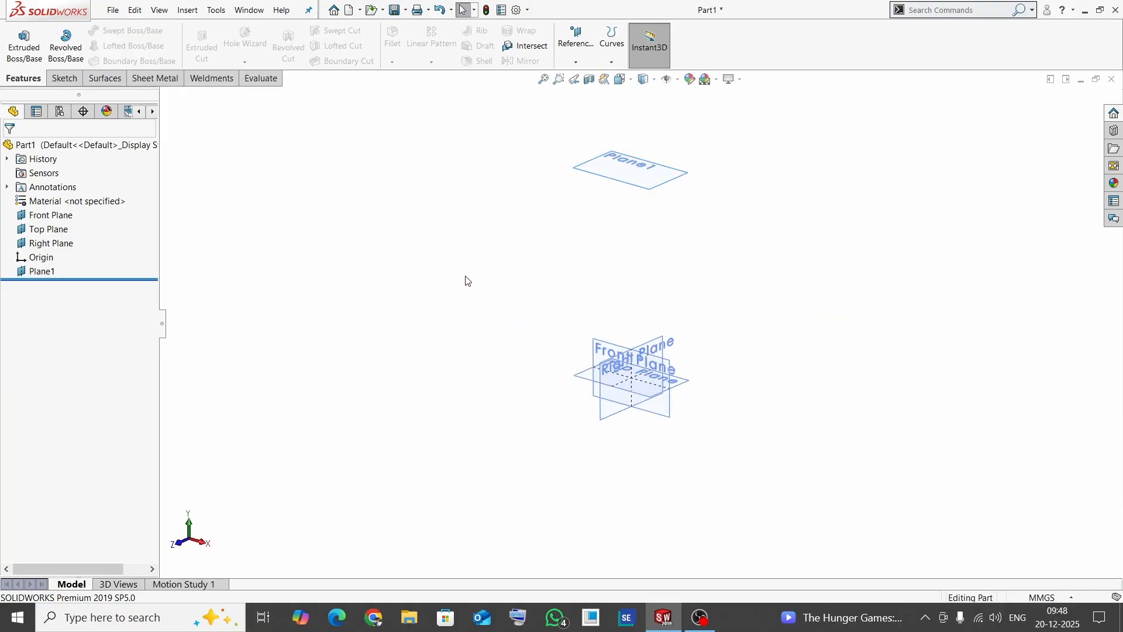
- Create a second reference plane offset 400 mm from the Top Plane with the offset flipped to the opposite side
click(576, 62)
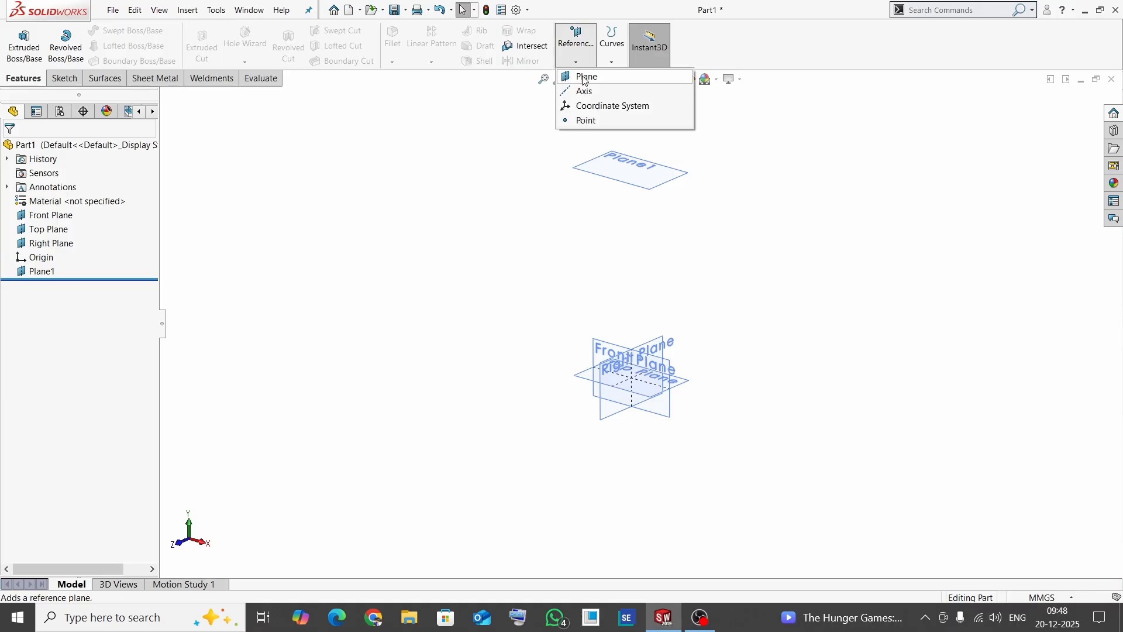
click(584, 77)
click(584, 381)
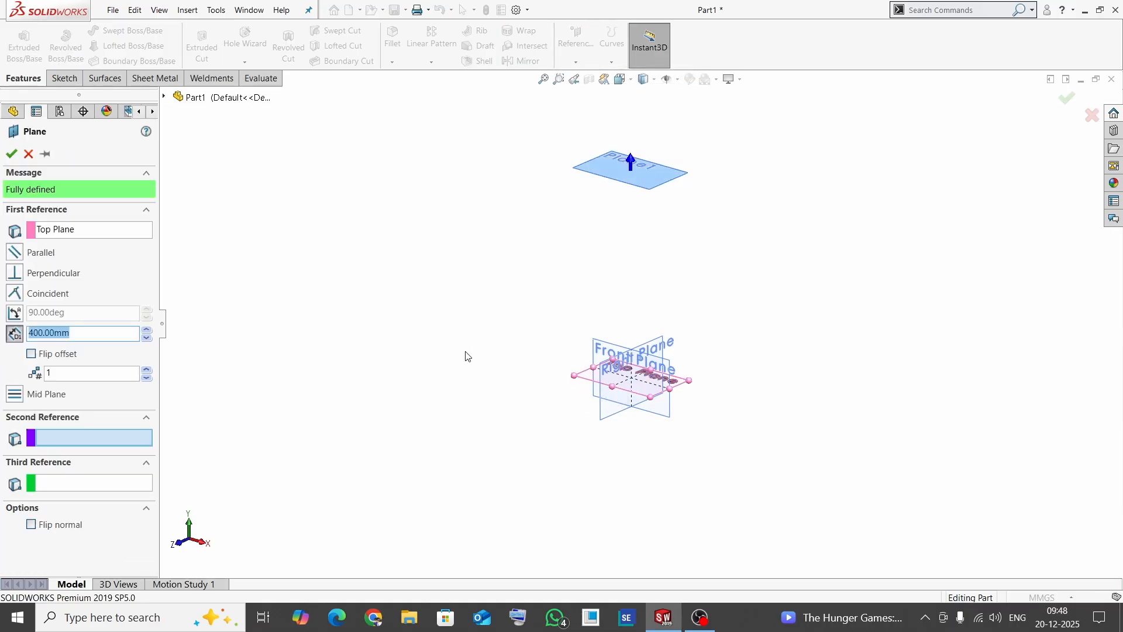
click(32, 355)
key(f)
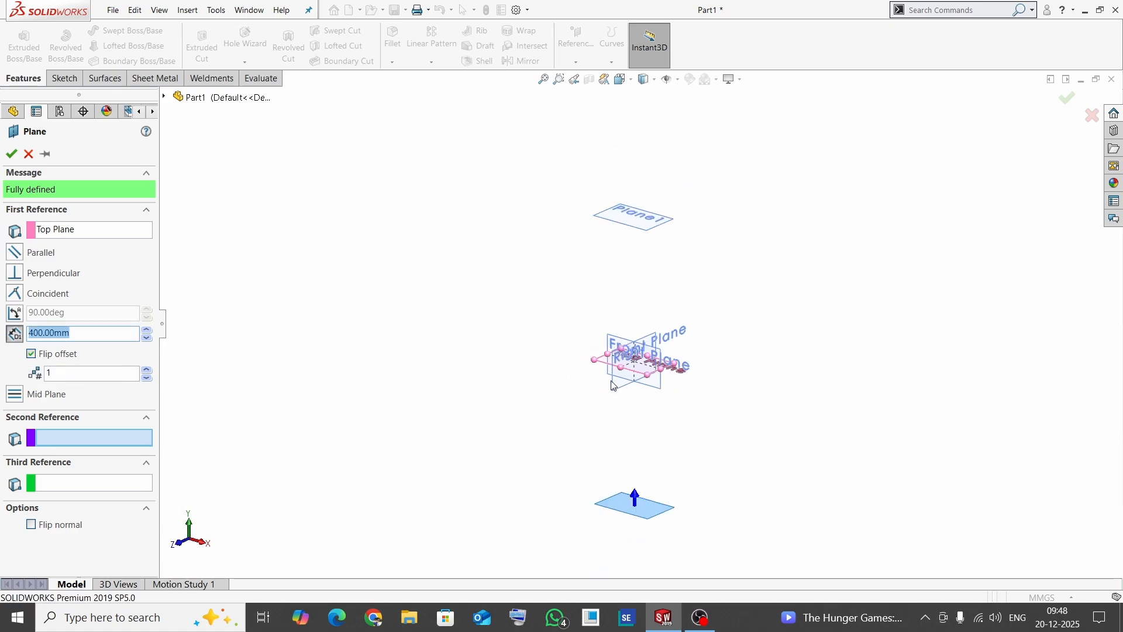
click(11, 154)
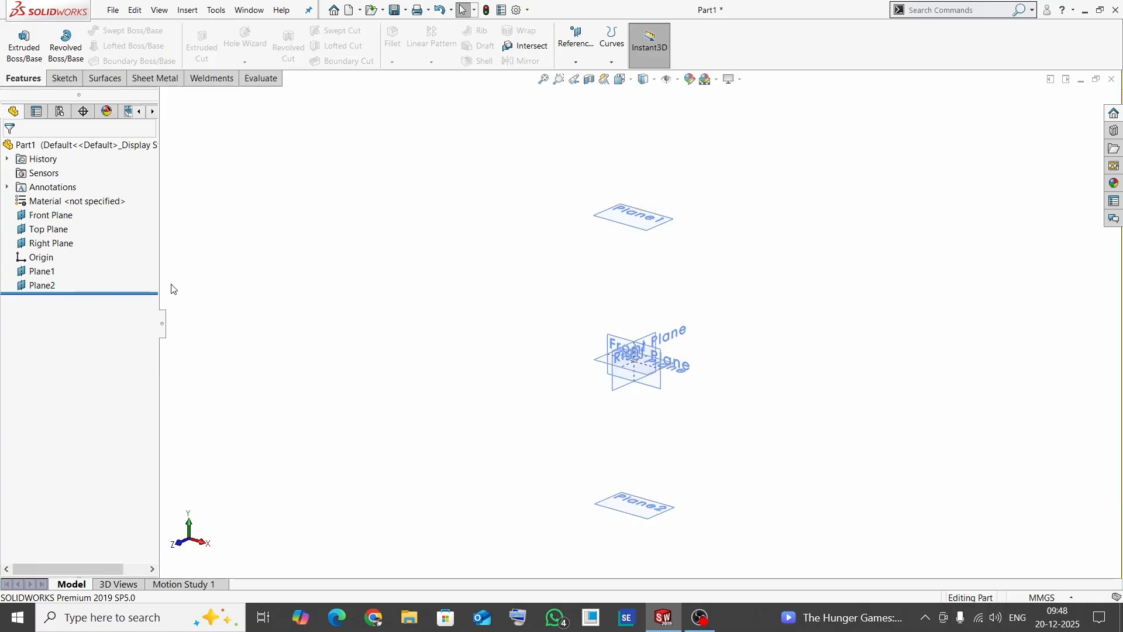
- Hide the Front Plane and the Right Plane, leaving the three parallel horizontal planes shown
click(43, 220)
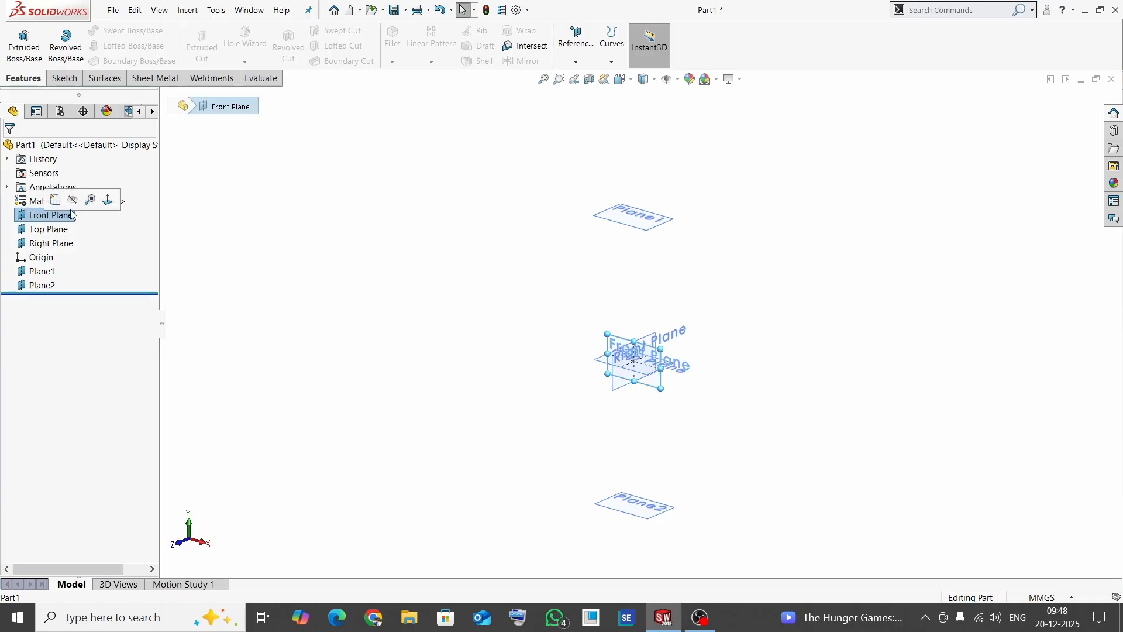
click(88, 196)
click(70, 242)
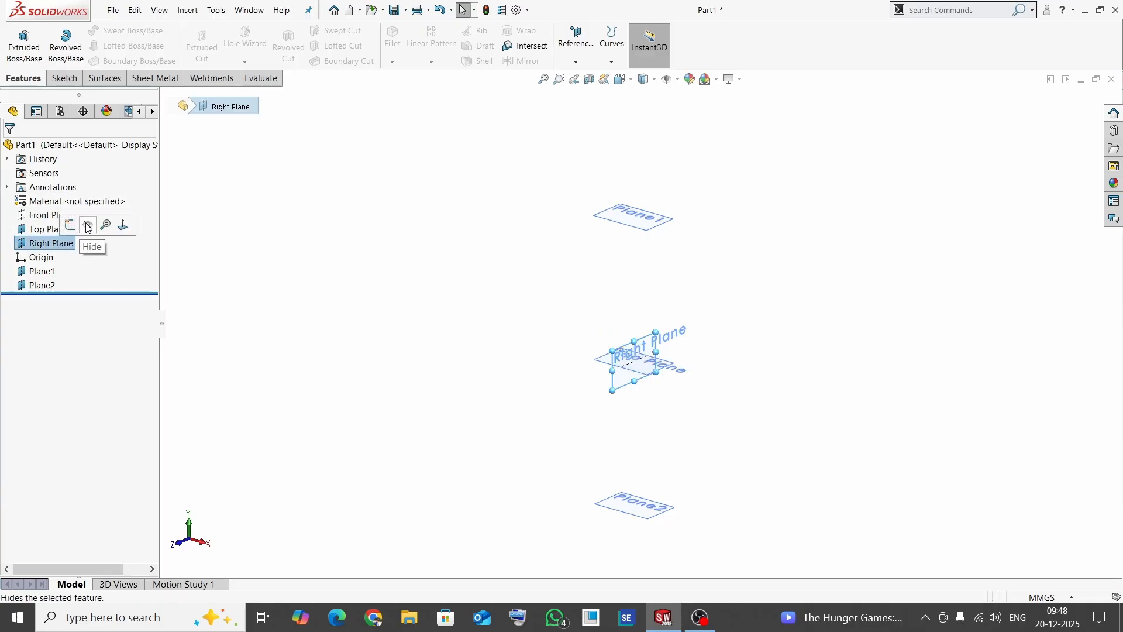
click(88, 227)
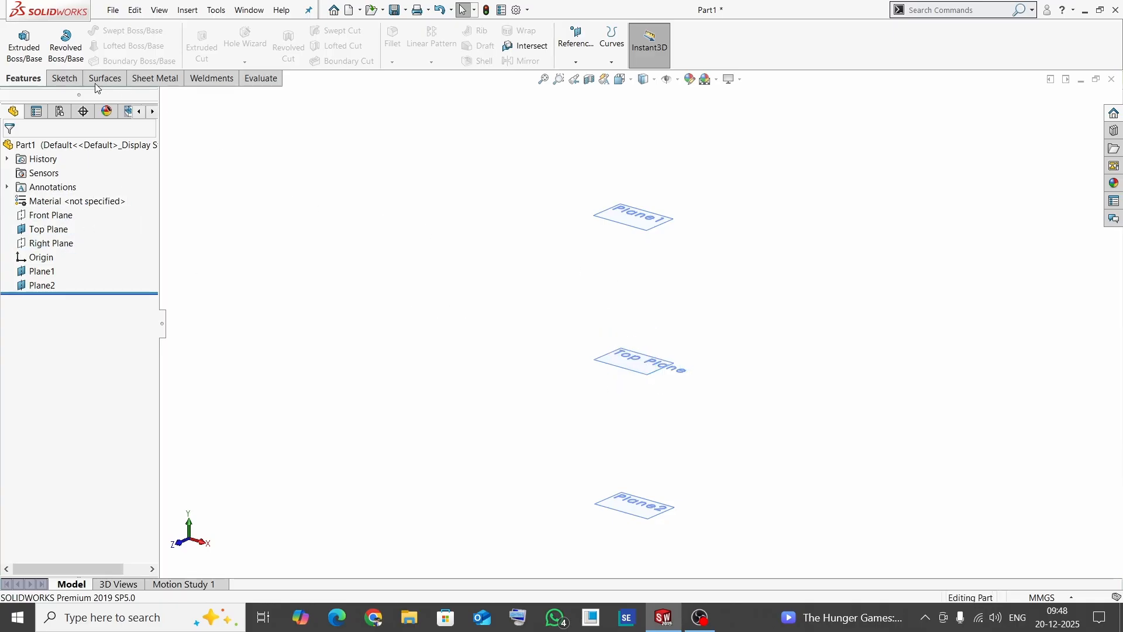
- Sketch a six-sided inscribed-circle polygon on Plane1, centred on the origin, with a vertex straight above it and sides about 44 mm long
click(63, 78)
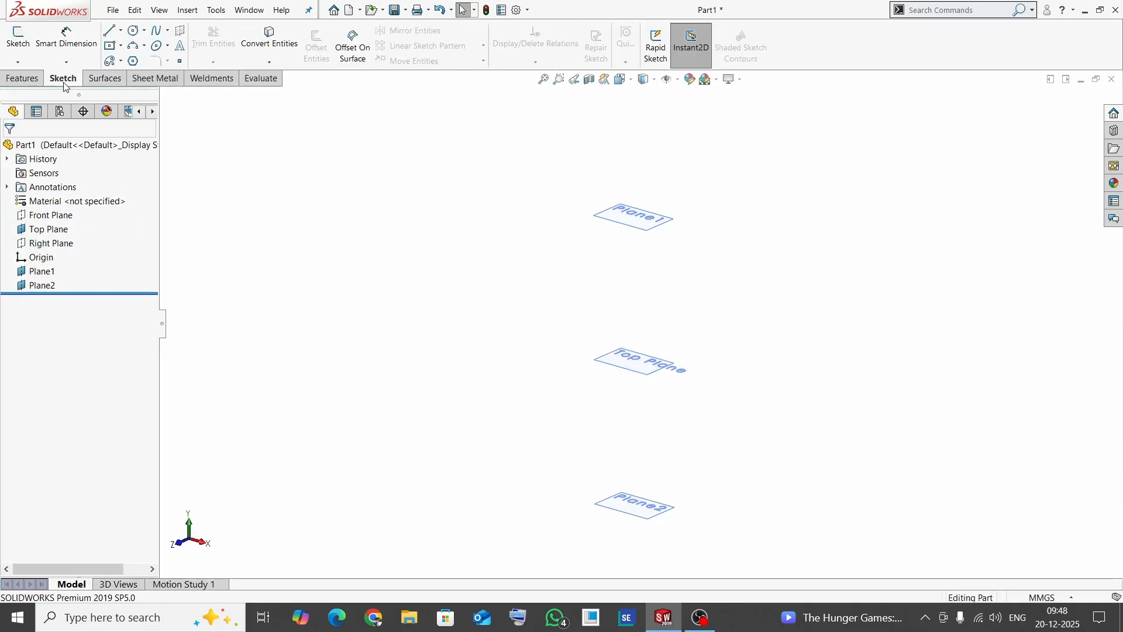
click(19, 40)
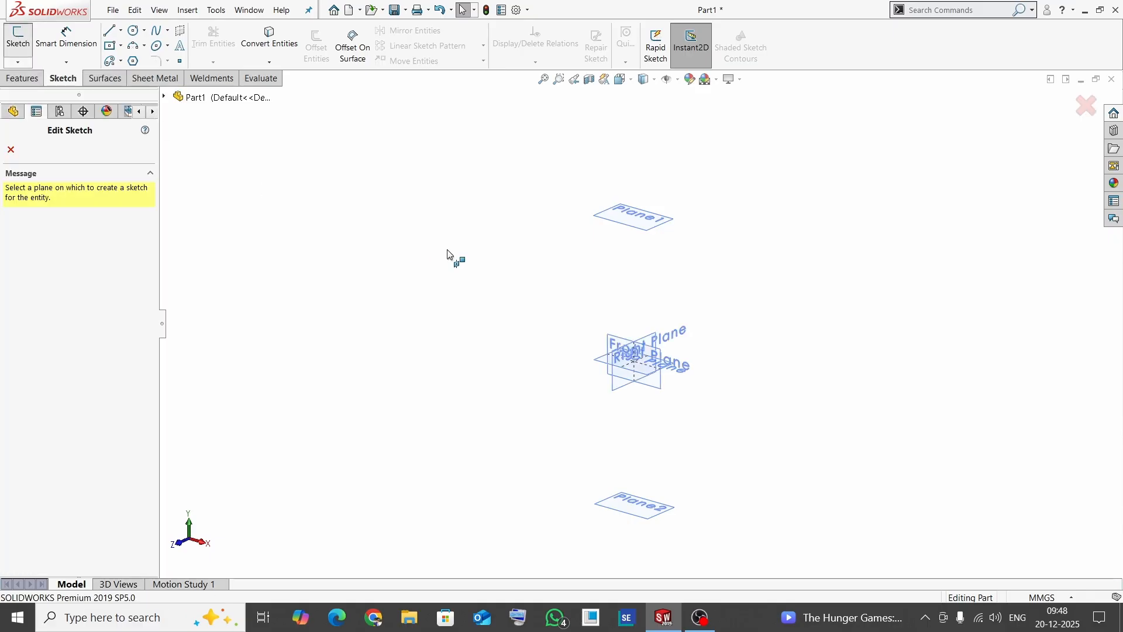
click(628, 228)
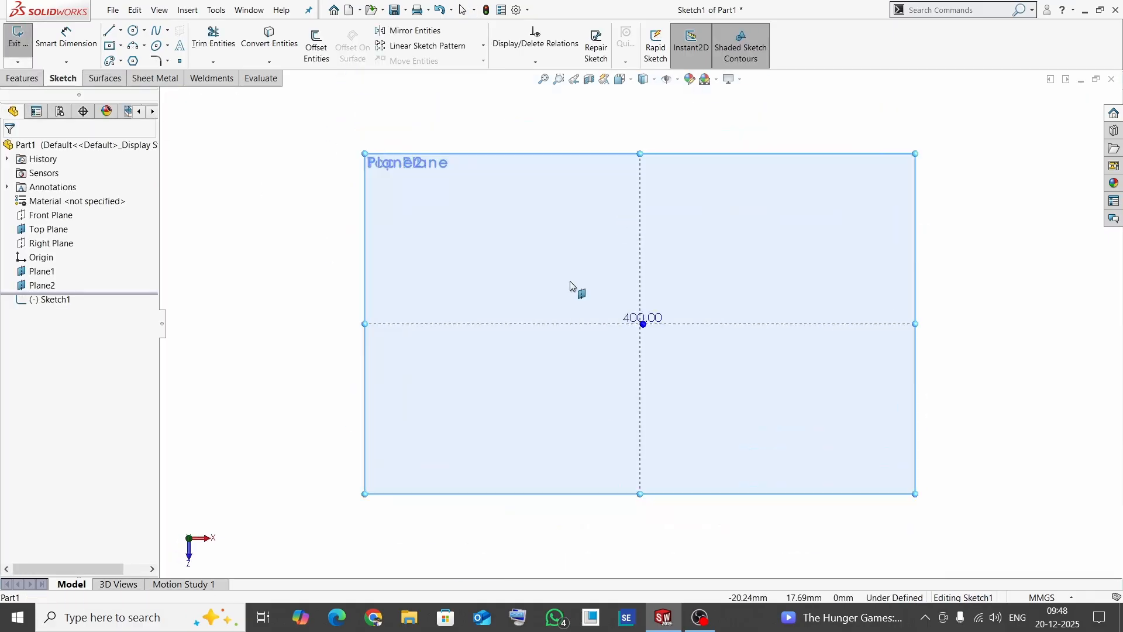
click(134, 61)
click(640, 324)
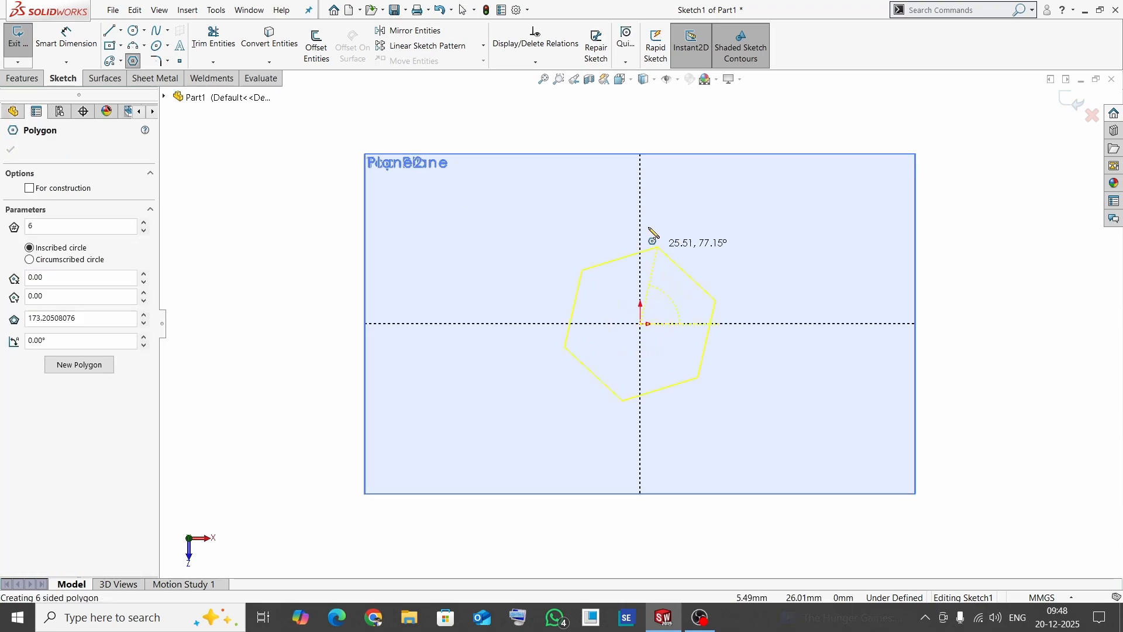
click(642, 189)
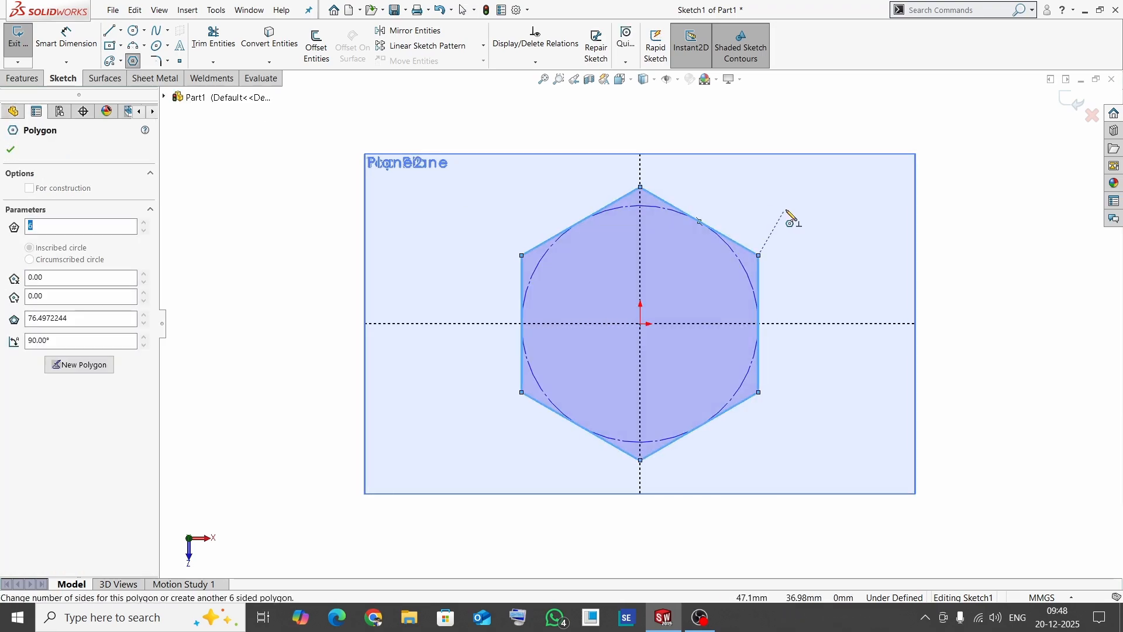
key(Escape)
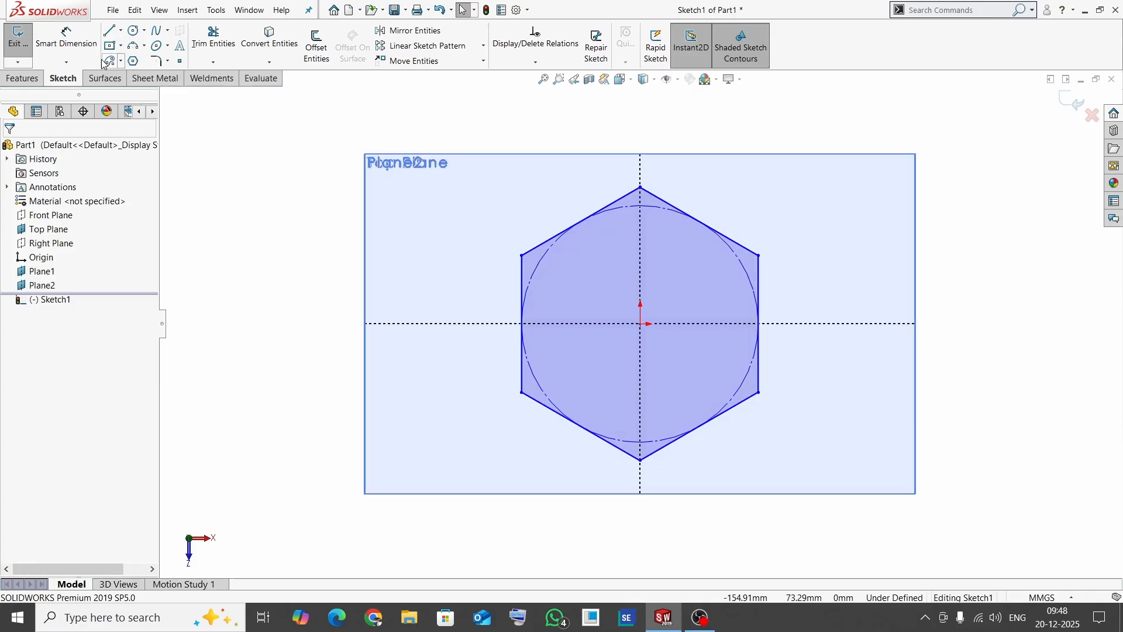
- Dimension the hexagon's side edge and set its length to 50 mm
click(66, 36)
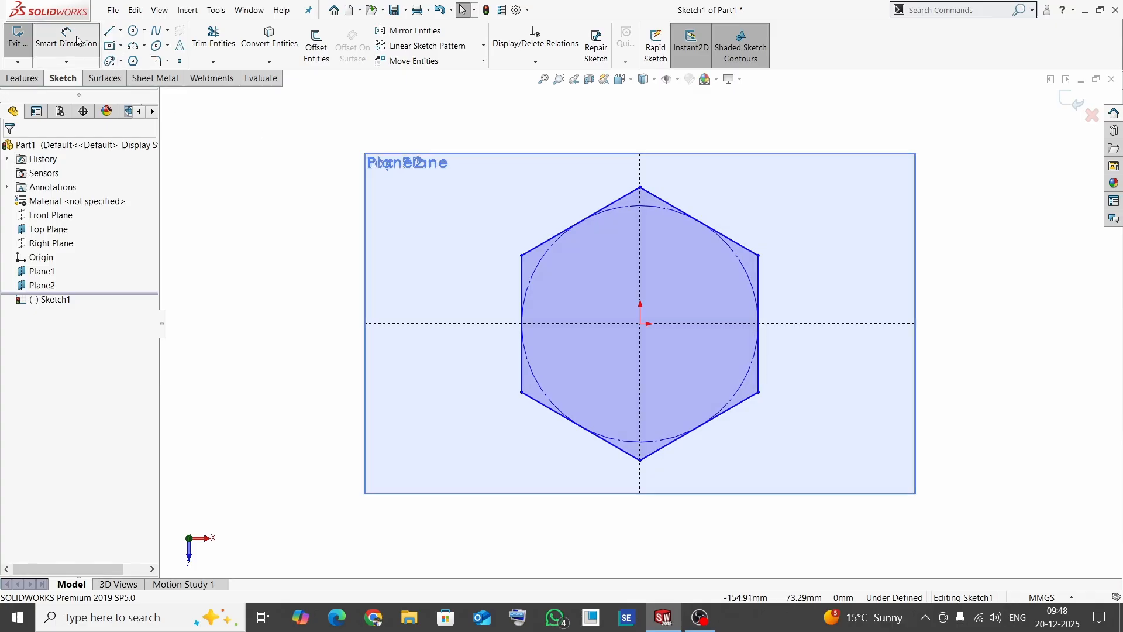
click(522, 280)
click(475, 286)
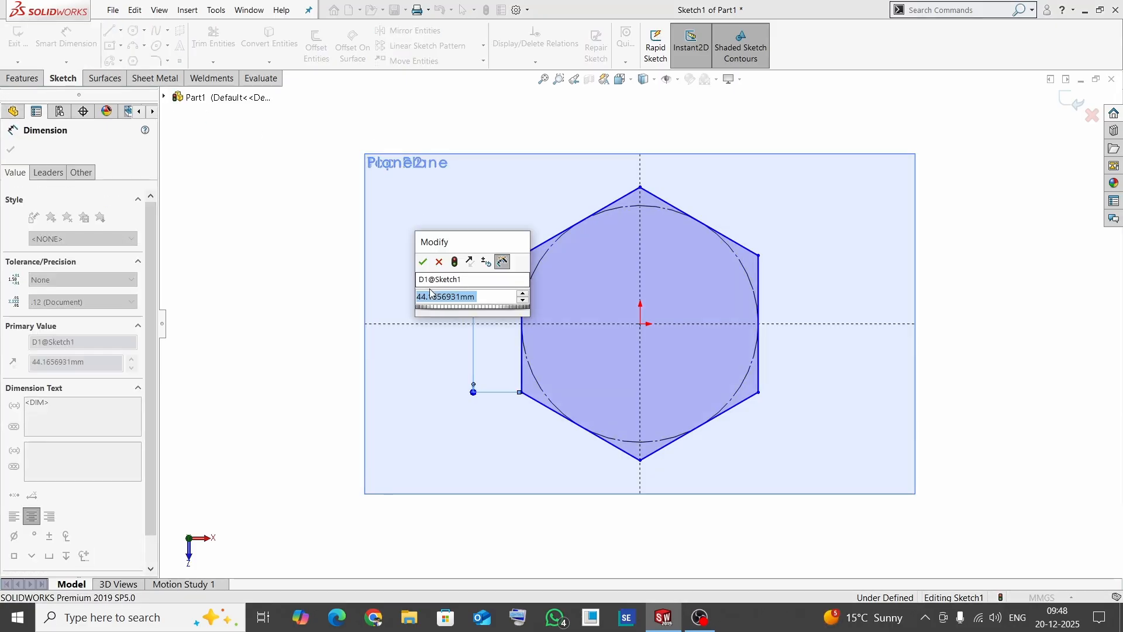
text(50)
key(Return)
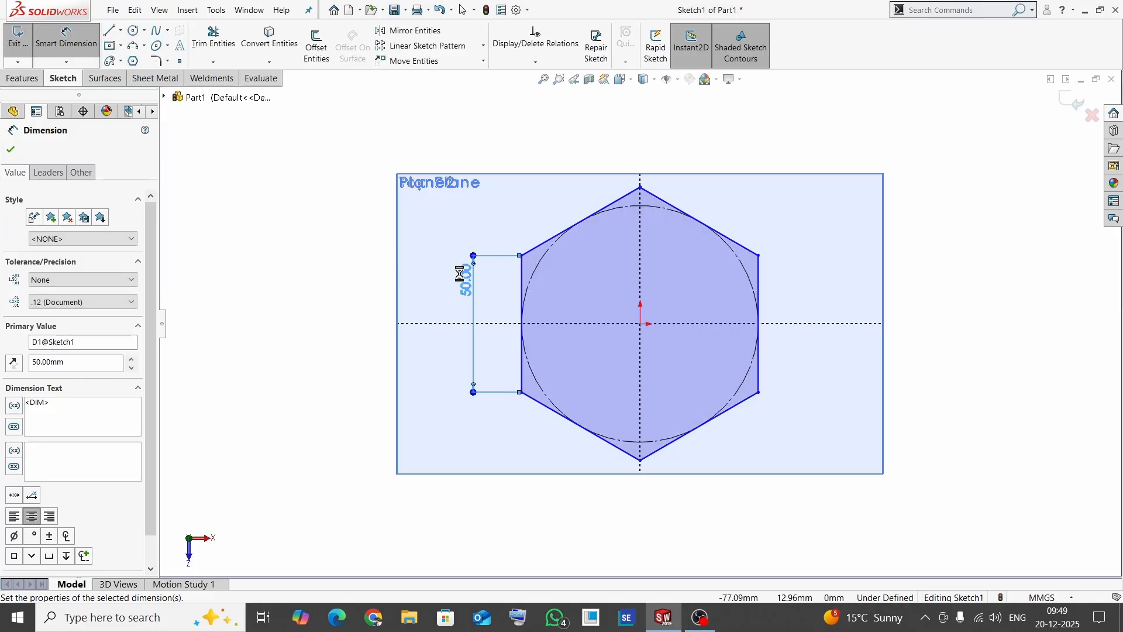
key(Escape)
- Add a Vertical relation to the hexagon's dimensioned side and finish the sketch
click(522, 276)
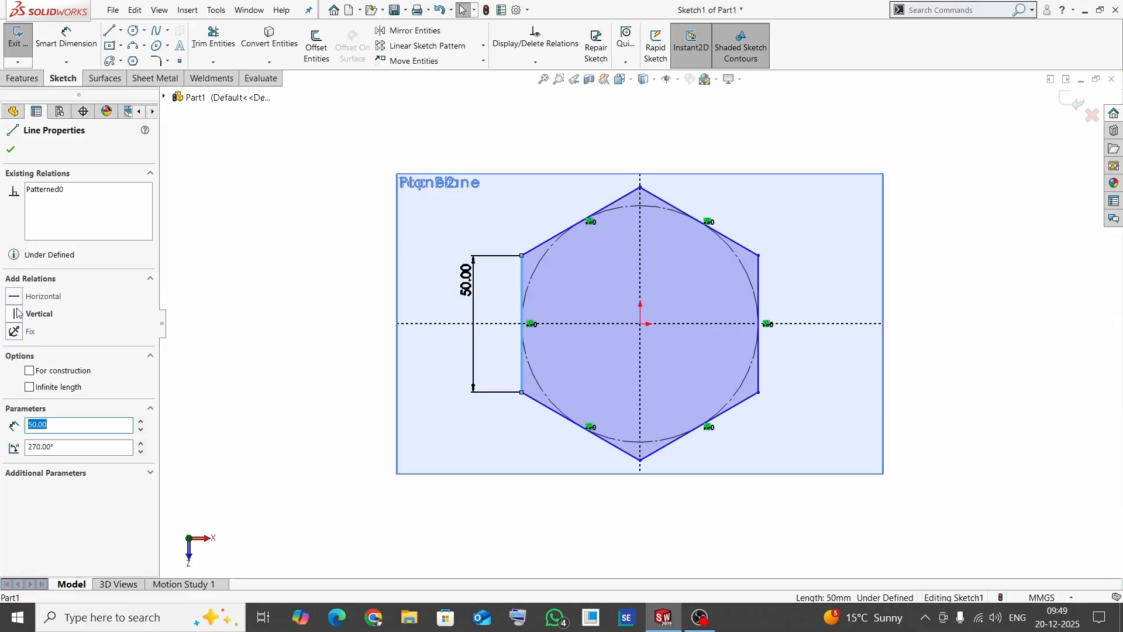
click(15, 315)
click(11, 149)
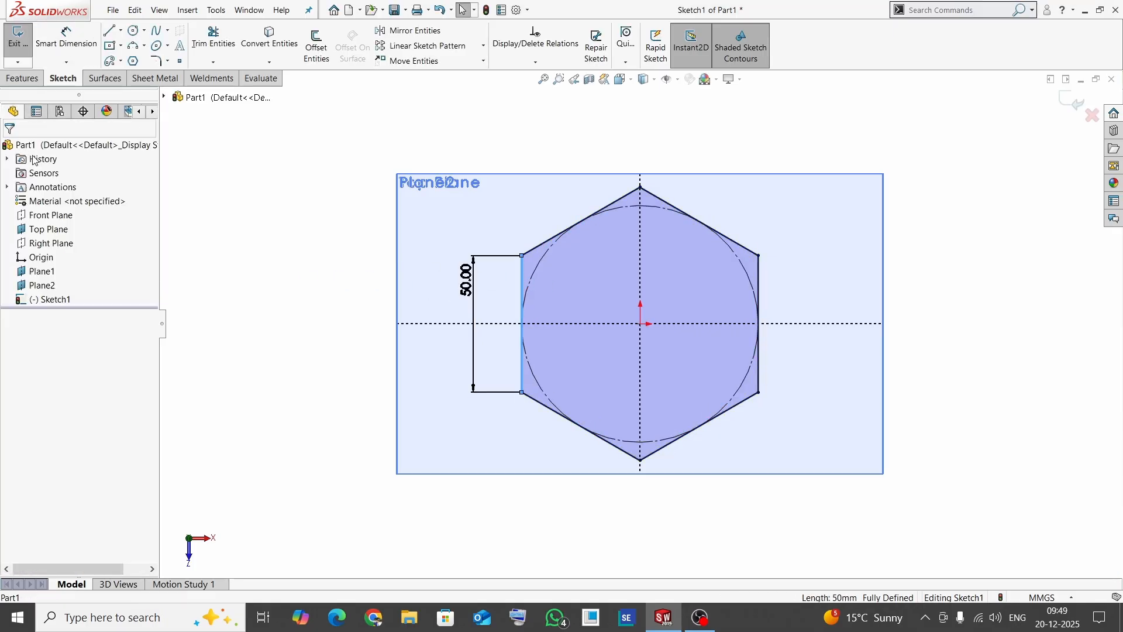
click(1076, 101)
- Open a new sketch on the Top Plane and view it normal to the plane
scroll(705, 360, up, 1)
middle_drag(708, 358, 711, 235)
scroll(564, 233, up, 8)
scroll(553, 229, up, 1)
click(723, 409)
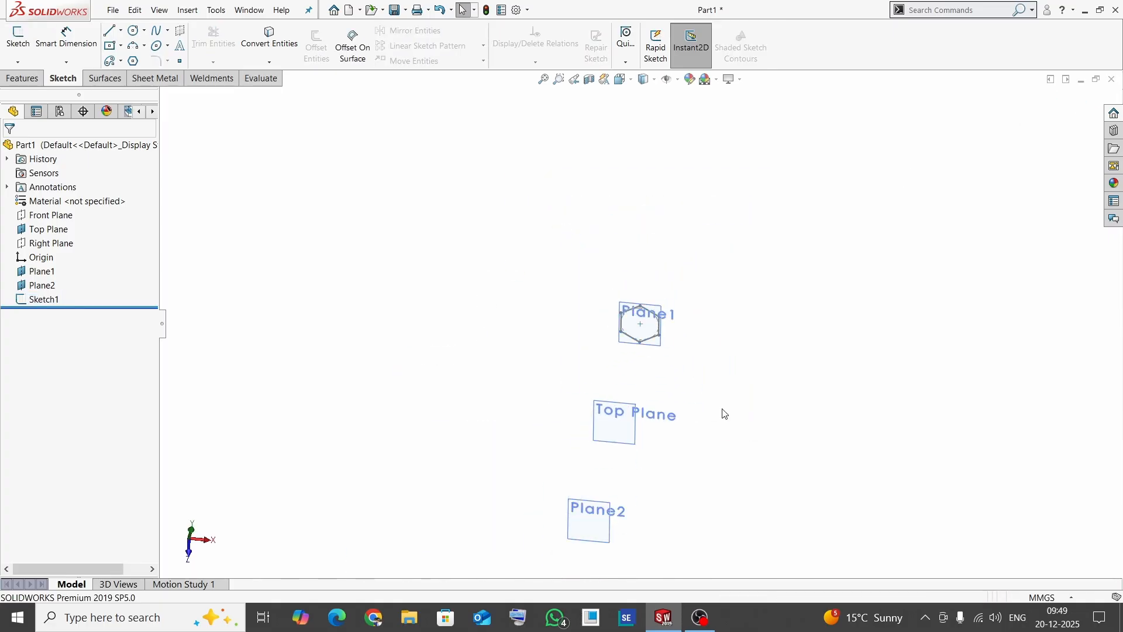
middle_drag(780, 388, 742, 352)
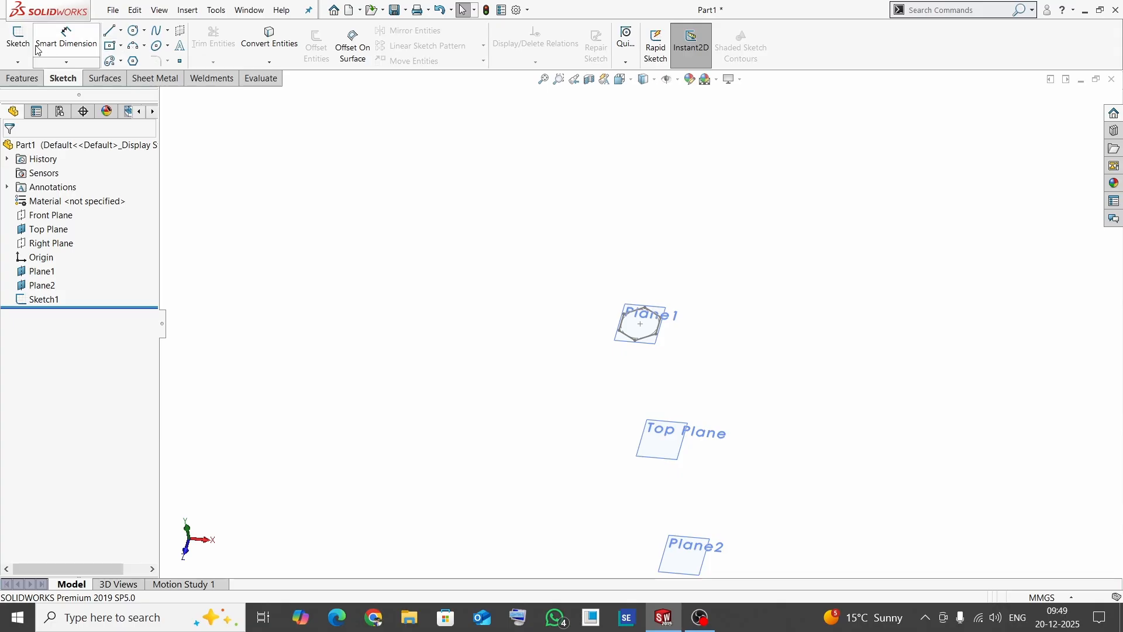
click(18, 36)
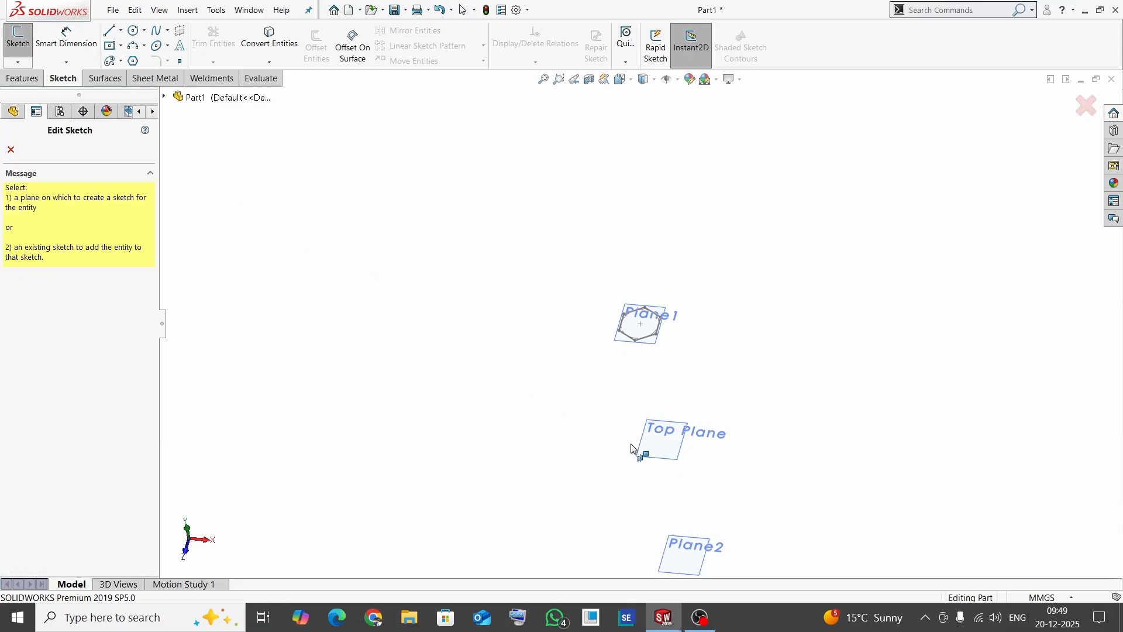
click(644, 458)
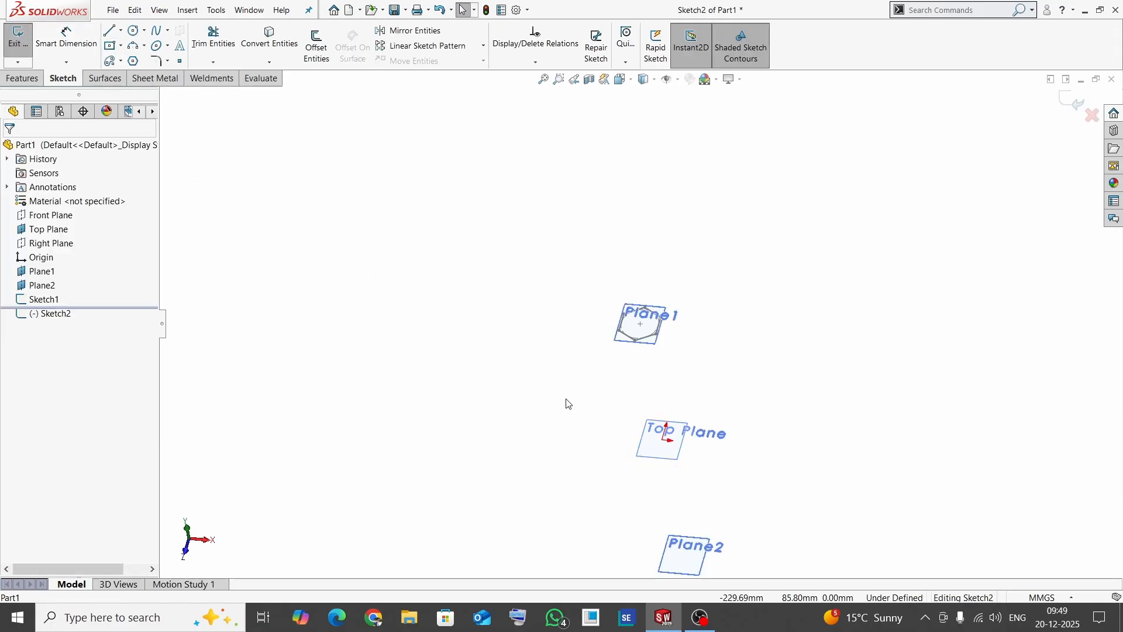
key(space)
click(627, 447)
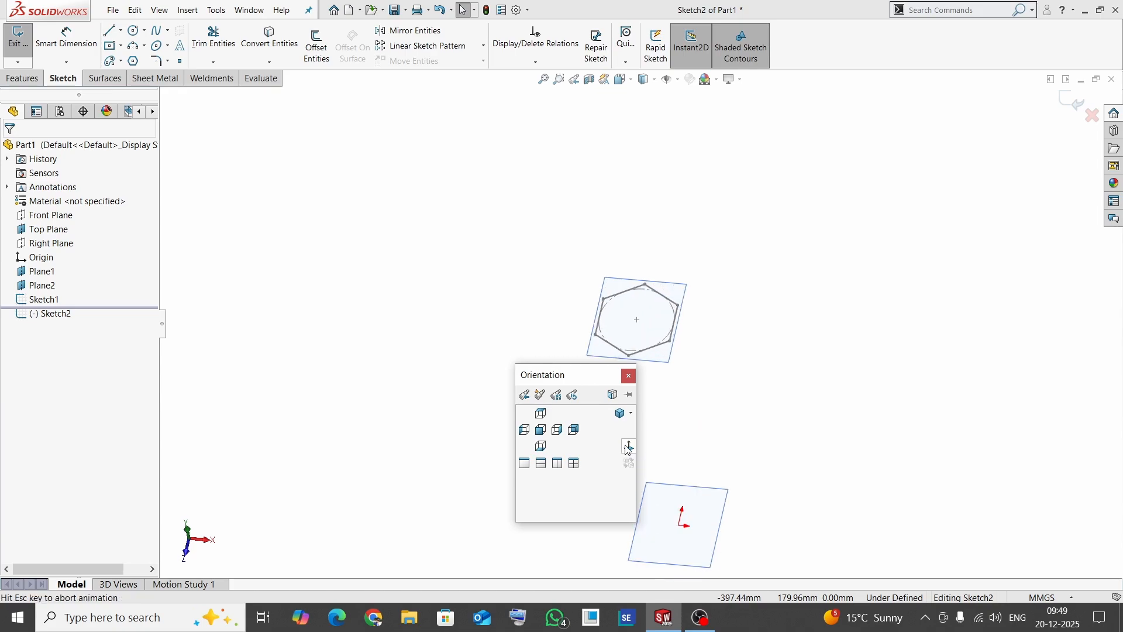
- Sketch a circle centred on the origin with a radius of about 33 mm
click(145, 30)
click(153, 43)
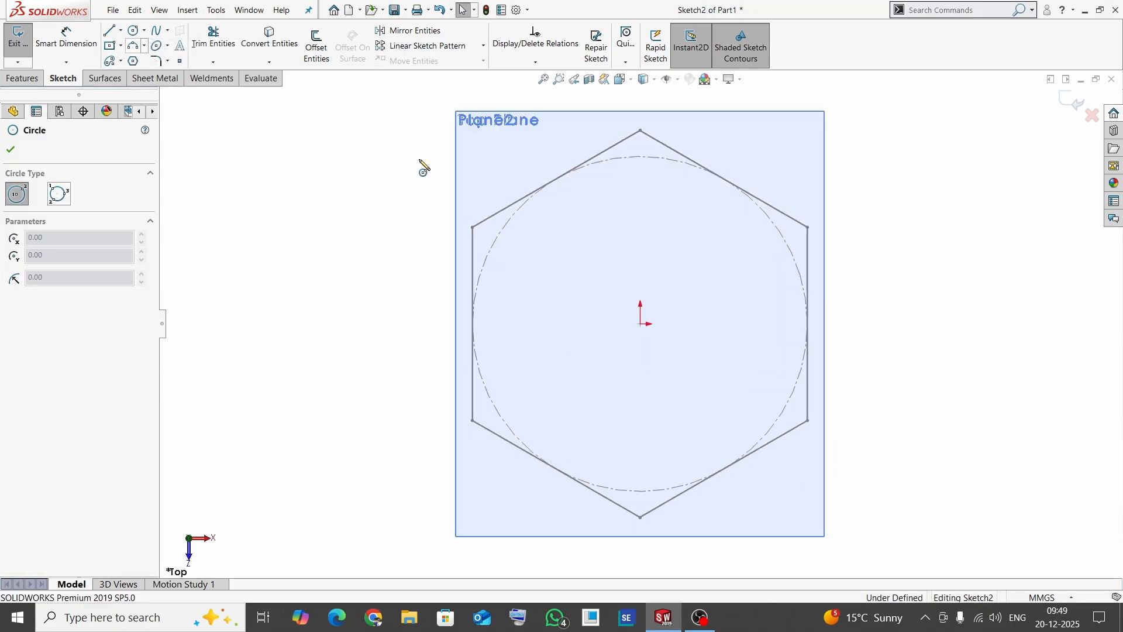
click(648, 331)
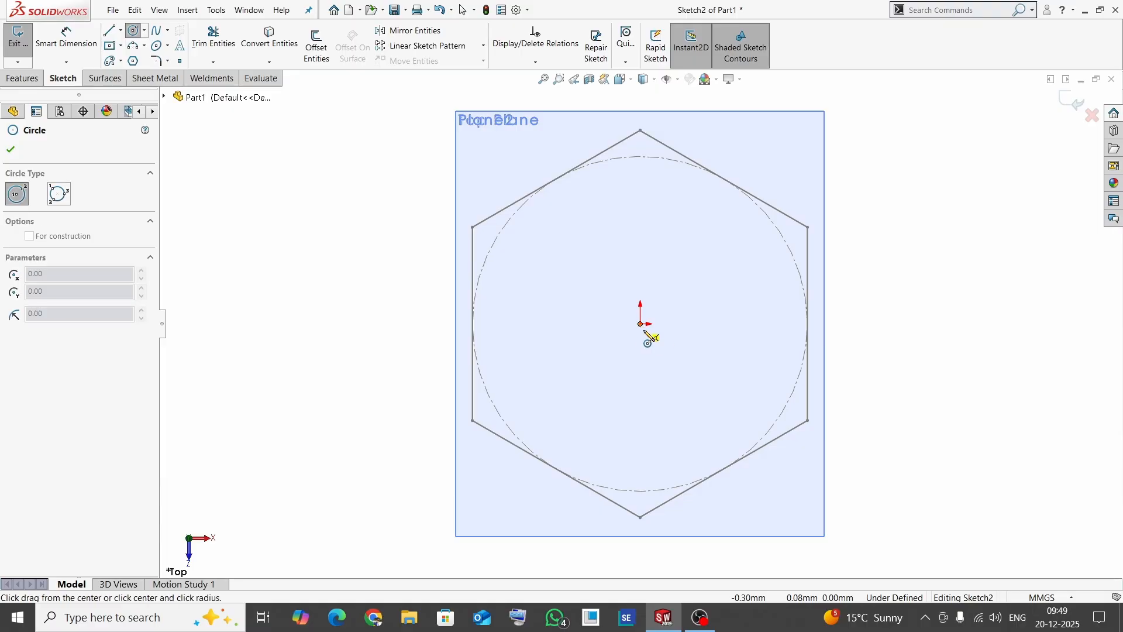
click(725, 419)
key(Escape)
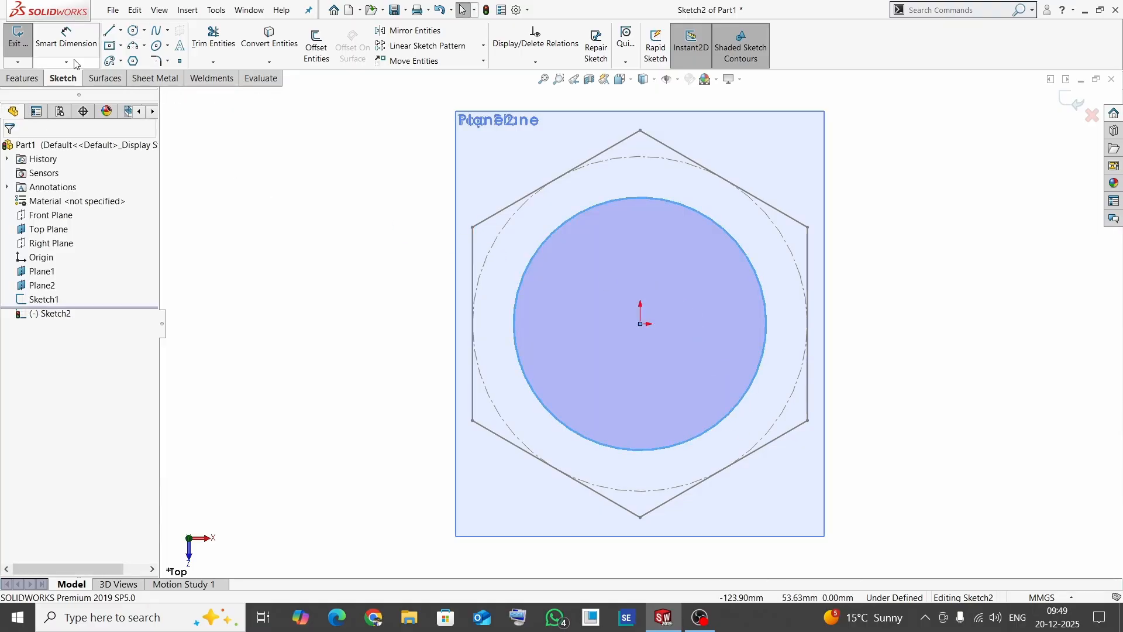
- Dimension the circle's diameter and set it to 80 mm
click(66, 38)
click(759, 374)
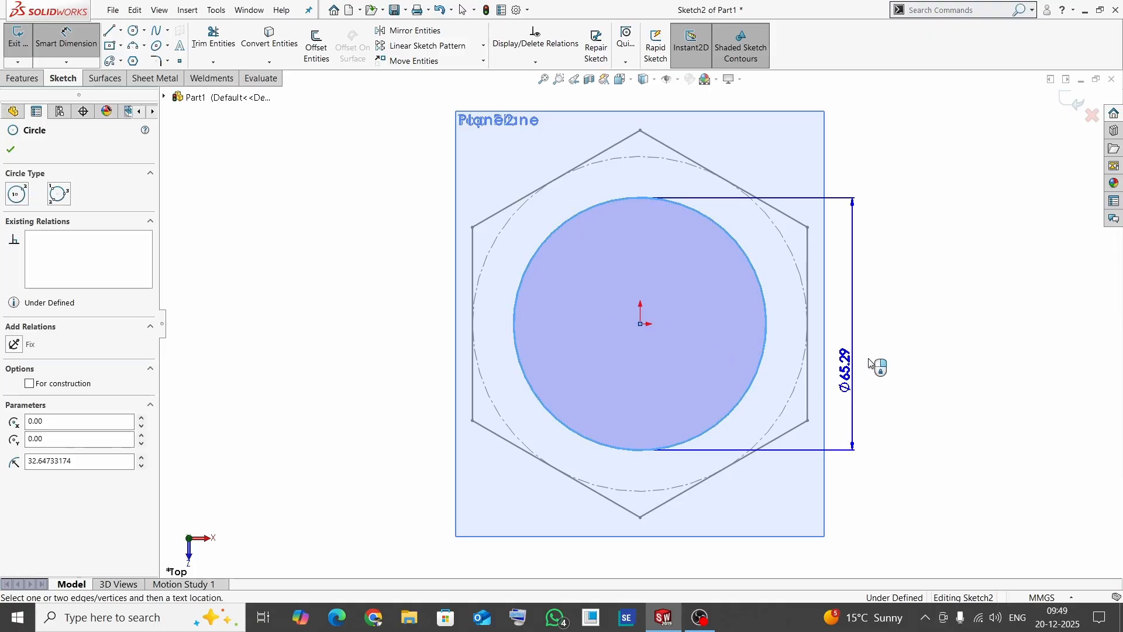
click(920, 350)
text(80)
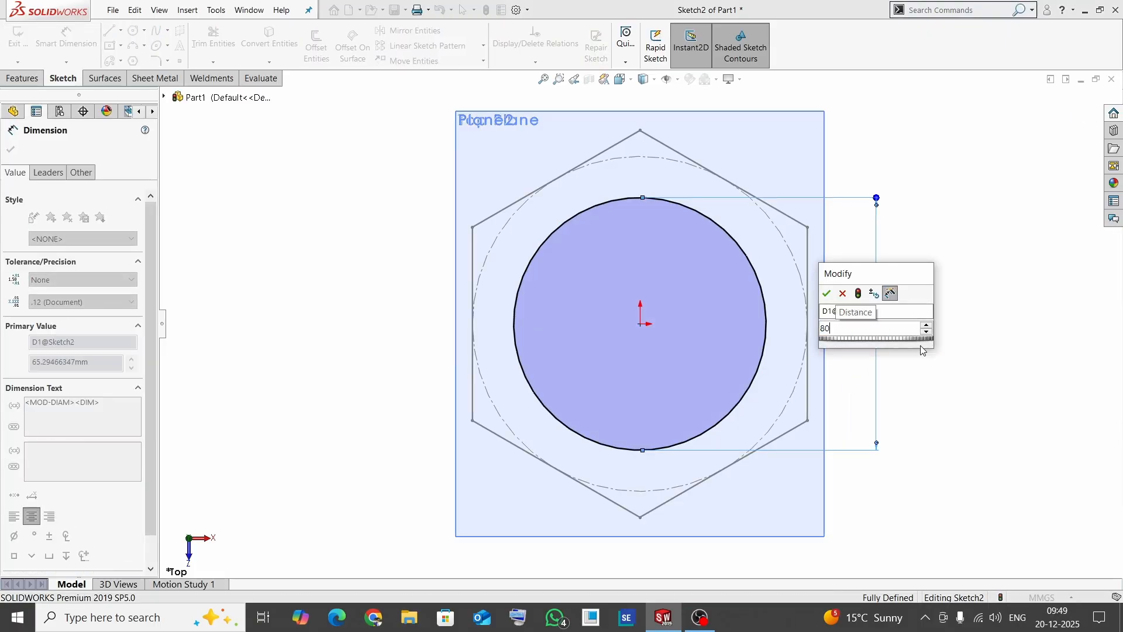
key(Return)
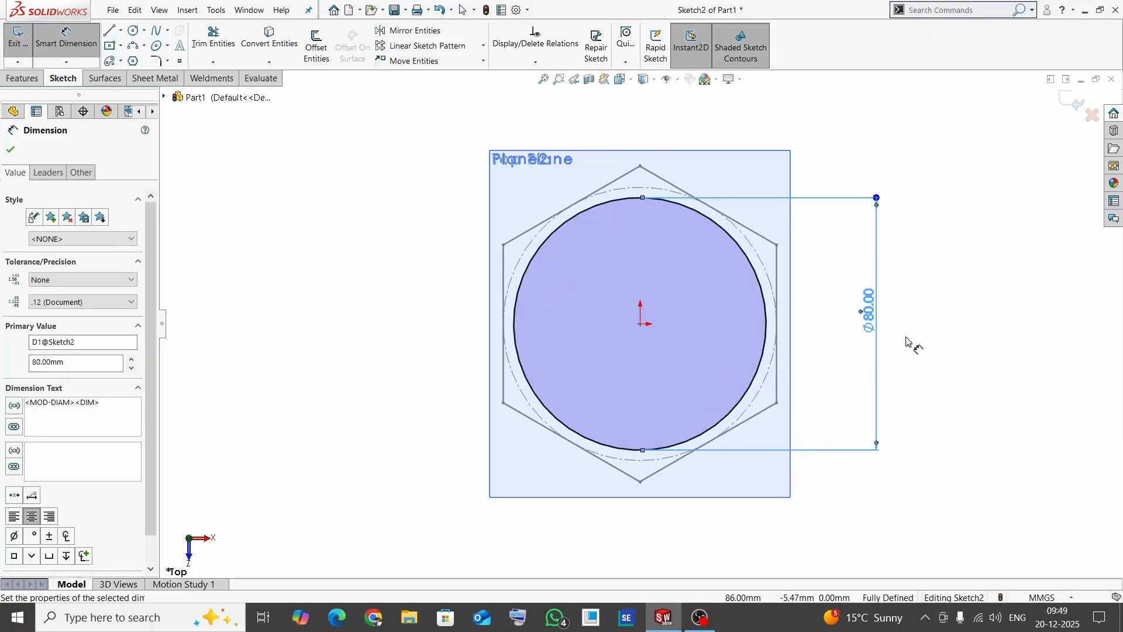
key(Escape)
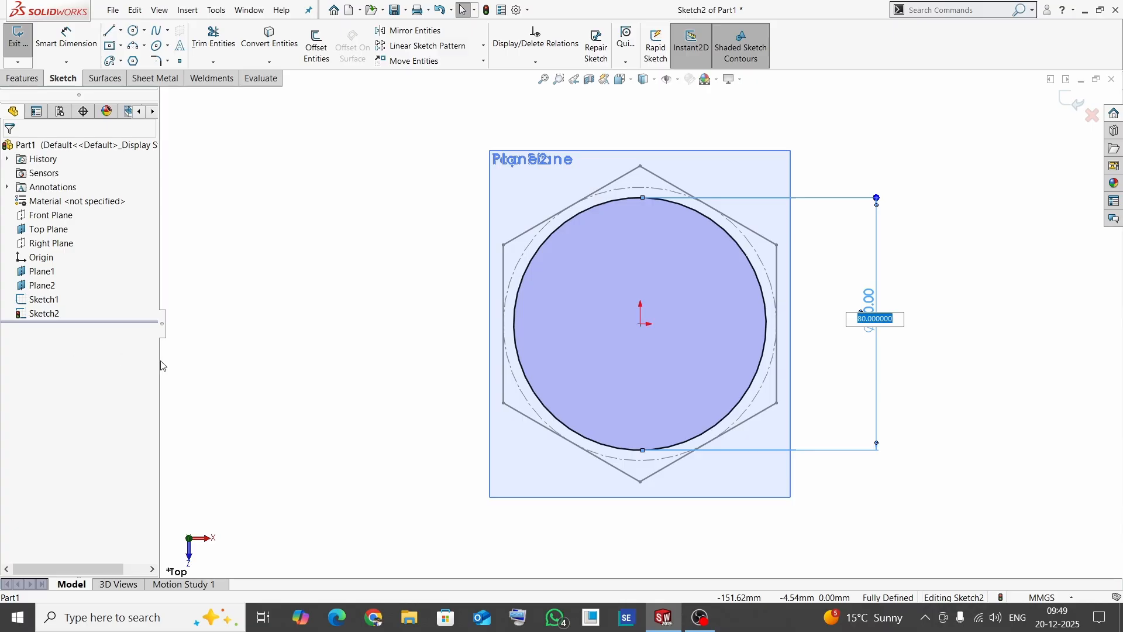
- Change the circle's diameter to 70 mm and finish the sketch
text(7)
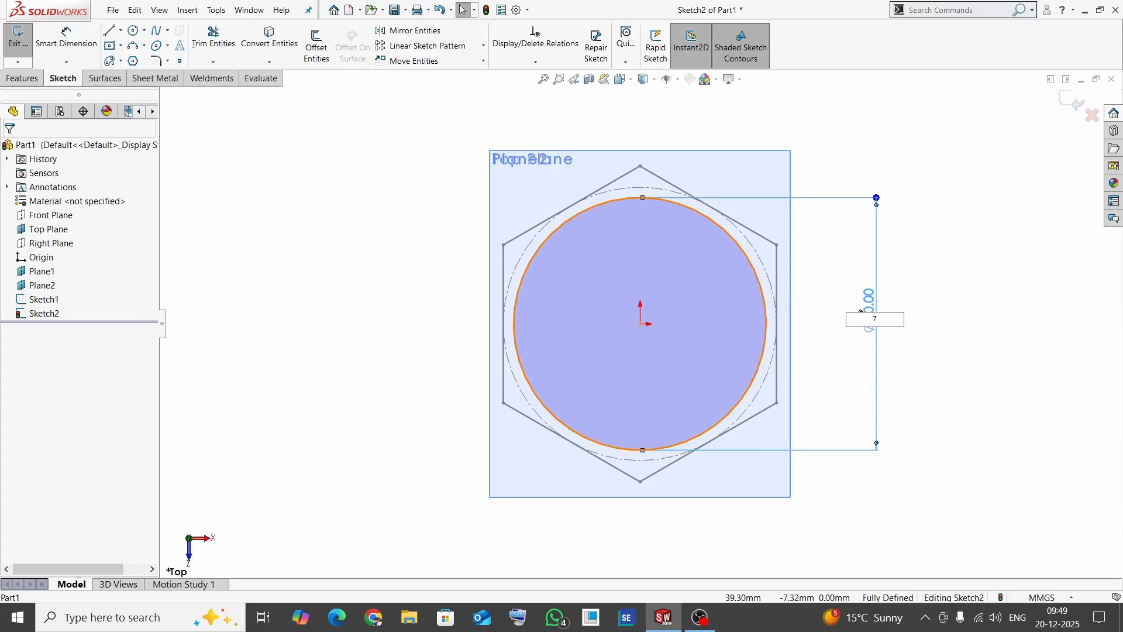
text(0)
key(Return)
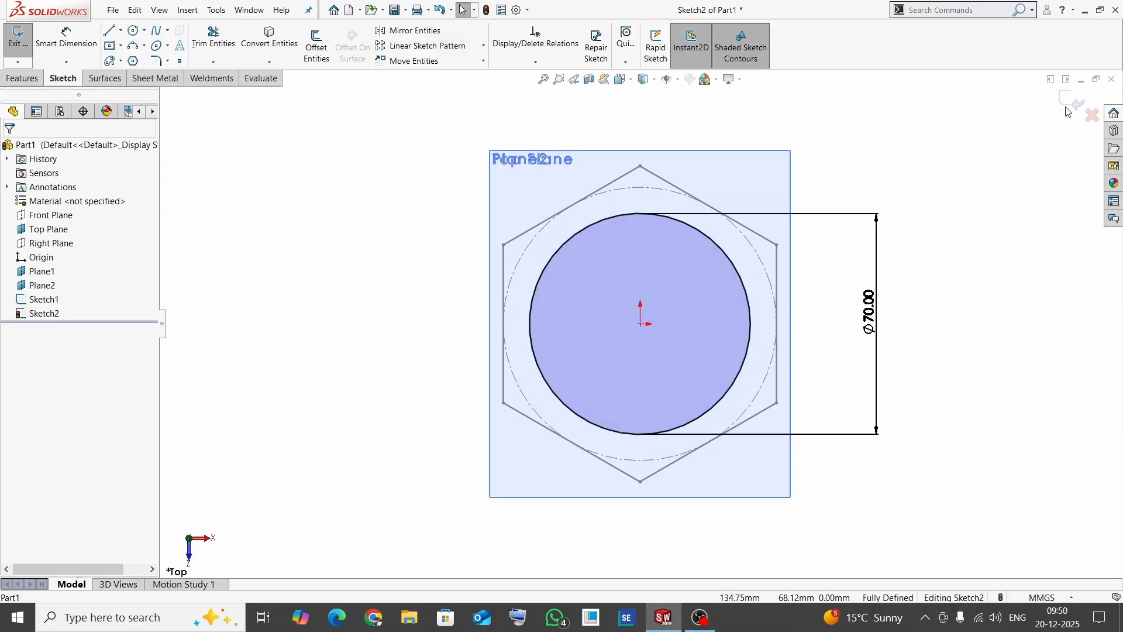
click(1071, 103)
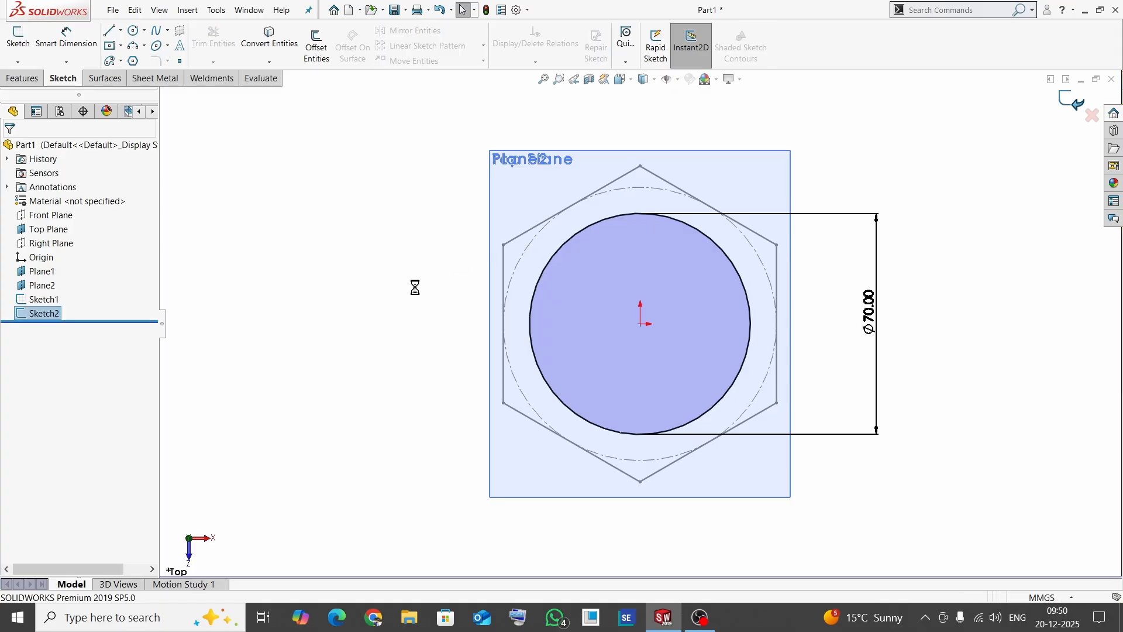
- Open a new sketch on Plane2 and view it normal to the plane
scroll(619, 373, up, 6)
middle_drag(620, 374, 514, 293)
scroll(514, 291, up, 5)
scroll(669, 449, down, 4)
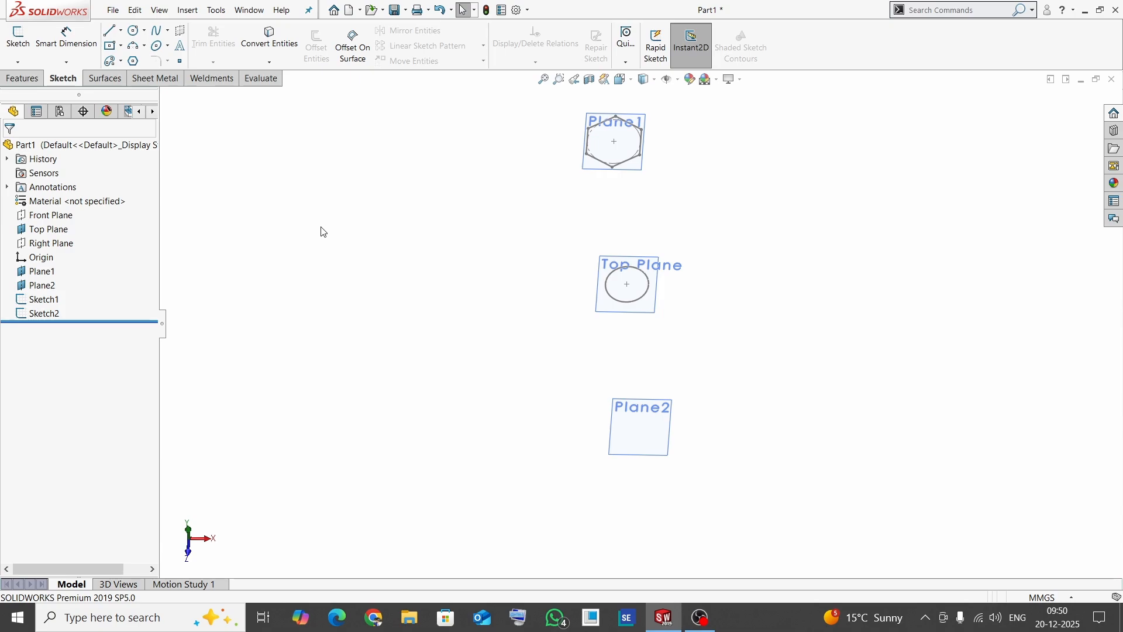
click(18, 36)
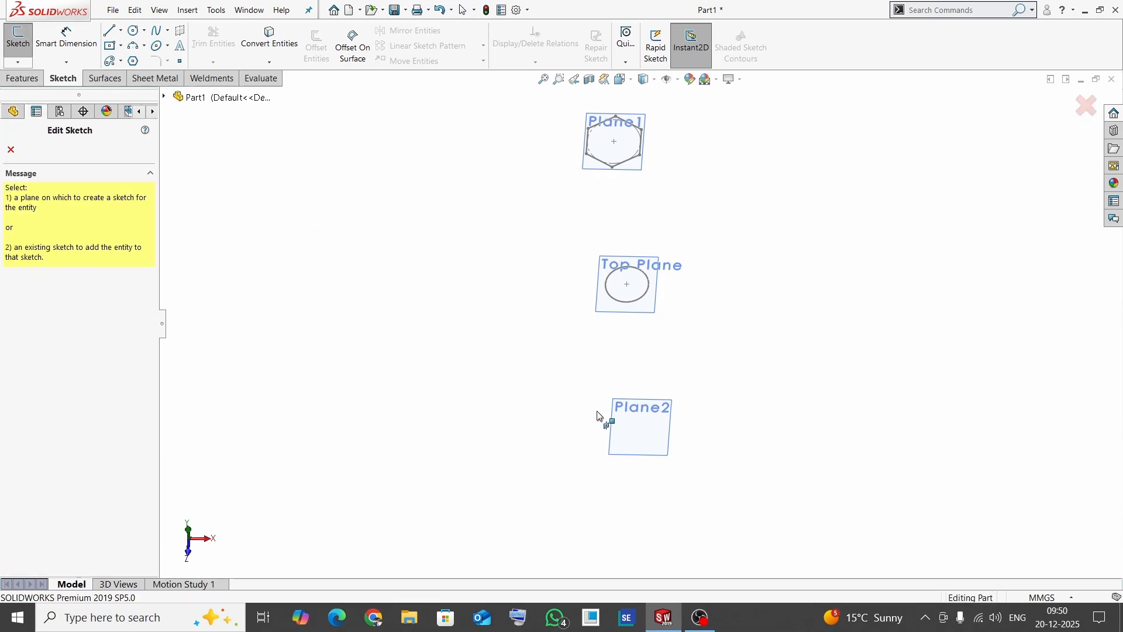
click(612, 424)
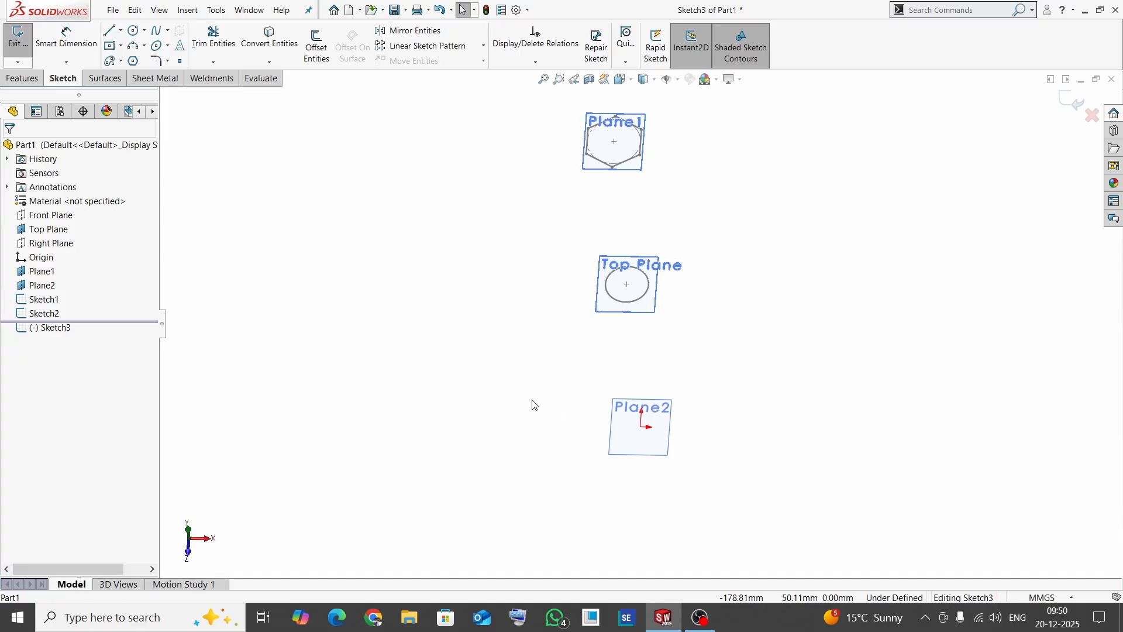
key(space)
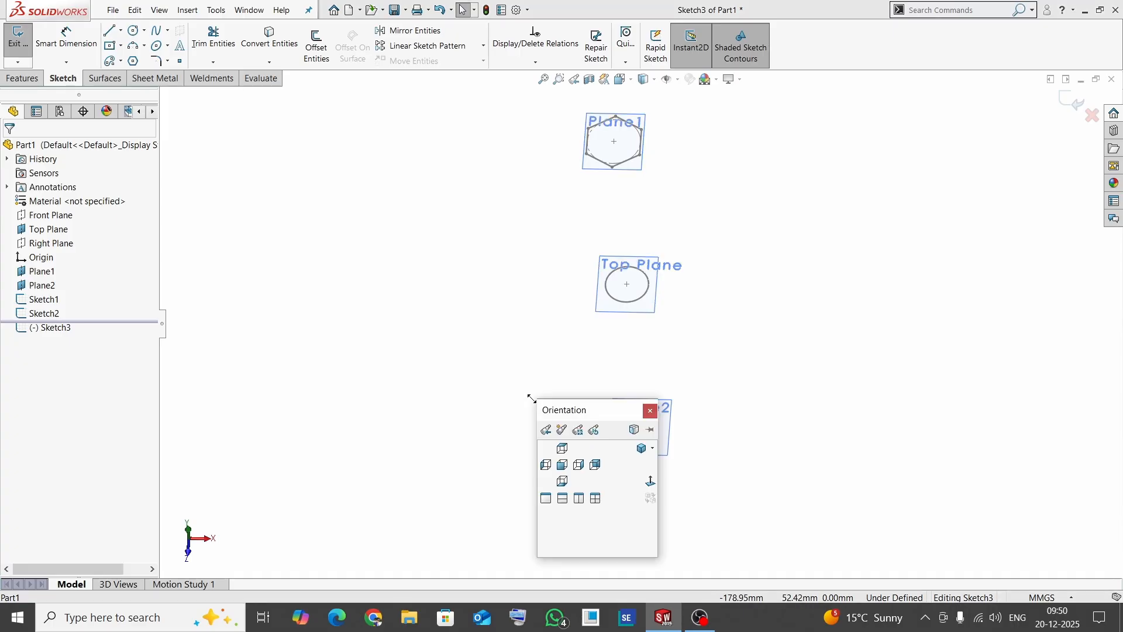
click(651, 483)
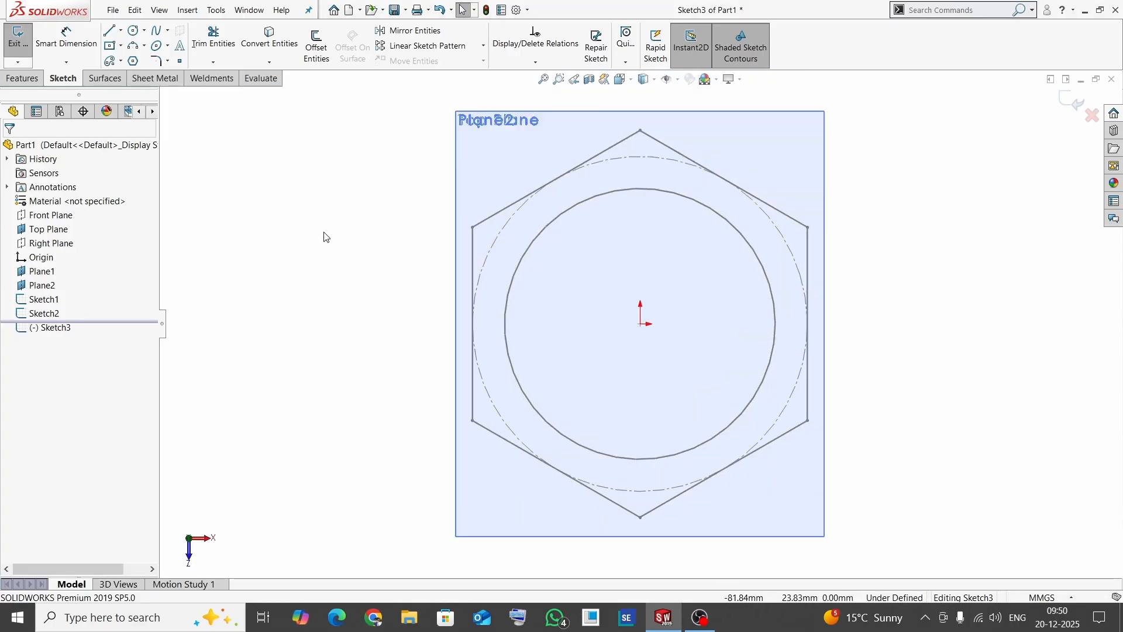
- Sketch a center rectangle on the origin, about 105 mm wide and 83 mm high
click(120, 46)
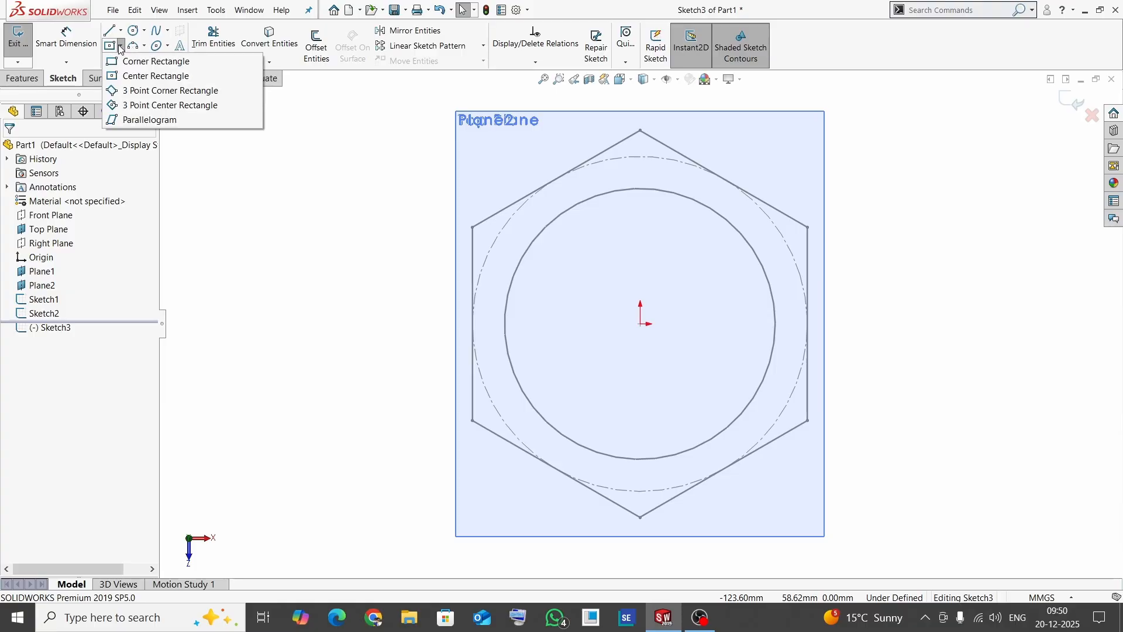
click(127, 79)
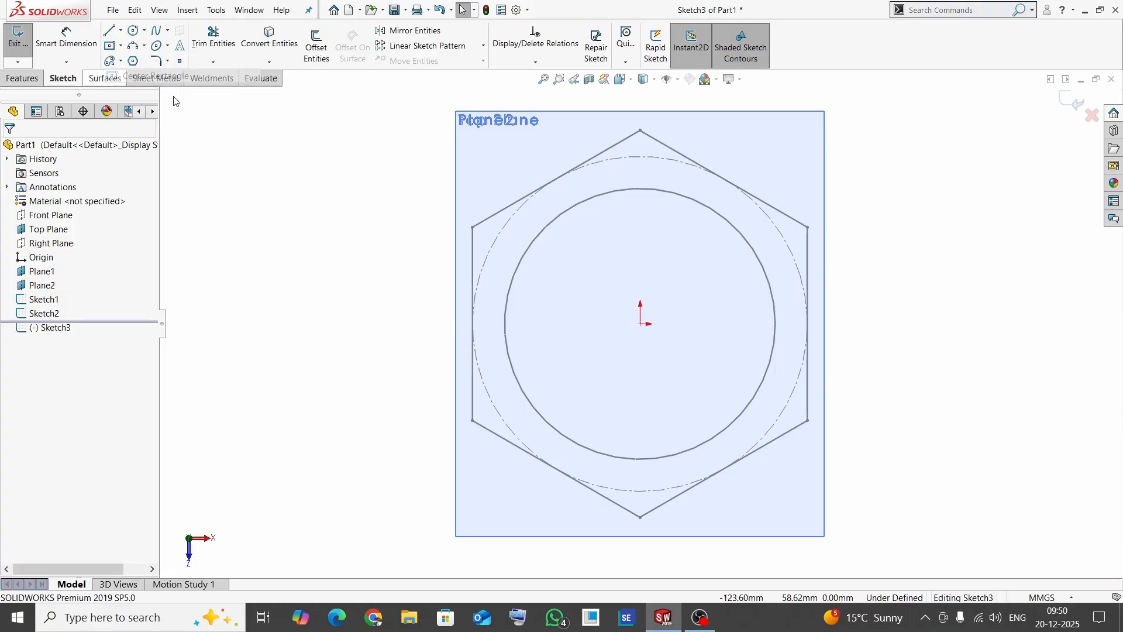
click(641, 324)
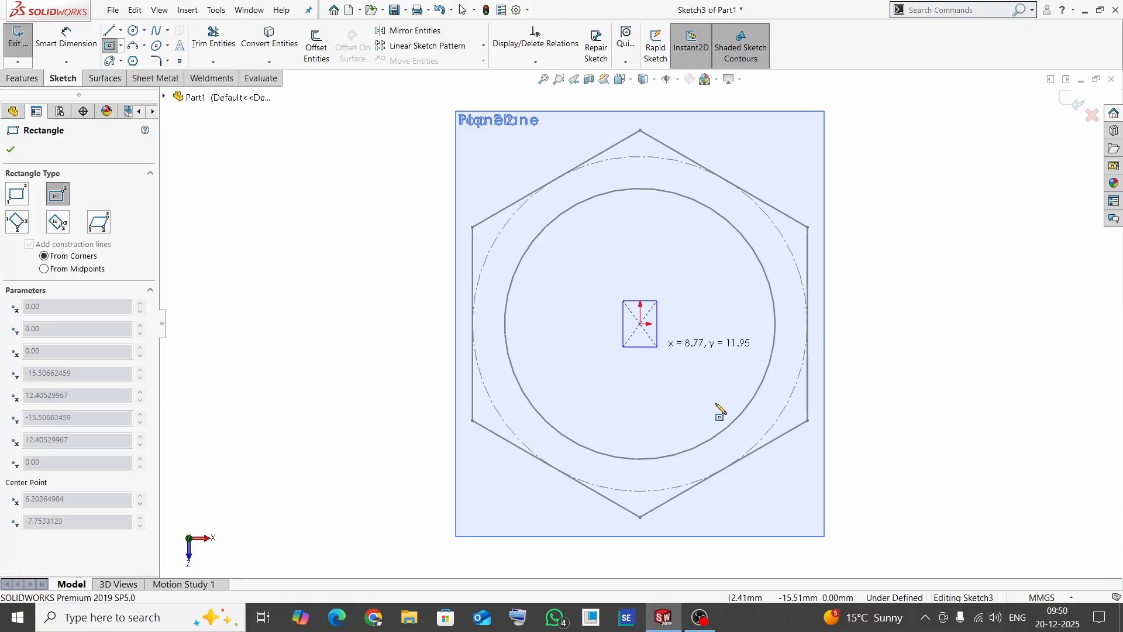
click(843, 483)
key(Escape)
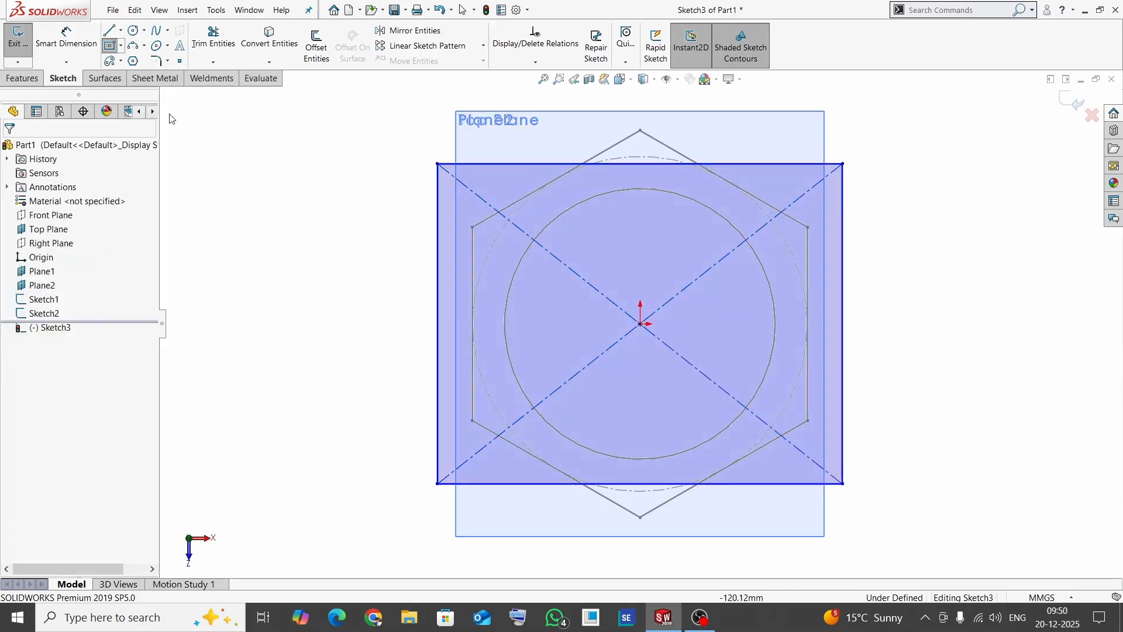
- Dimension the rectangle's vertical side and set its length to 80 mm
click(64, 37)
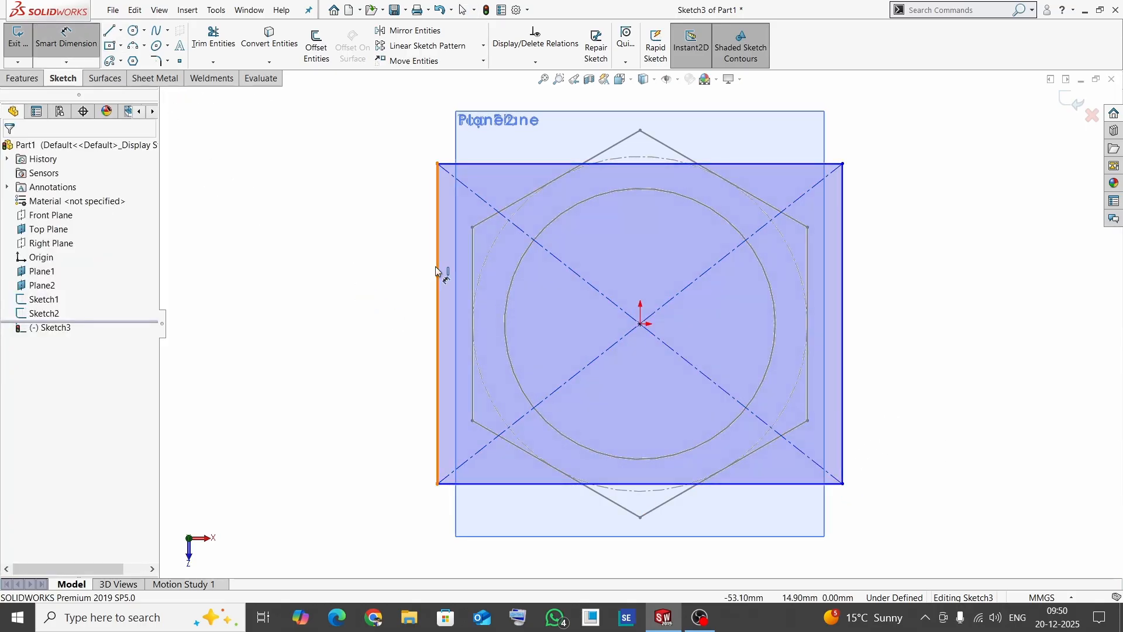
click(437, 274)
click(366, 287)
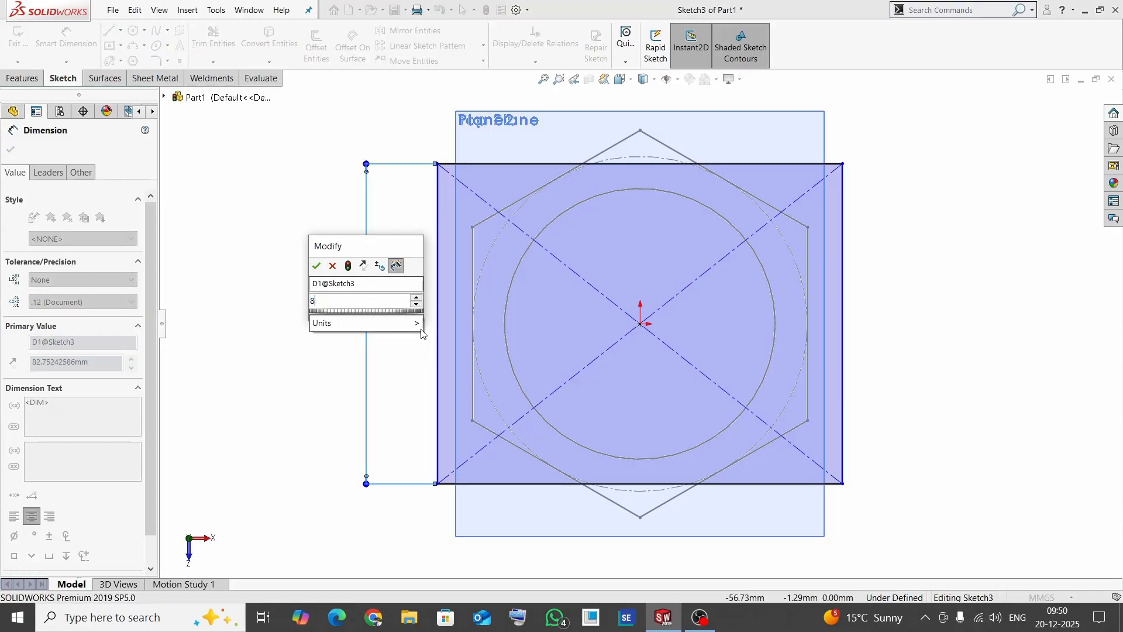
text(80)
key(Return)
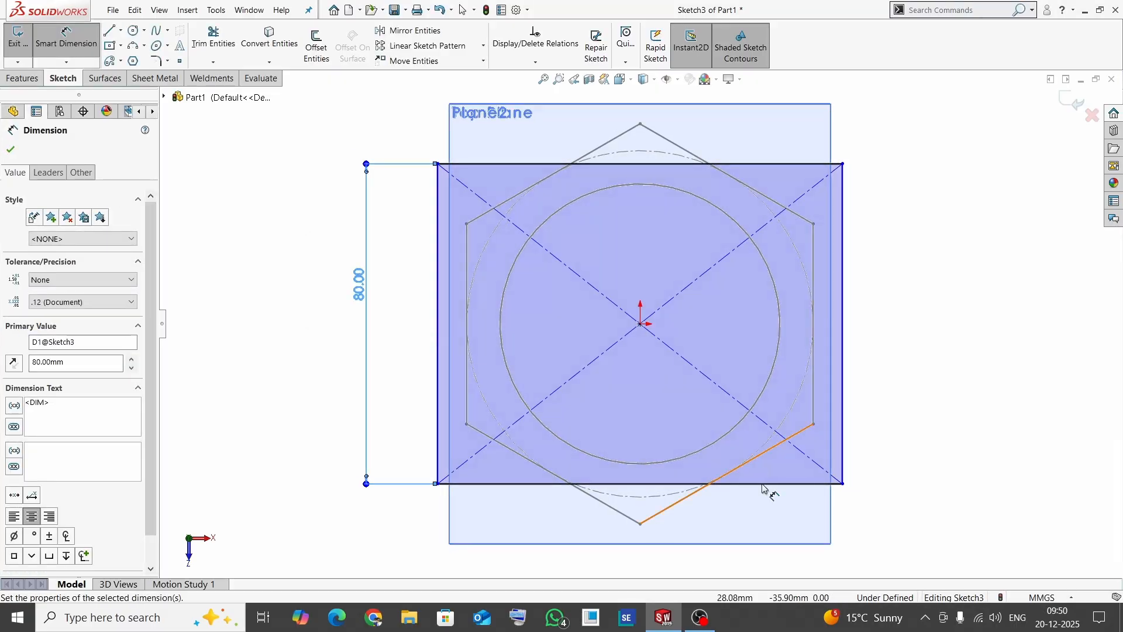
- Dimension the rectangle's horizontal side, set its length to 100 mm, and finish the sketch
click(743, 484)
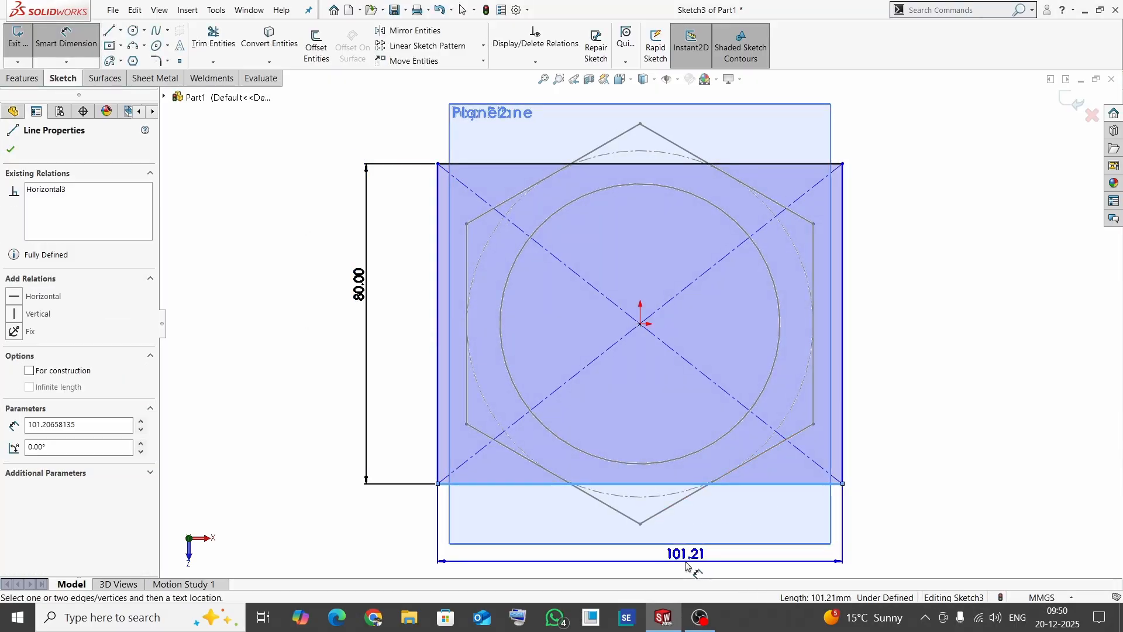
click(773, 563)
text(100)
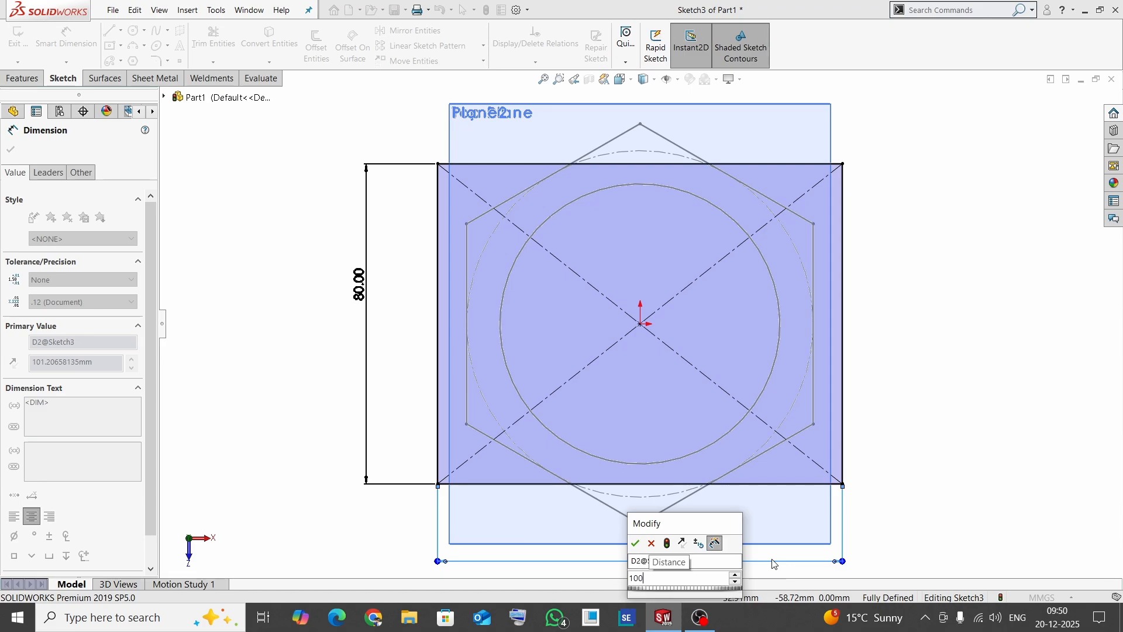
key(Return)
click(989, 360)
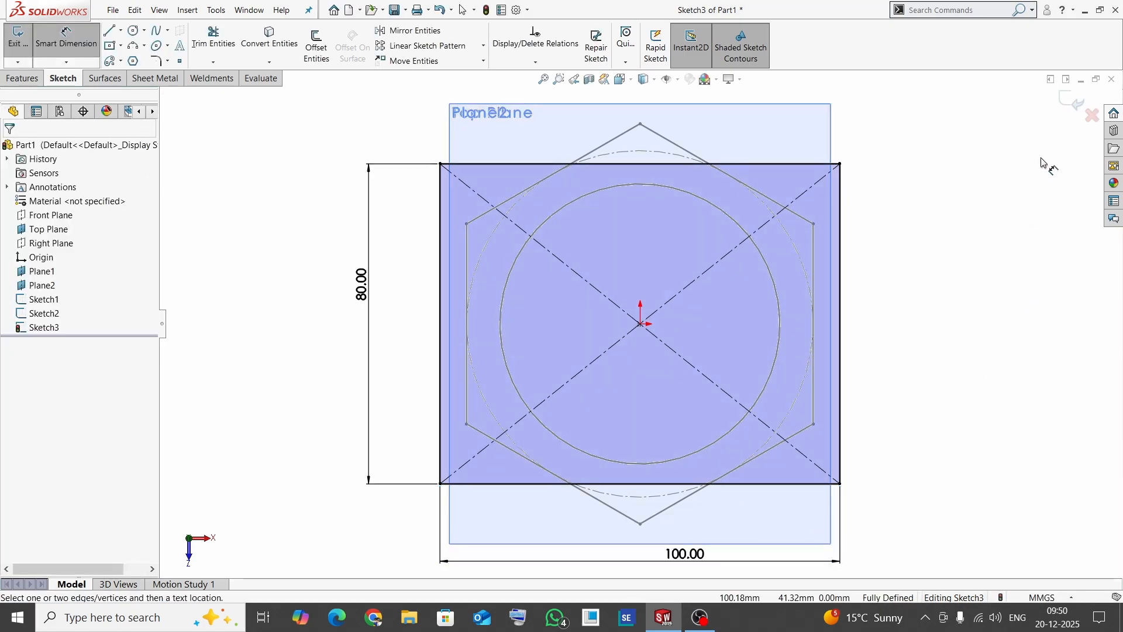
click(1074, 104)
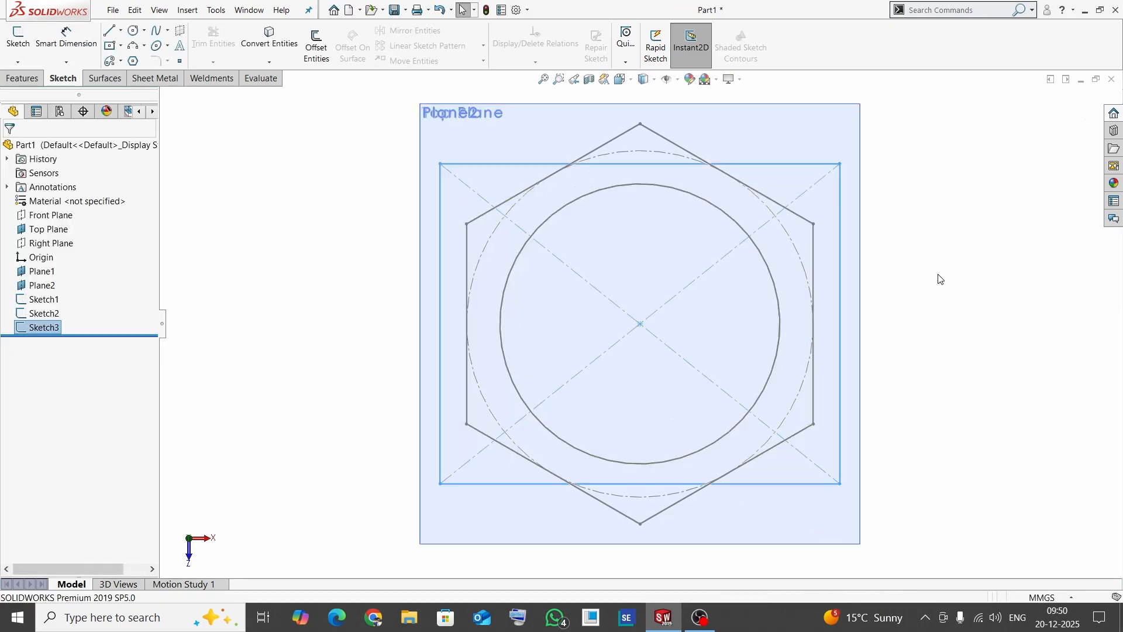
- Start a loft and select the rectangle, the circle and the hexagon, in that order, as its profiles
scroll(669, 324, up, 5)
mouse_move(630, 349)
middle_down()
mouse_move(649, 329)
mouse_move(647, 271)
middle_up()
click(474, 328)
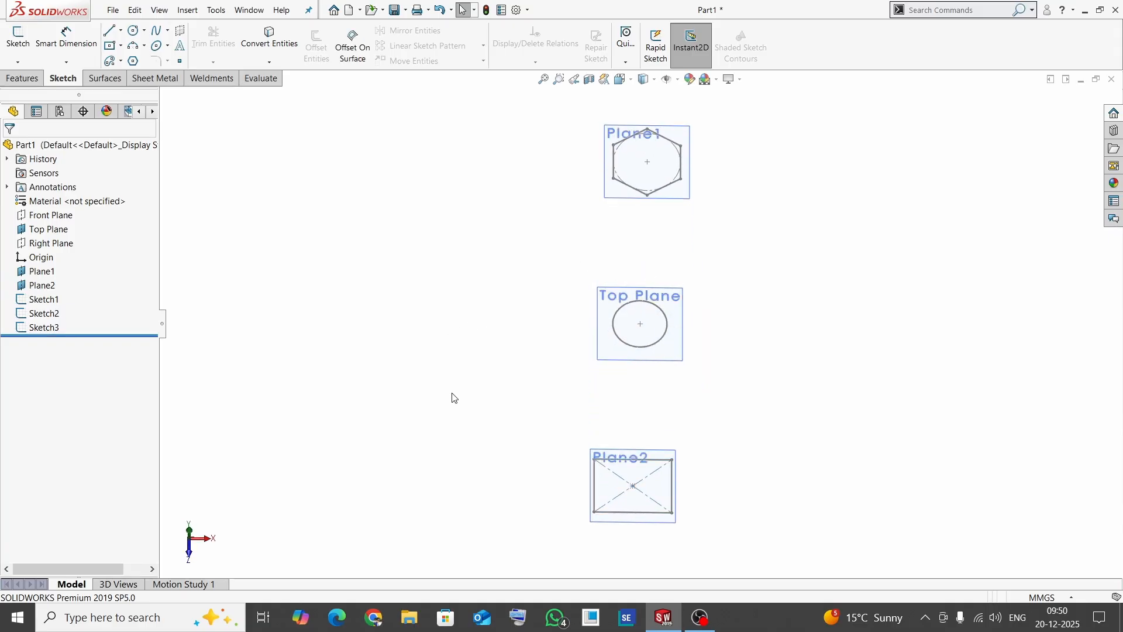
mouse_move(702, 392)
middle_down()
mouse_move(715, 304)
mouse_move(632, 304)
mouse_move(599, 345)
middle_up()
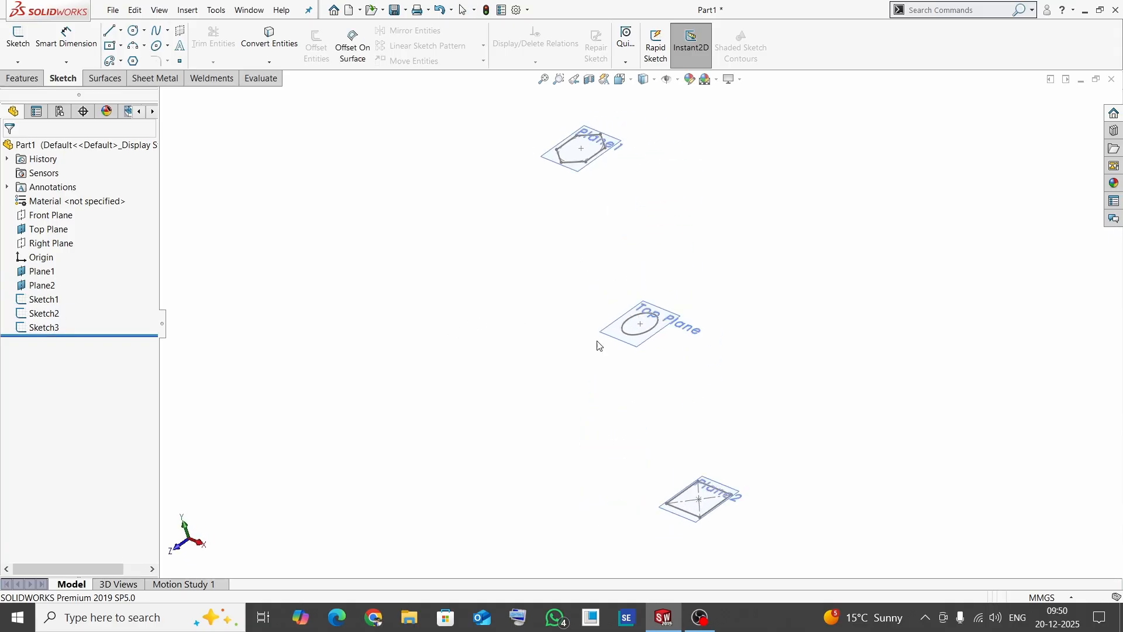
scroll(529, 359, up, 2)
scroll(654, 289, down, 2)
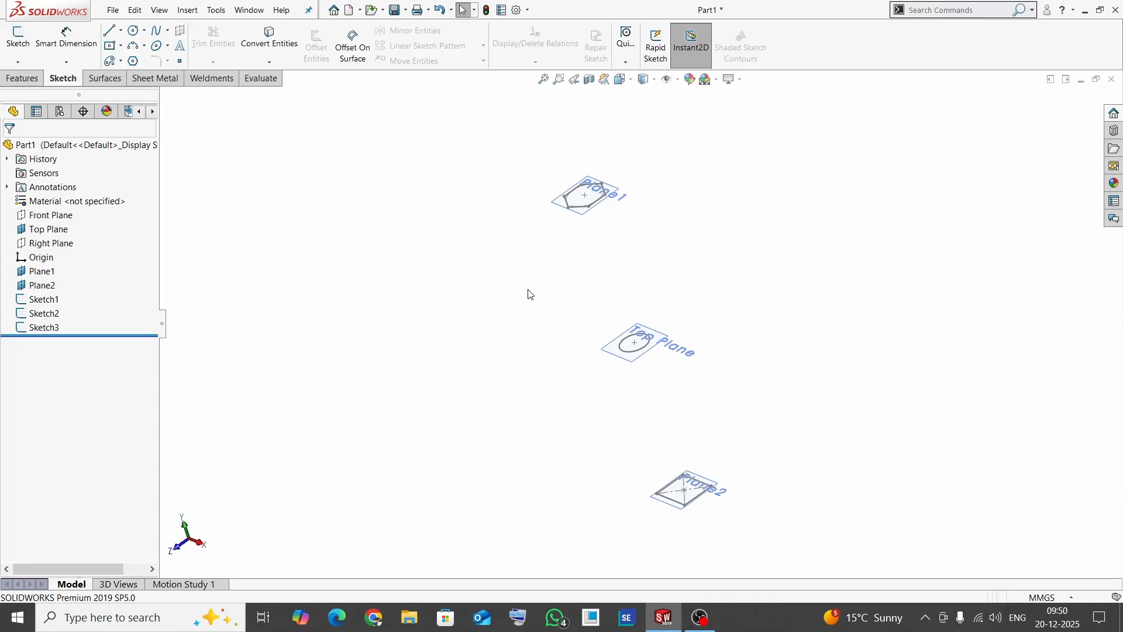
click(25, 80)
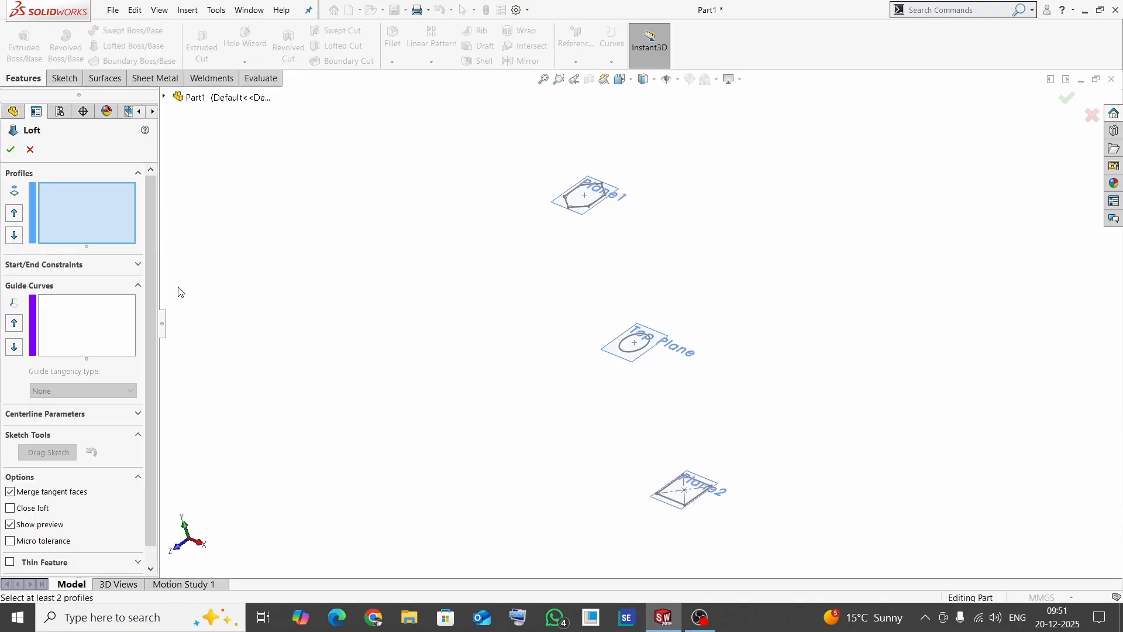
click(137, 286)
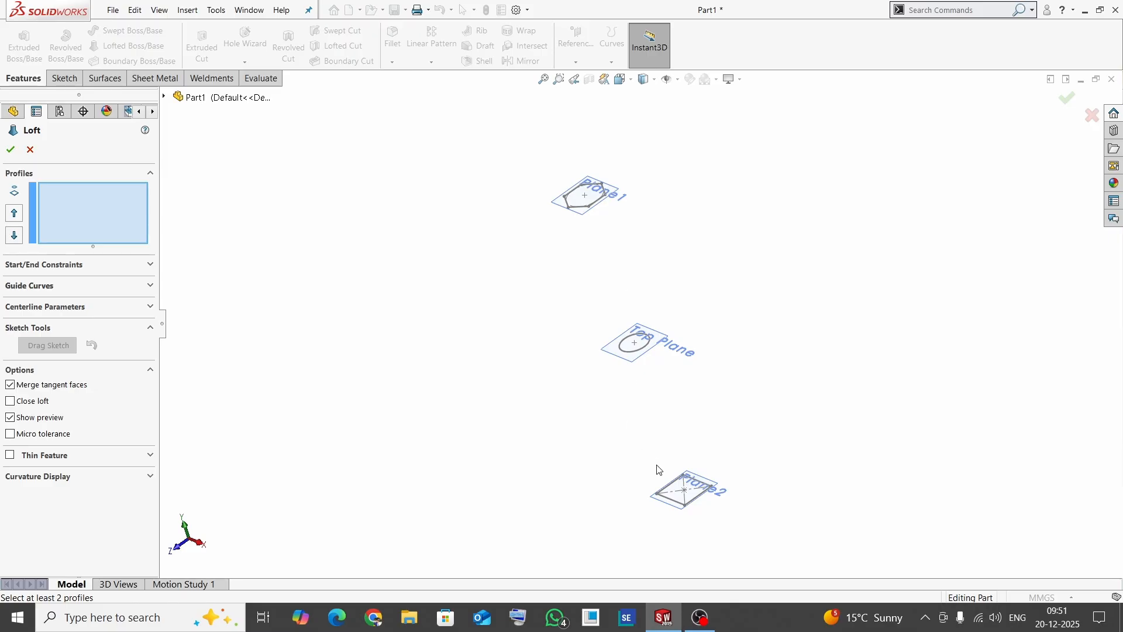
scroll(658, 523, down, 3)
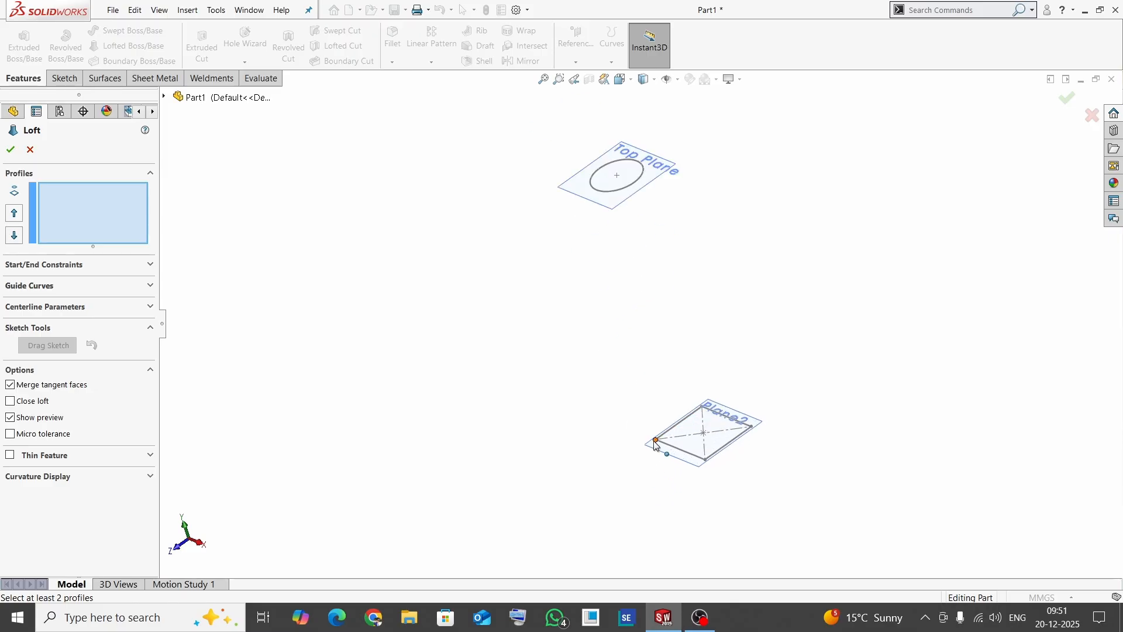
click(656, 443)
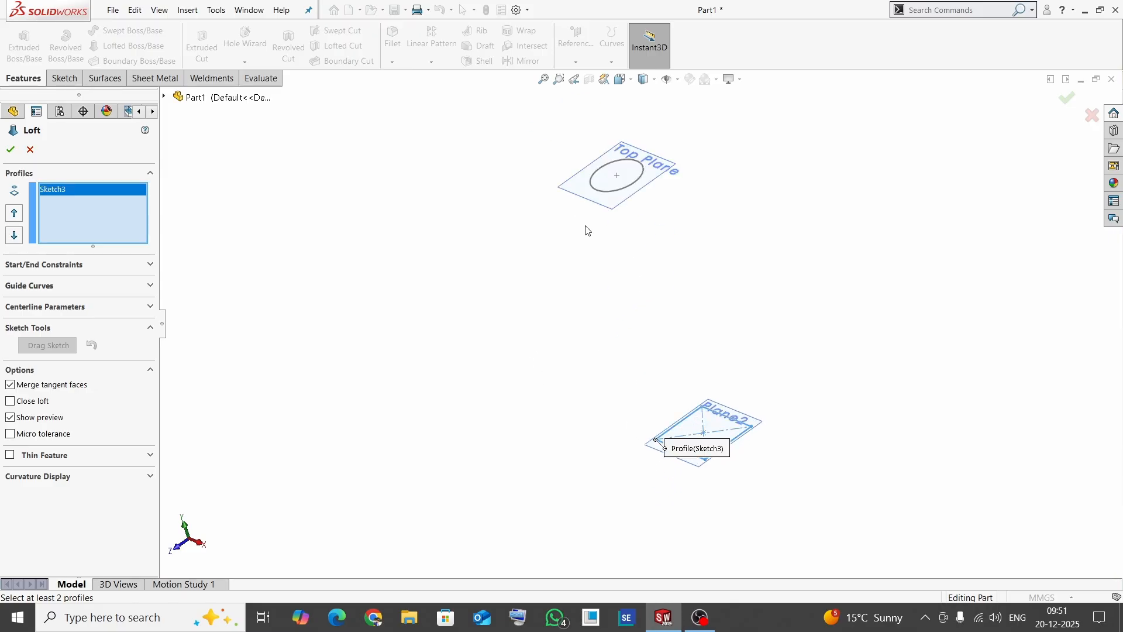
click(602, 195)
scroll(532, 408, up, 3)
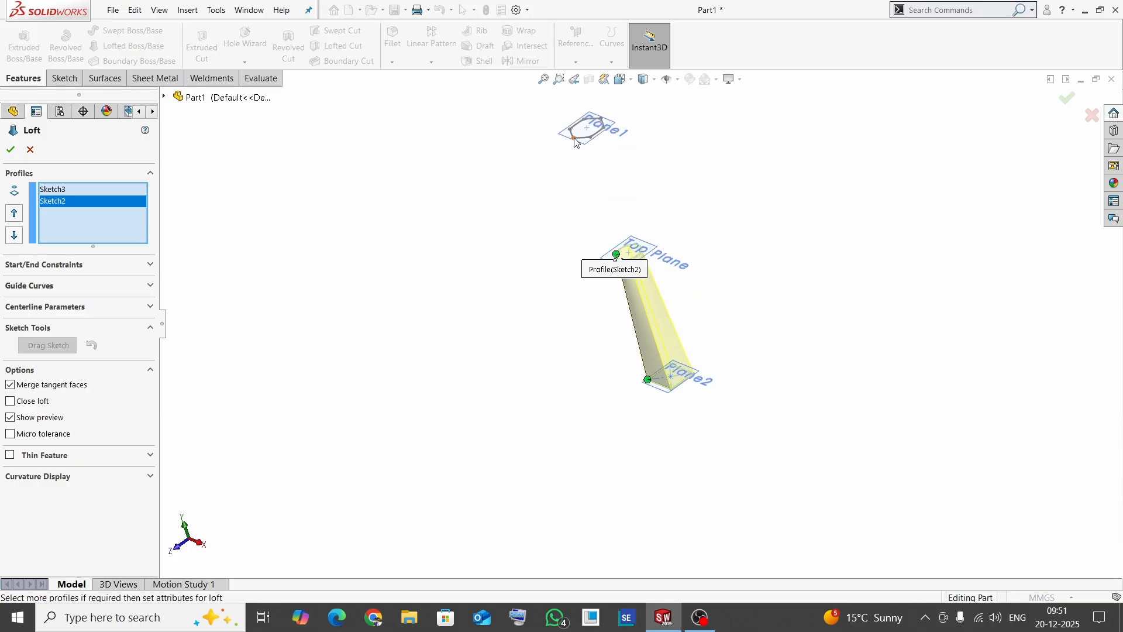
click(575, 140)
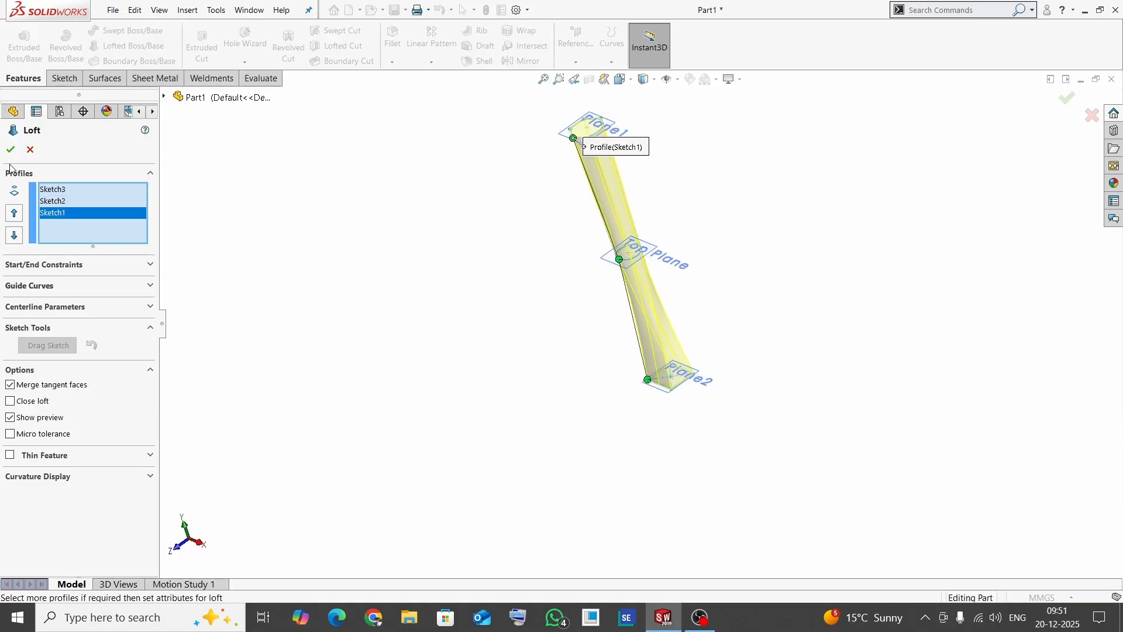
- Remove the hexagon from the loft's profiles and reselect it near a neighbouring vertex to shift the connector
middle_drag(706, 235, 572, 341)
scroll(611, 258, down, 1)
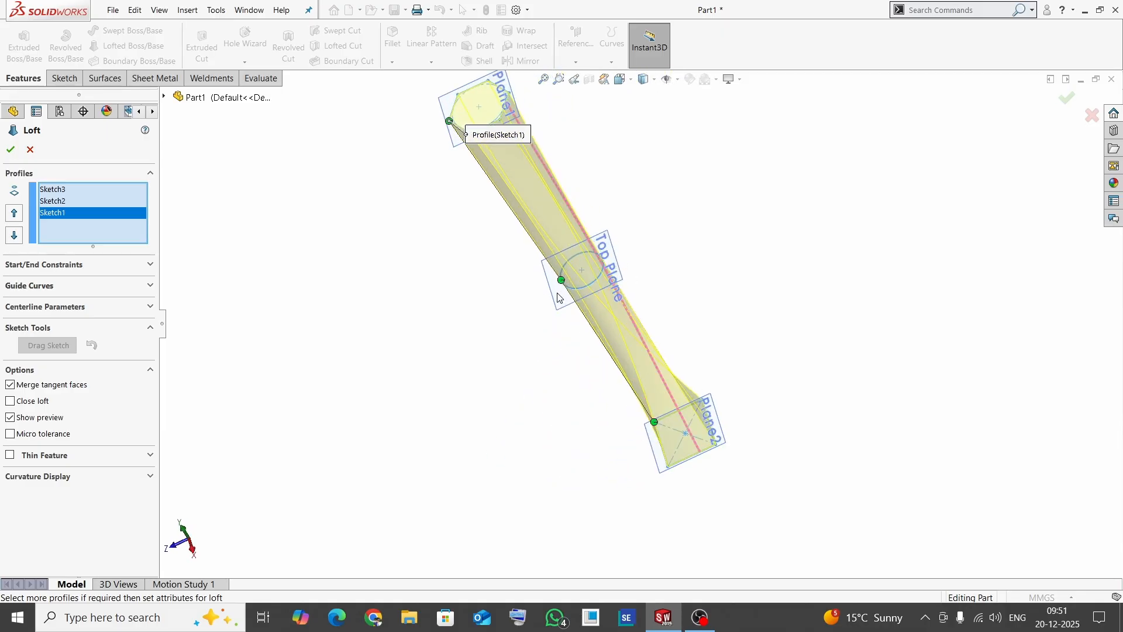
middle_drag(575, 291, 650, 386)
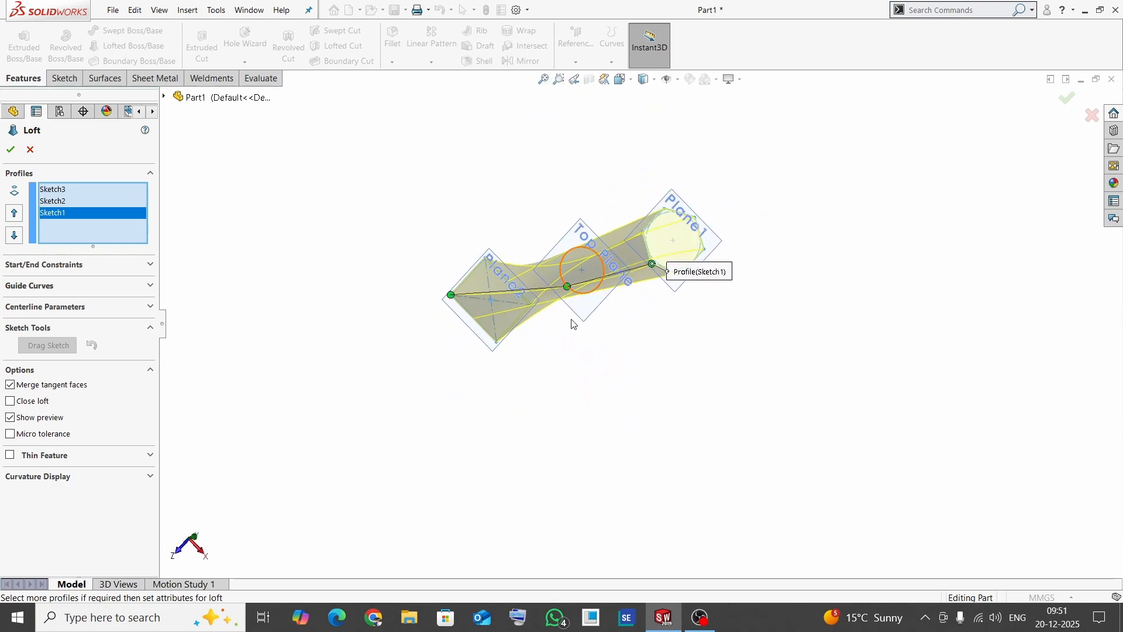
scroll(656, 273, down, 2)
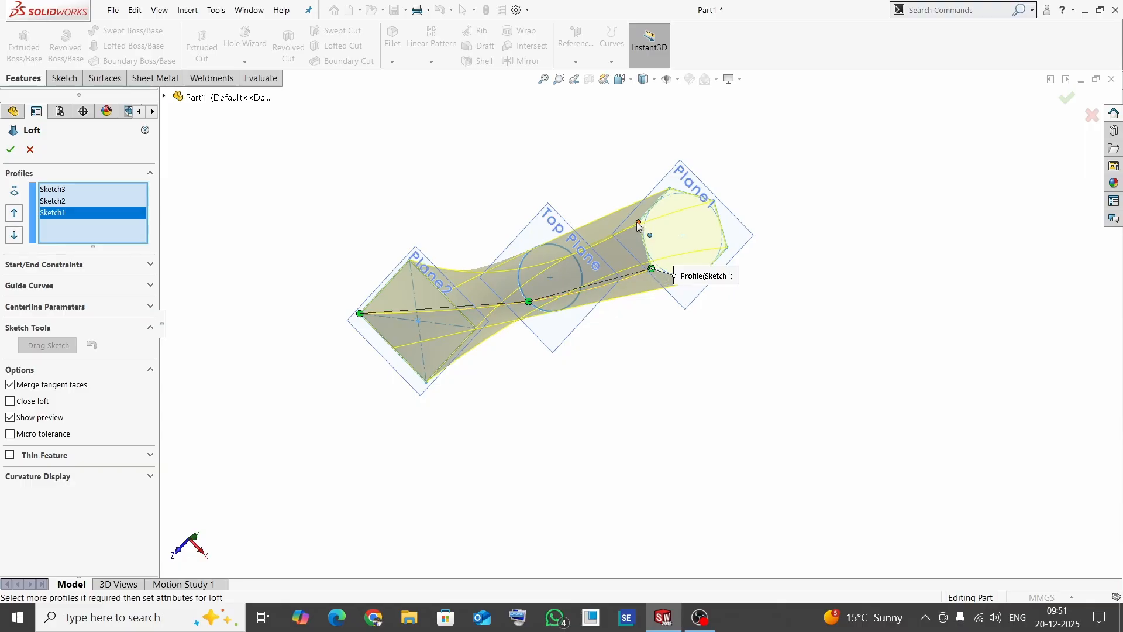
click(653, 258)
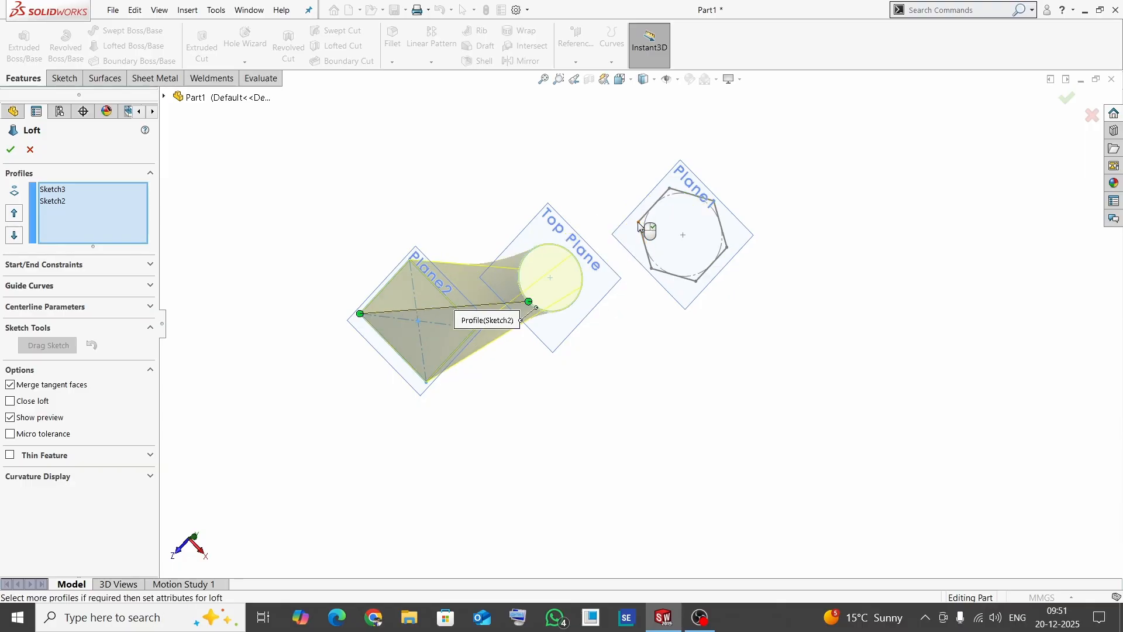
click(642, 239)
- Inspect the loft preview from several sides and complete the loft
middle_drag(543, 324, 539, 244)
scroll(551, 328, up, 3)
middle_drag(572, 297, 504, 213)
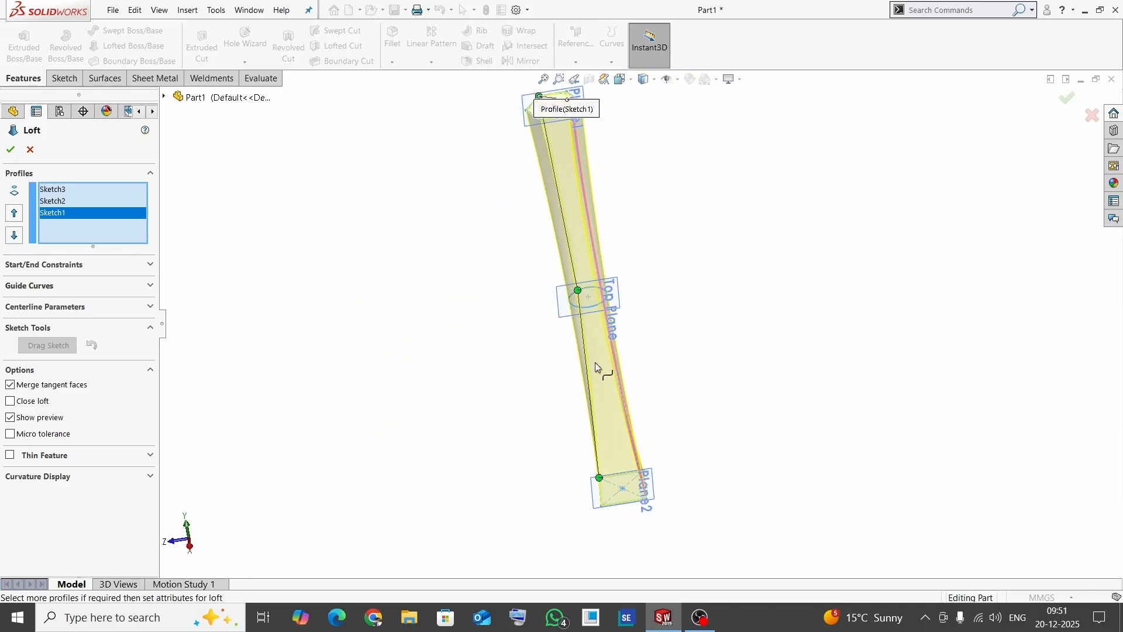
middle_drag(595, 363, 656, 345)
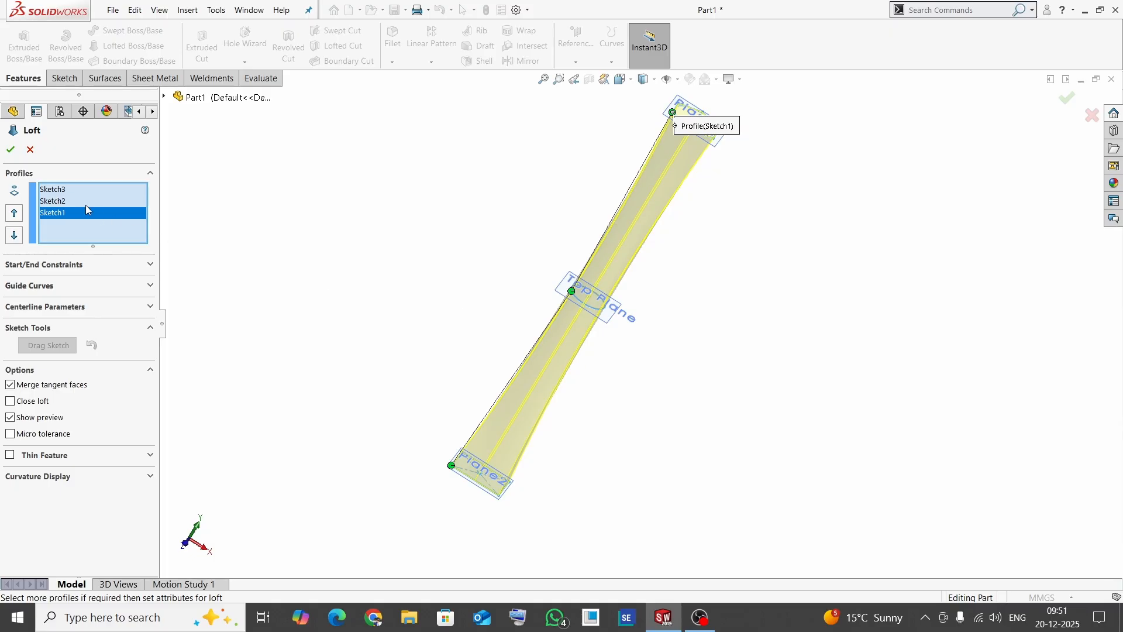
click(11, 151)
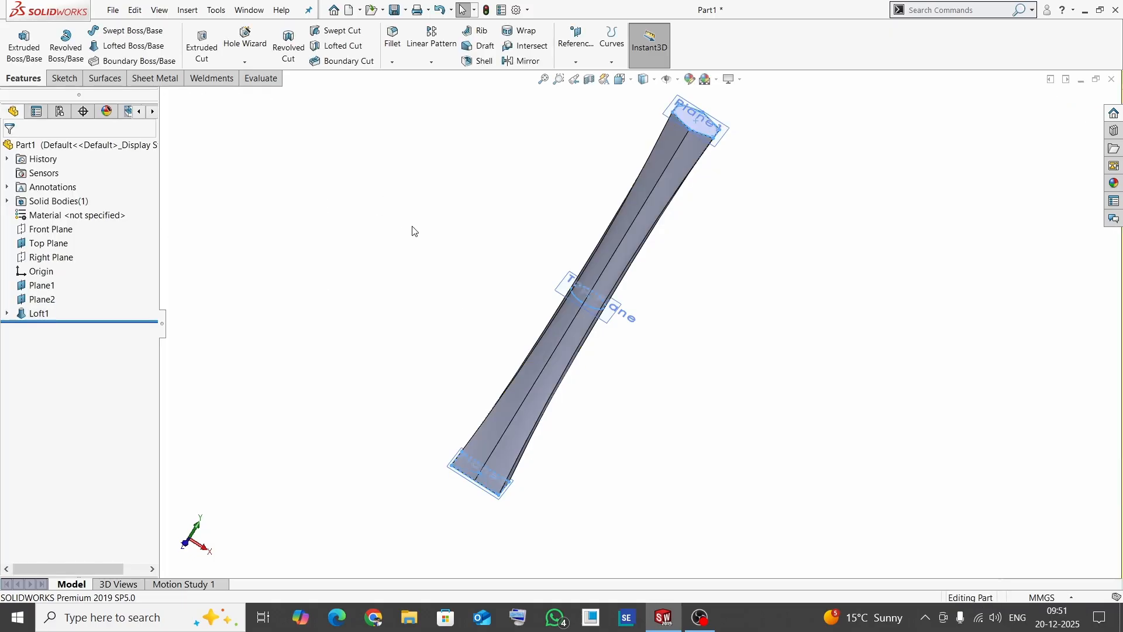
- Edit the loft's hexagon sketch, set the hexagon's side length to 100 mm, and finish the sketch
middle_drag(736, 298, 647, 219)
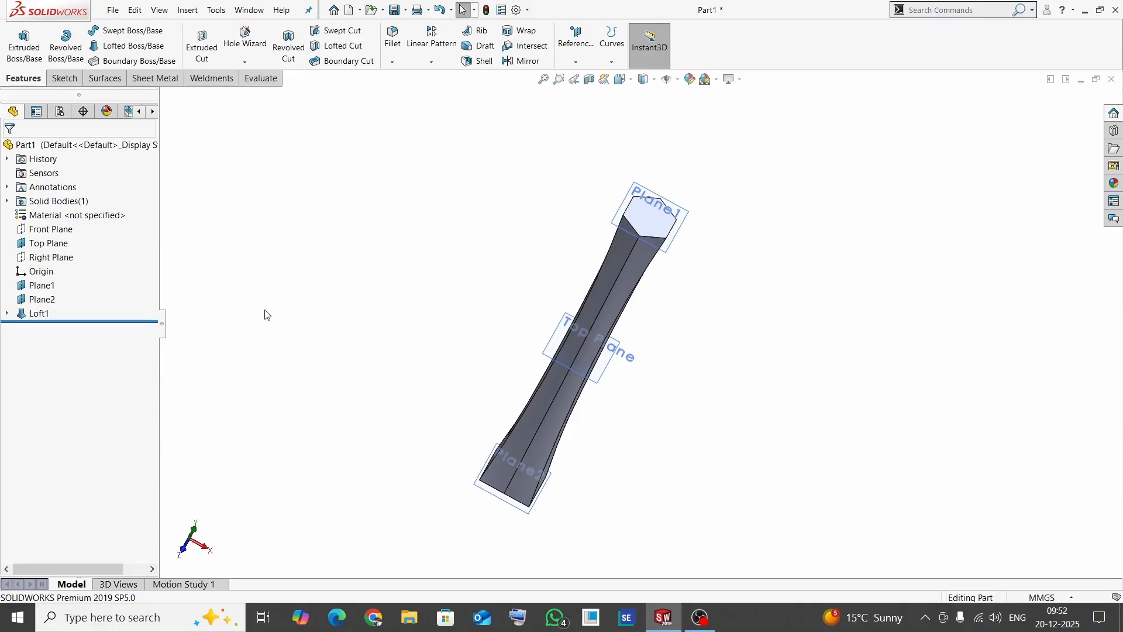
click(7, 314)
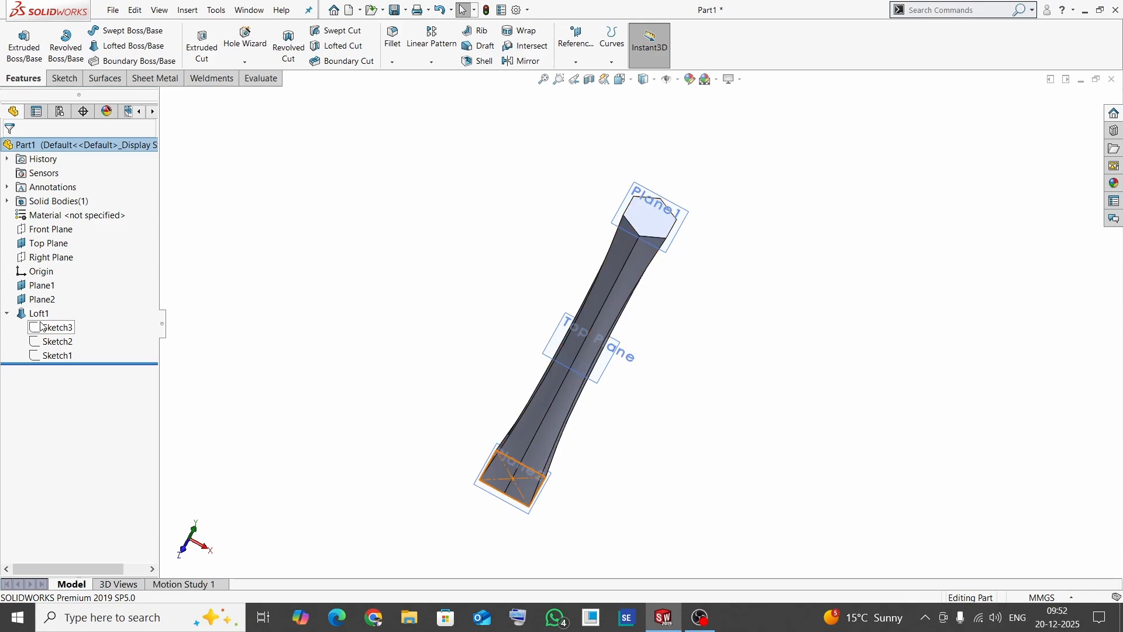
click(54, 356)
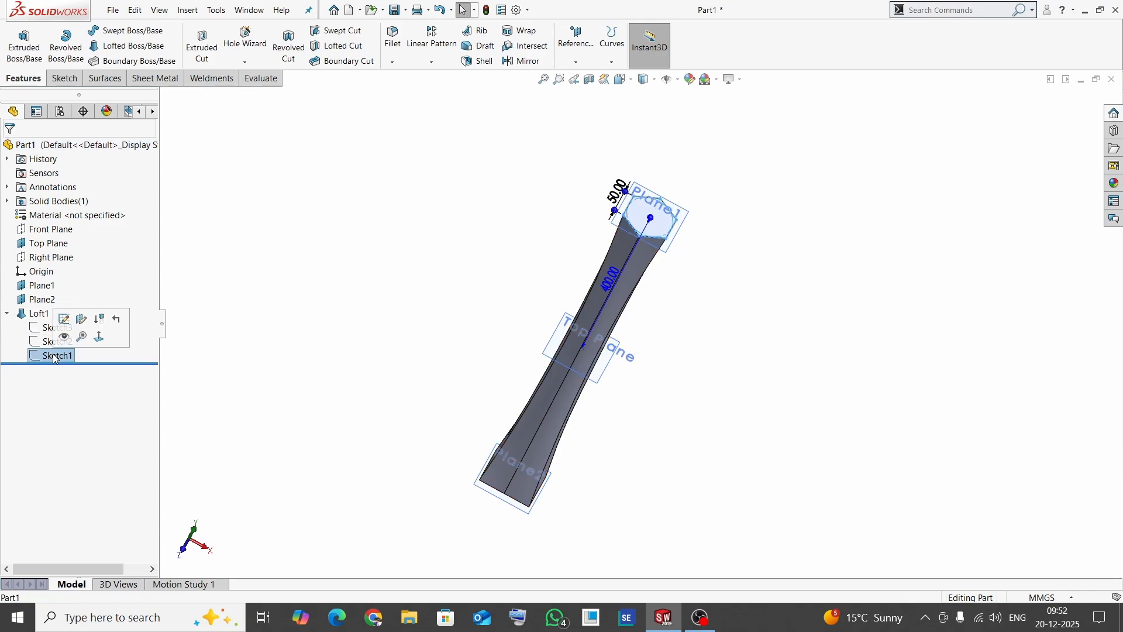
click(64, 320)
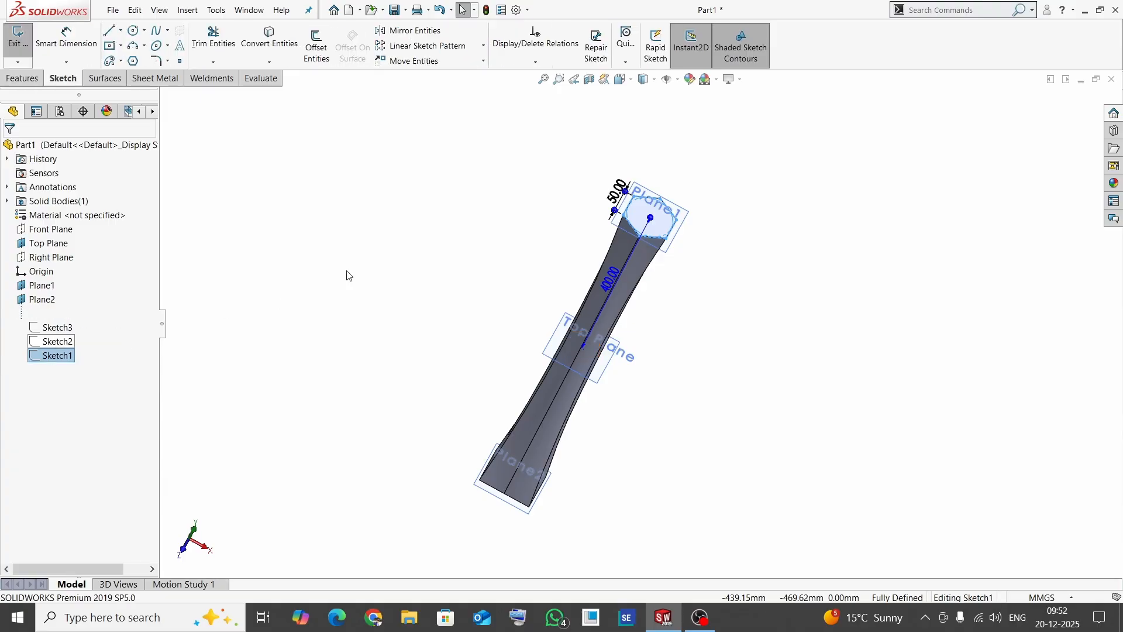
scroll(625, 212, down, 2)
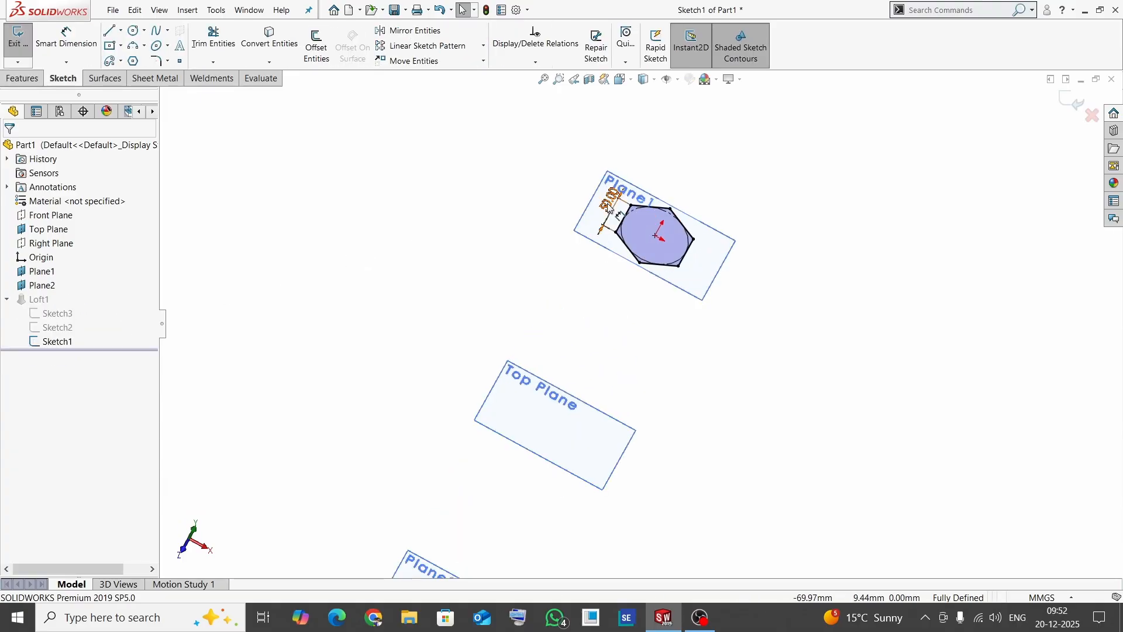
double_click(613, 202)
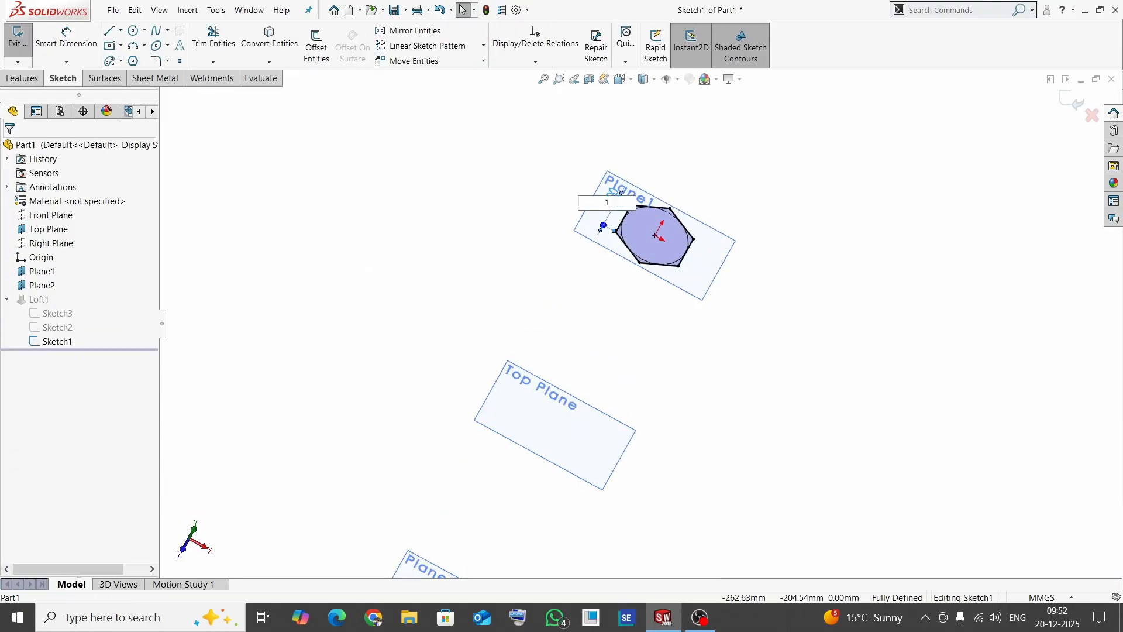
text(100)
key(Return)
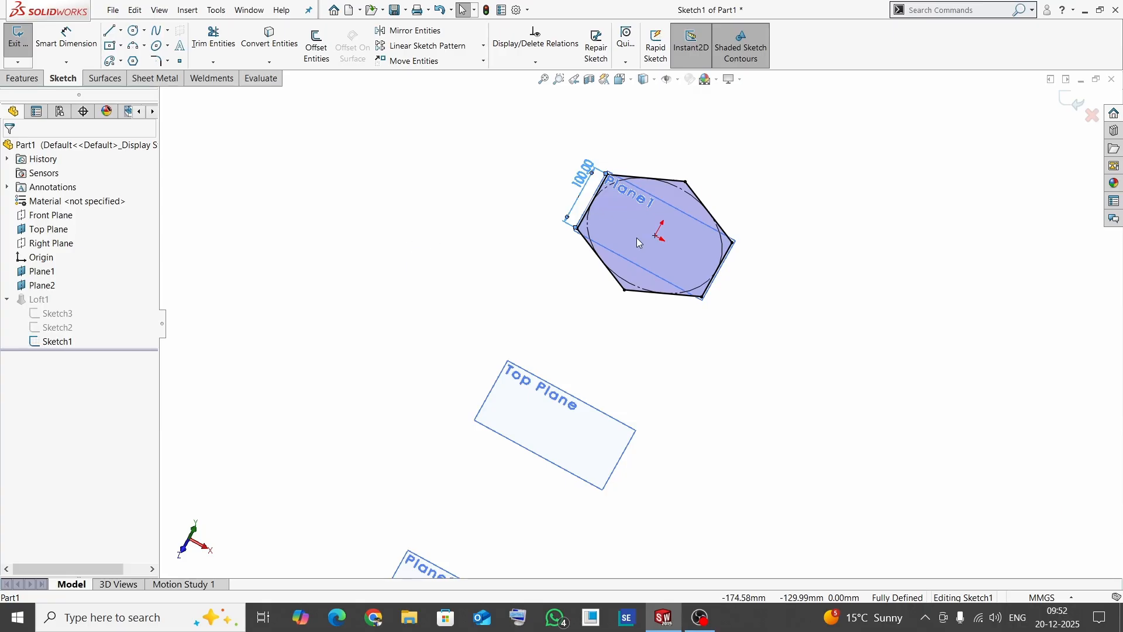
click(1071, 102)
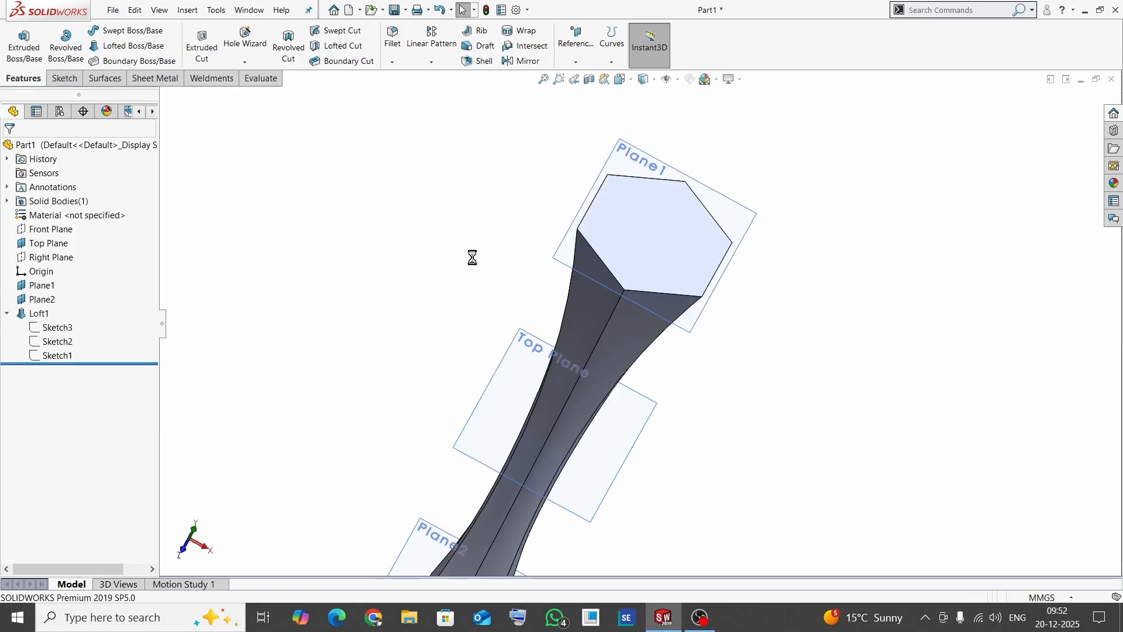
- View the loft in isometric, and delete the loft feature while keeping its three profile sketches
scroll(425, 267, up, 5)
middle_drag(671, 396, 706, 380)
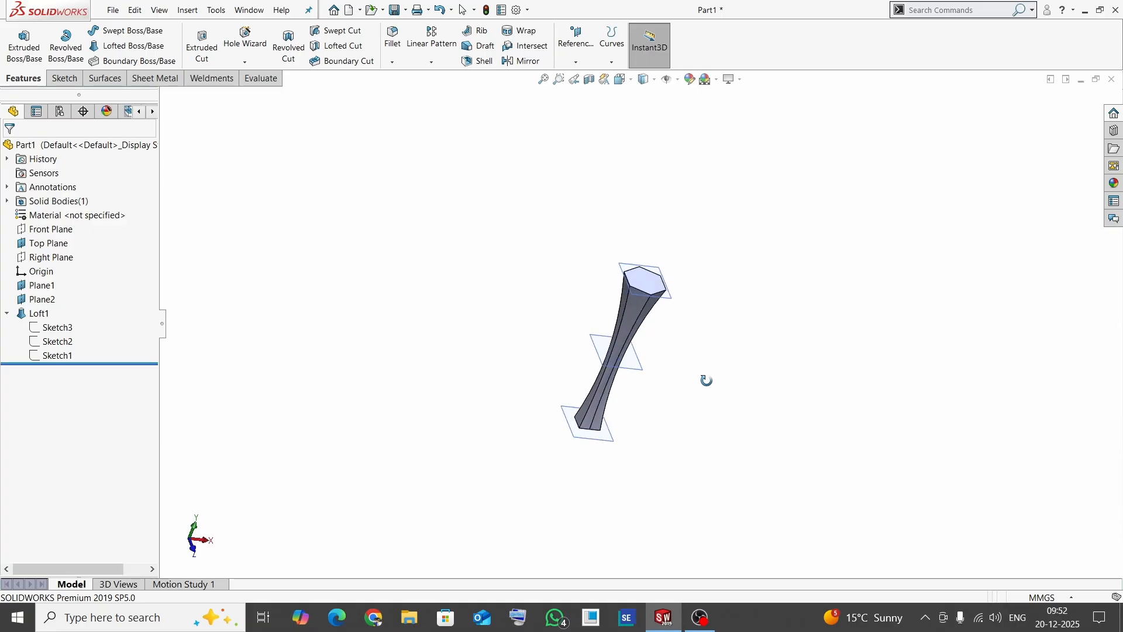
key(ctrl+7)
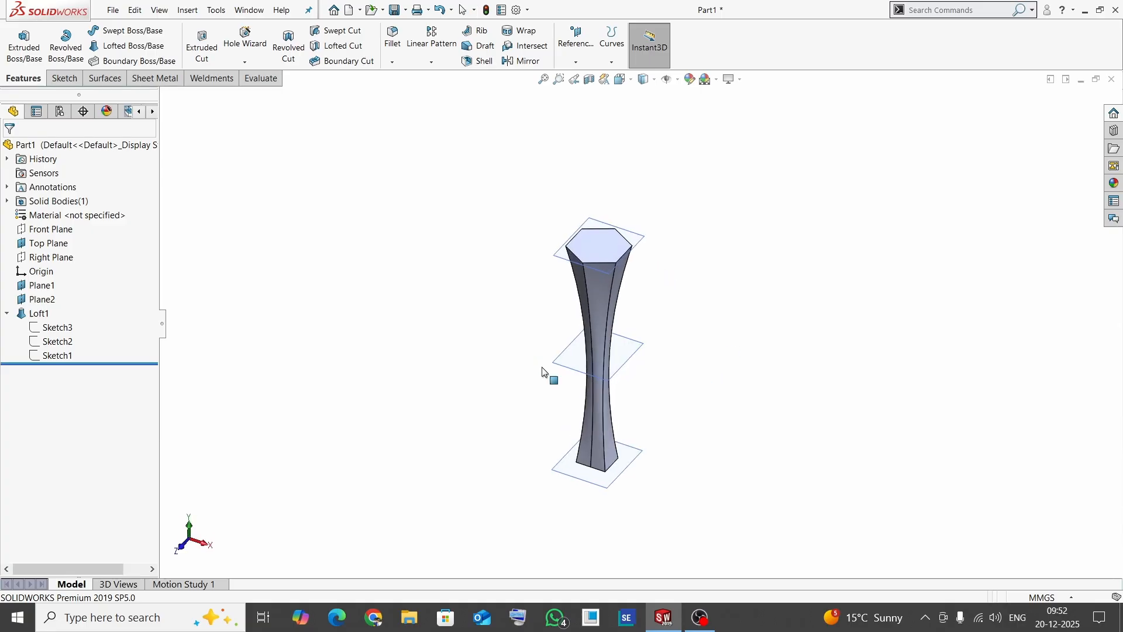
click(8, 315)
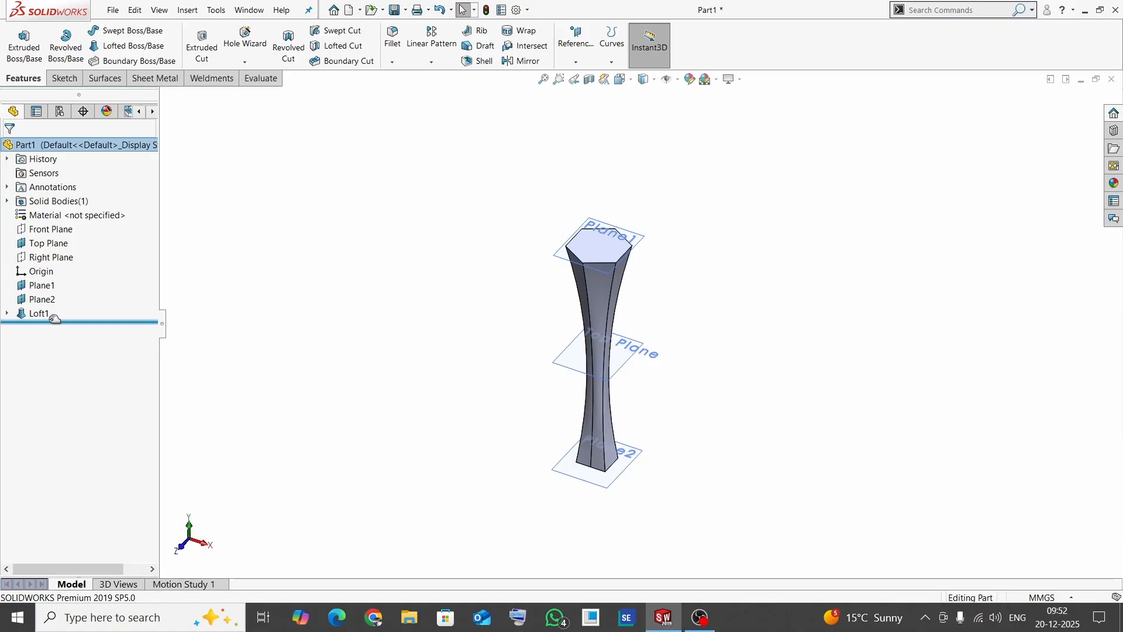
click(35, 314)
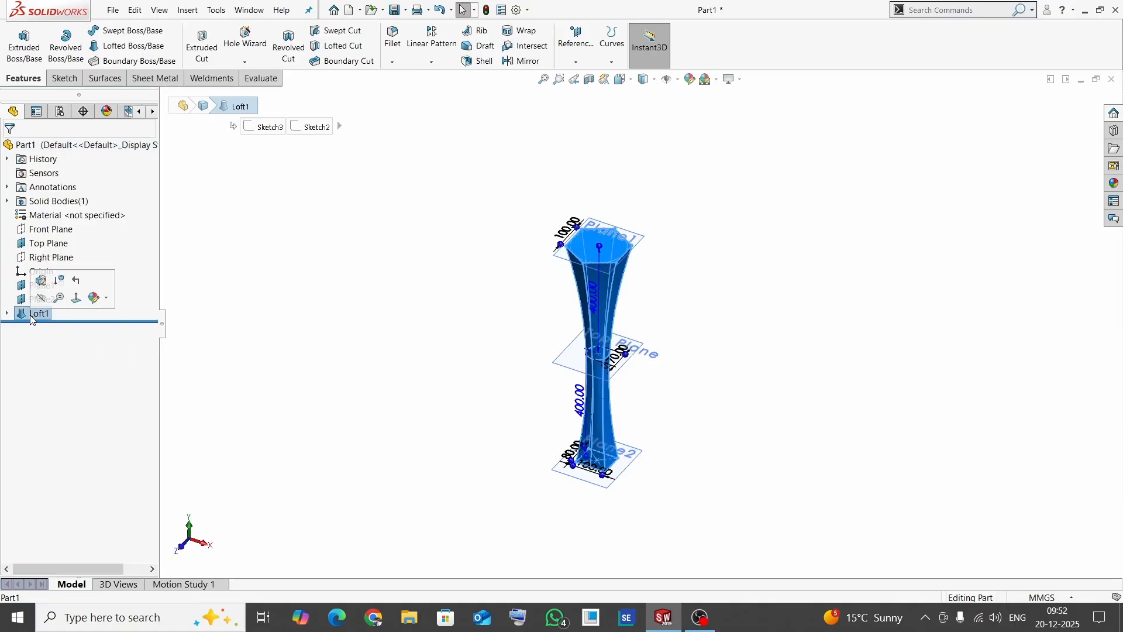
key(Delete)
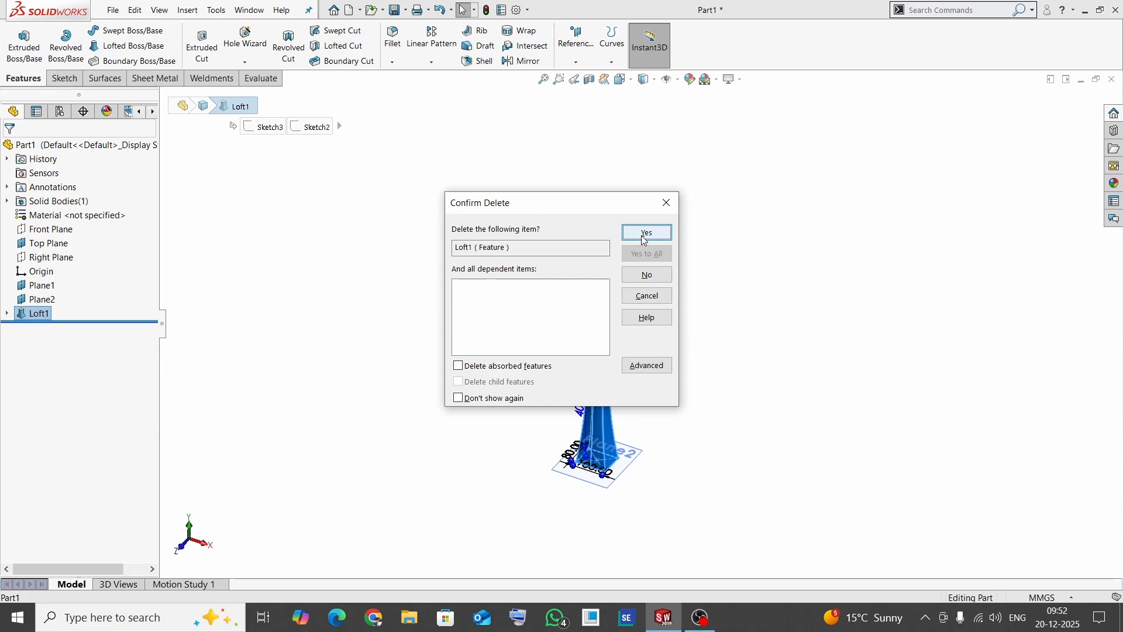
click(645, 233)
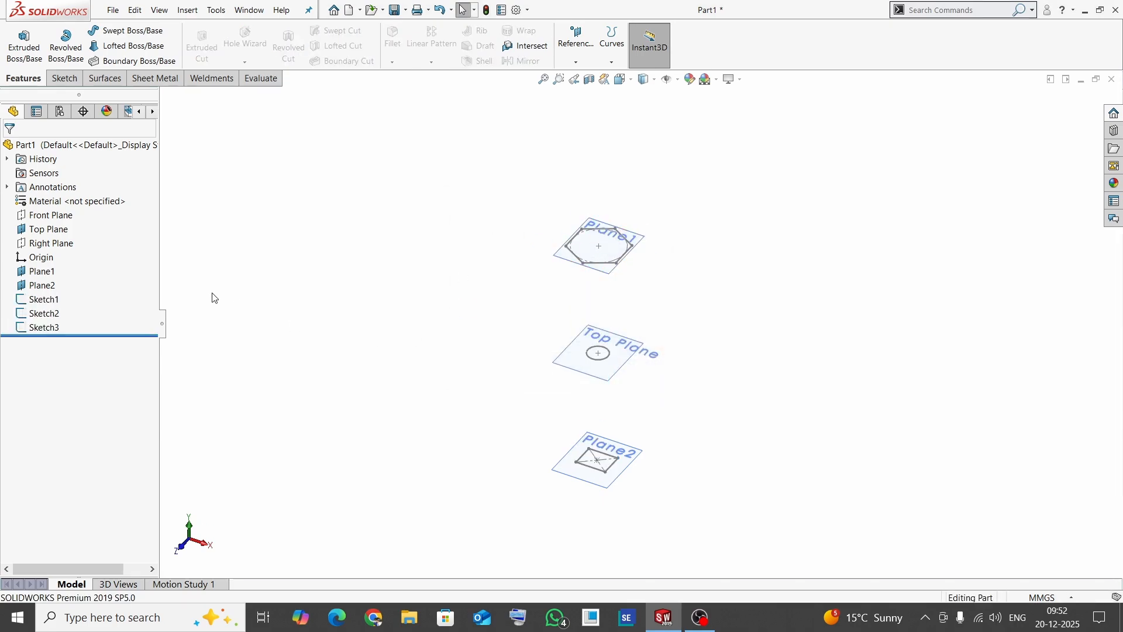
- Show the Right Plane and orient the model so the plane can be seen clearly
click(58, 246)
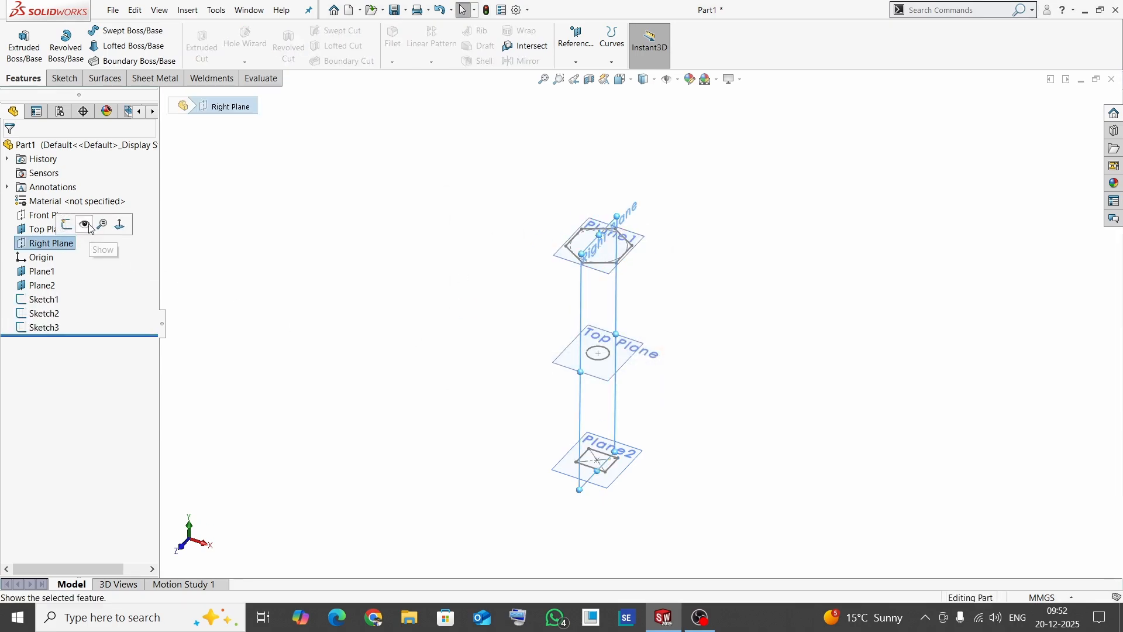
click(350, 260)
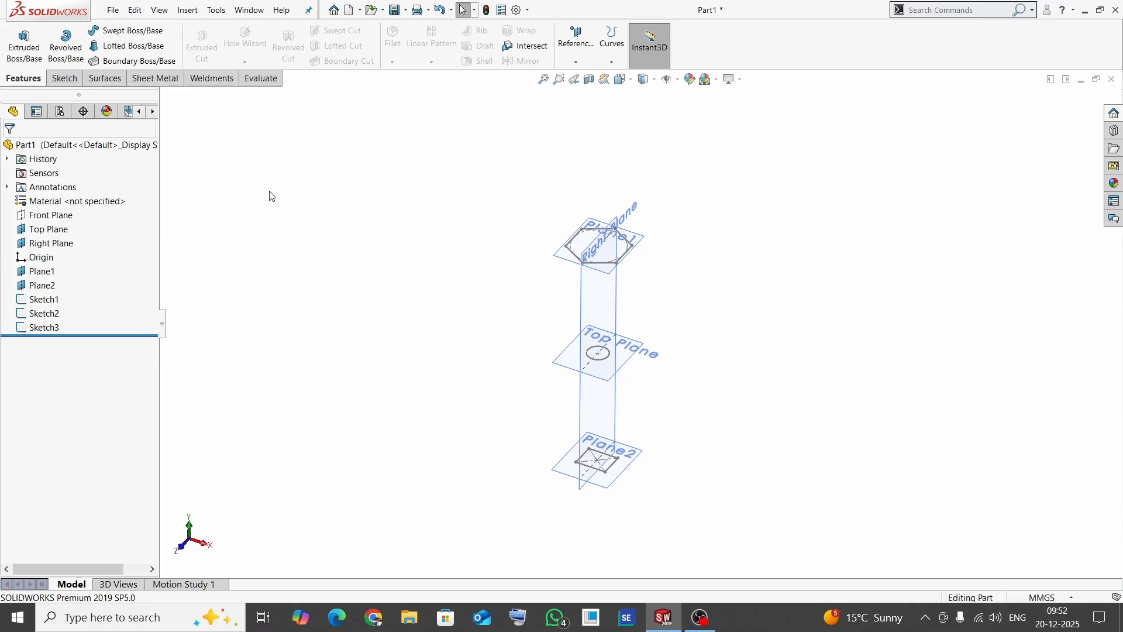
middle_drag(466, 318, 404, 248)
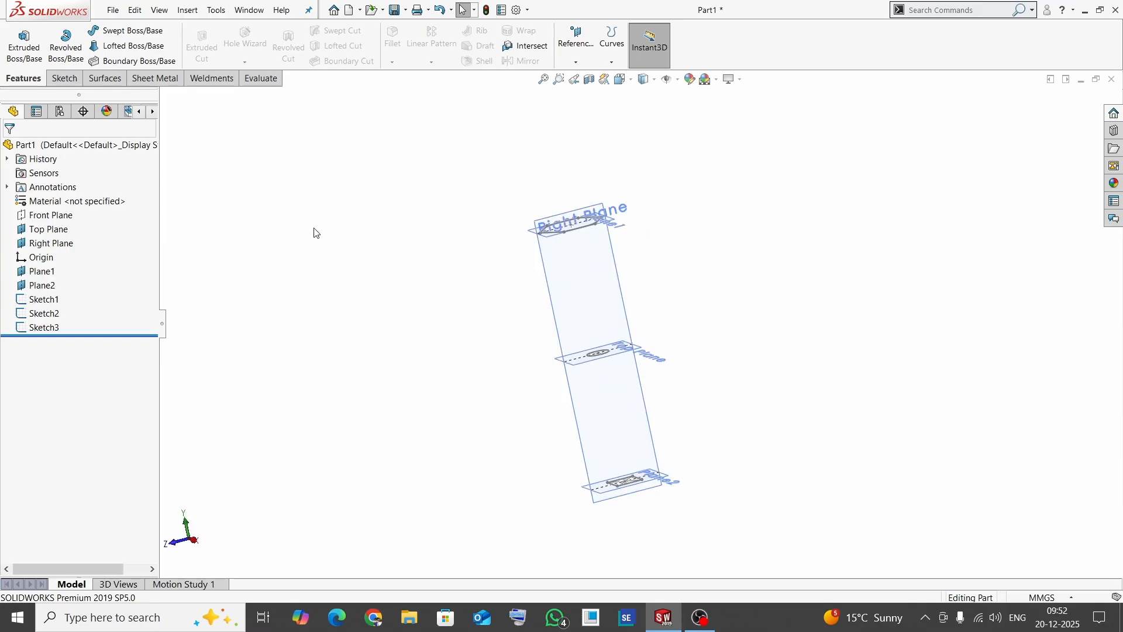
- Start a new sketch on the Right Plane and view the plane face-on
click(64, 79)
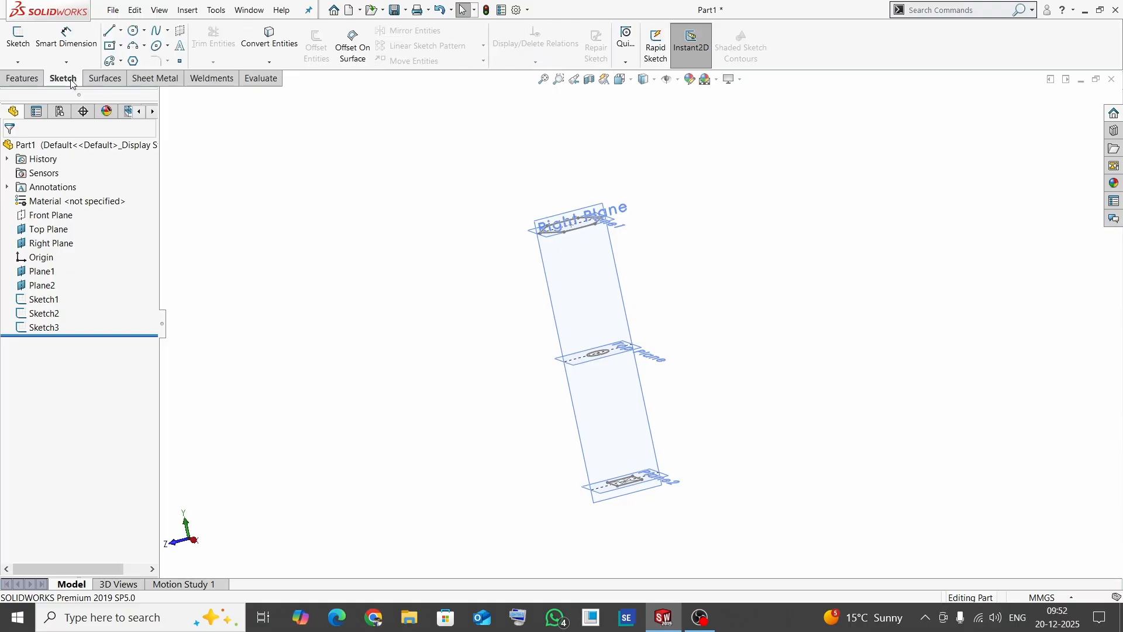
click(18, 40)
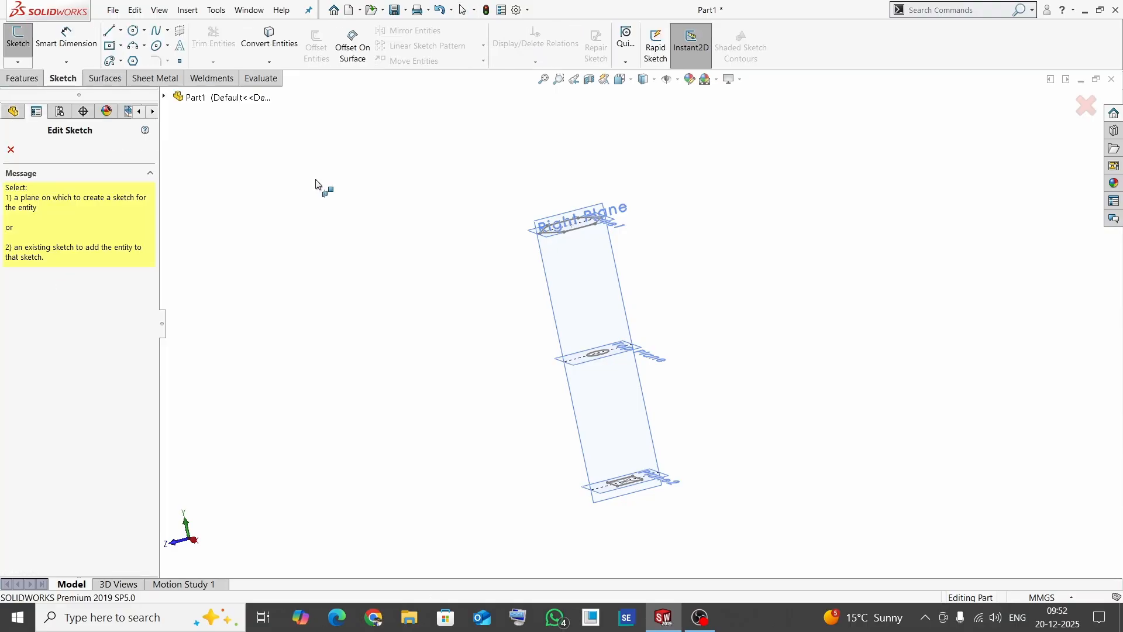
click(627, 281)
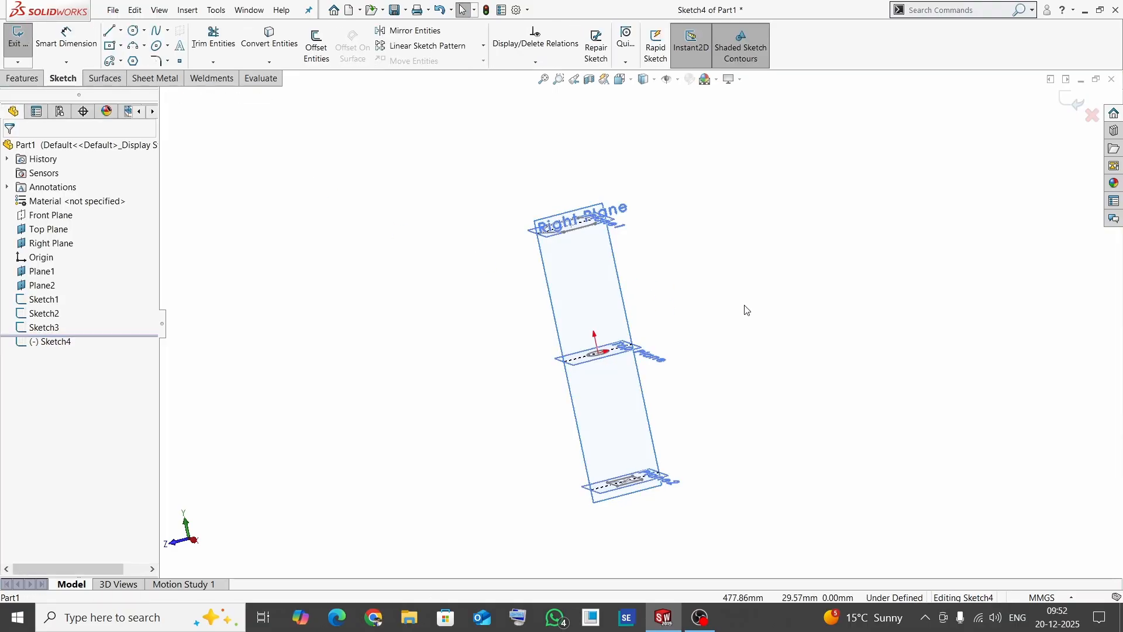
key(space)
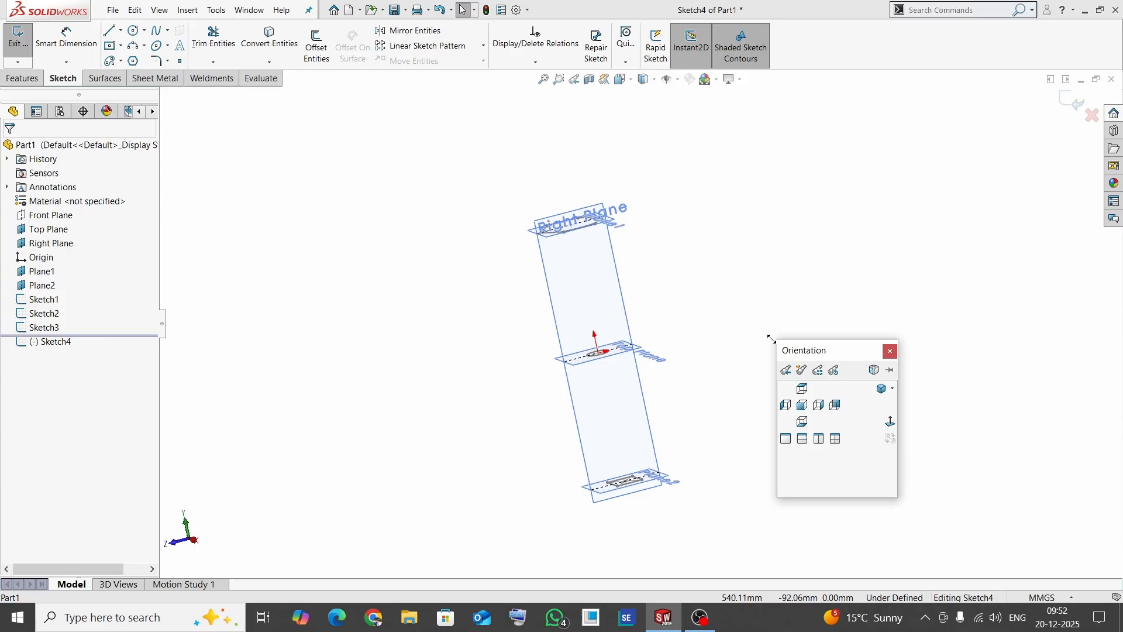
click(891, 421)
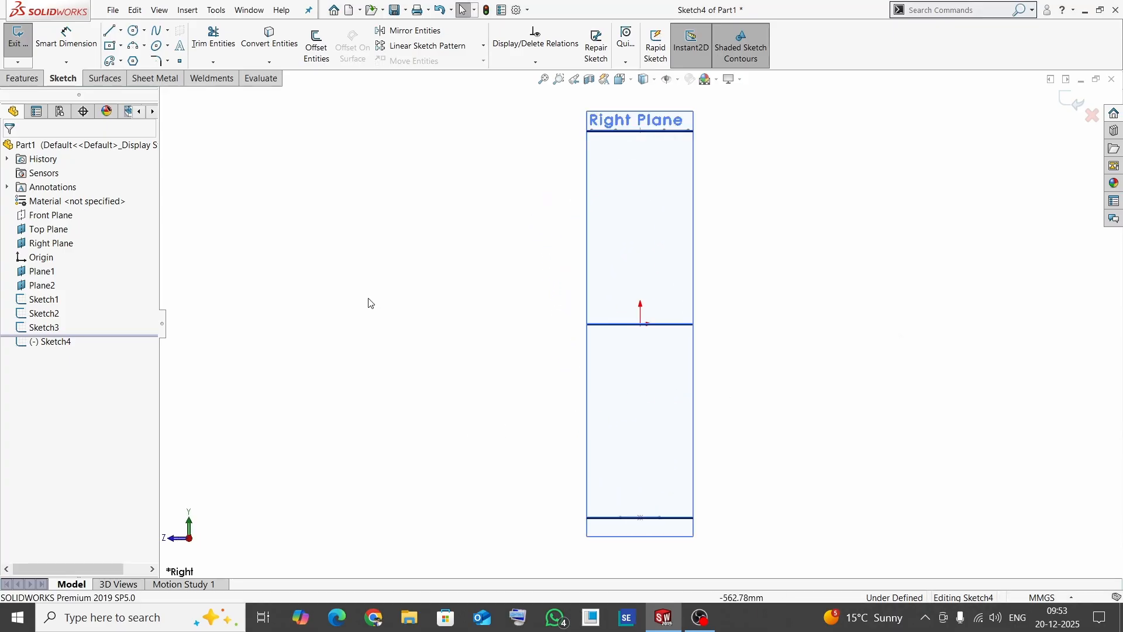
- Draw an S-shaped five-point spline from the rectangle's centre through the origin to the hexagon's centre, bulging to opposite sides, and finish the sketch
click(168, 31)
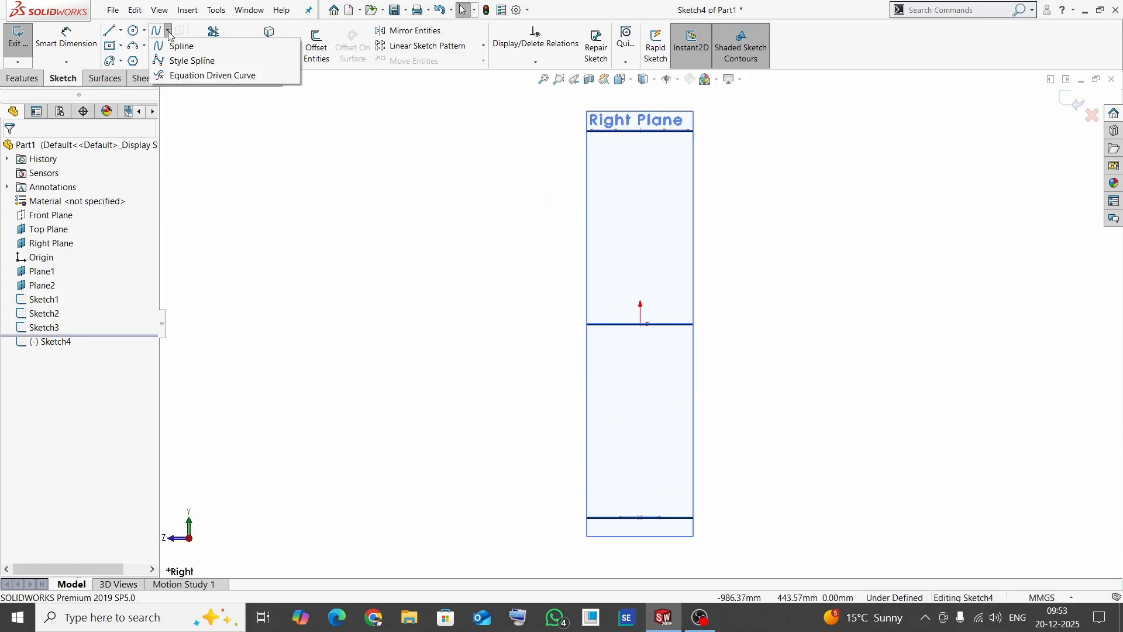
click(179, 43)
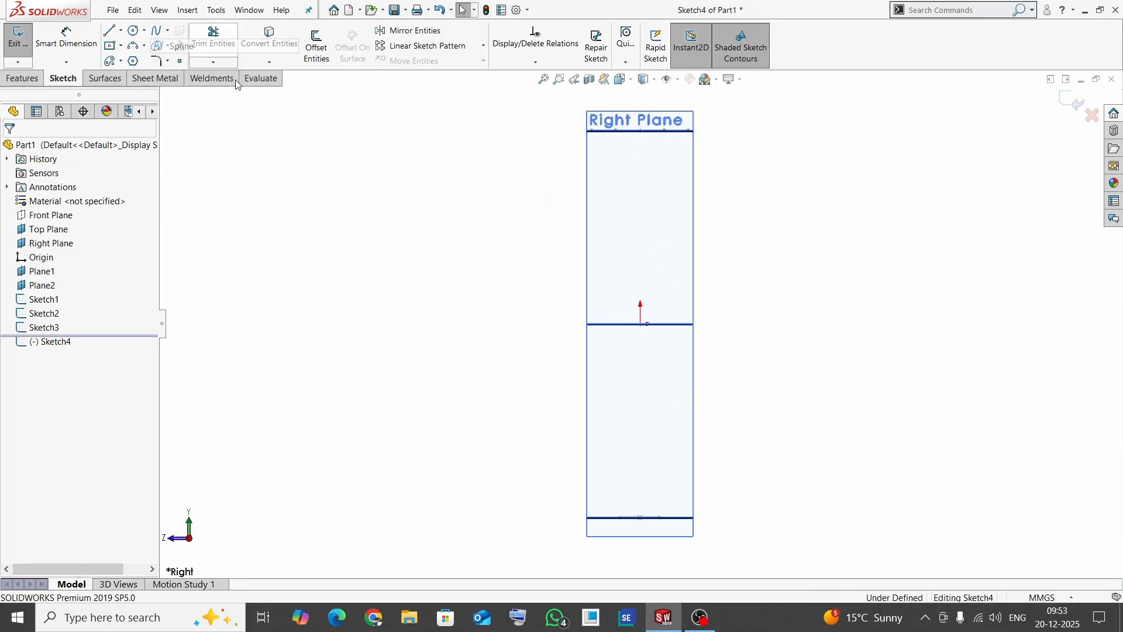
click(640, 517)
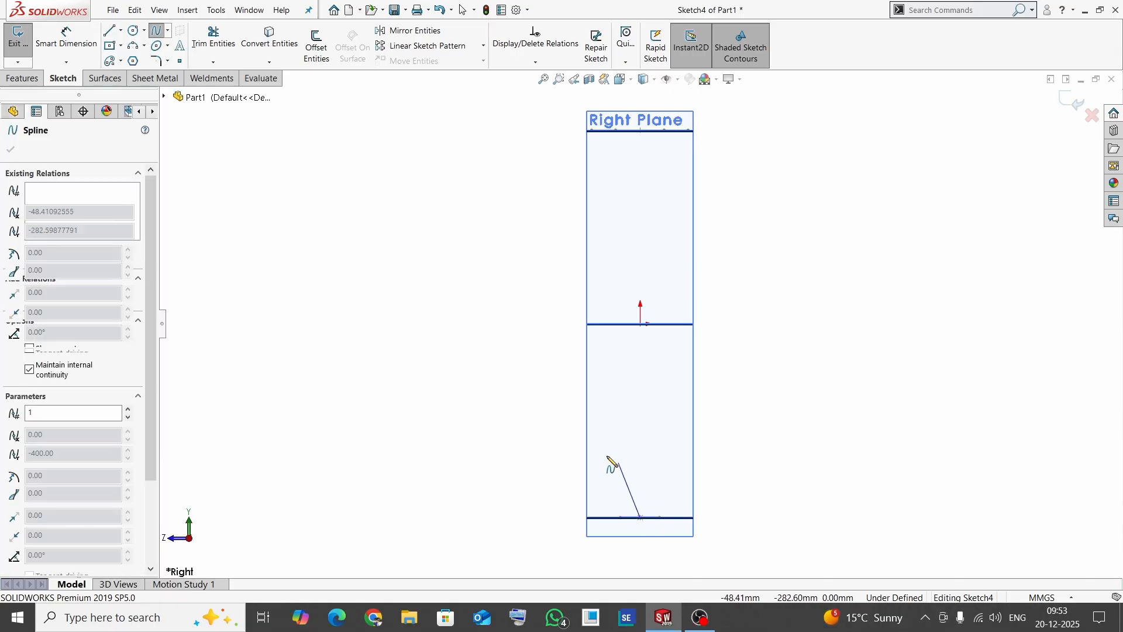
click(553, 441)
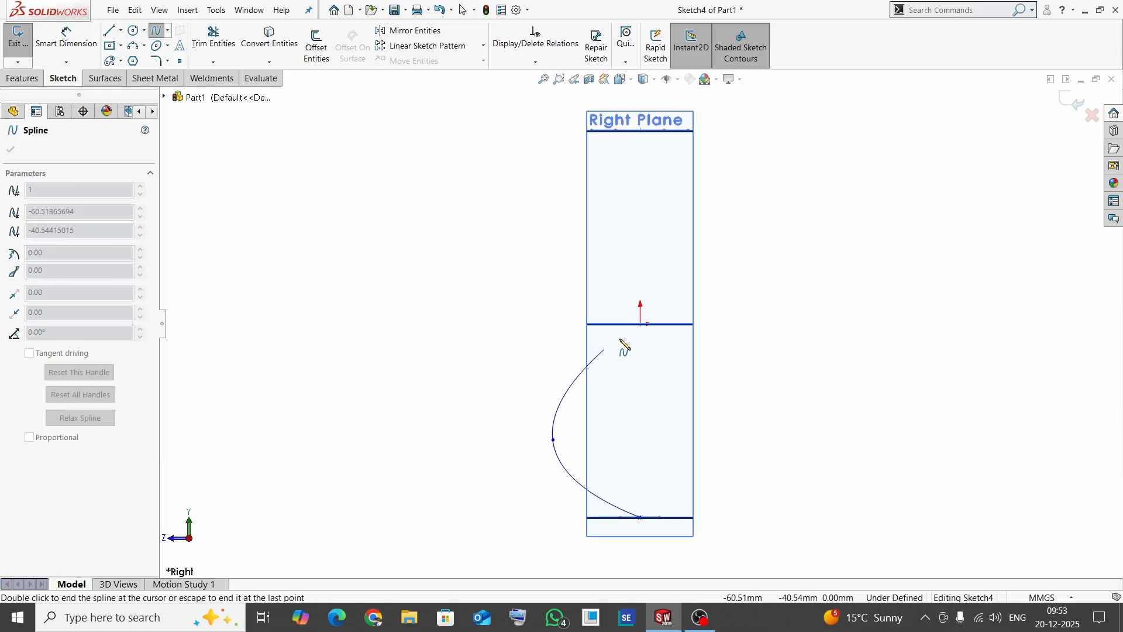
click(641, 323)
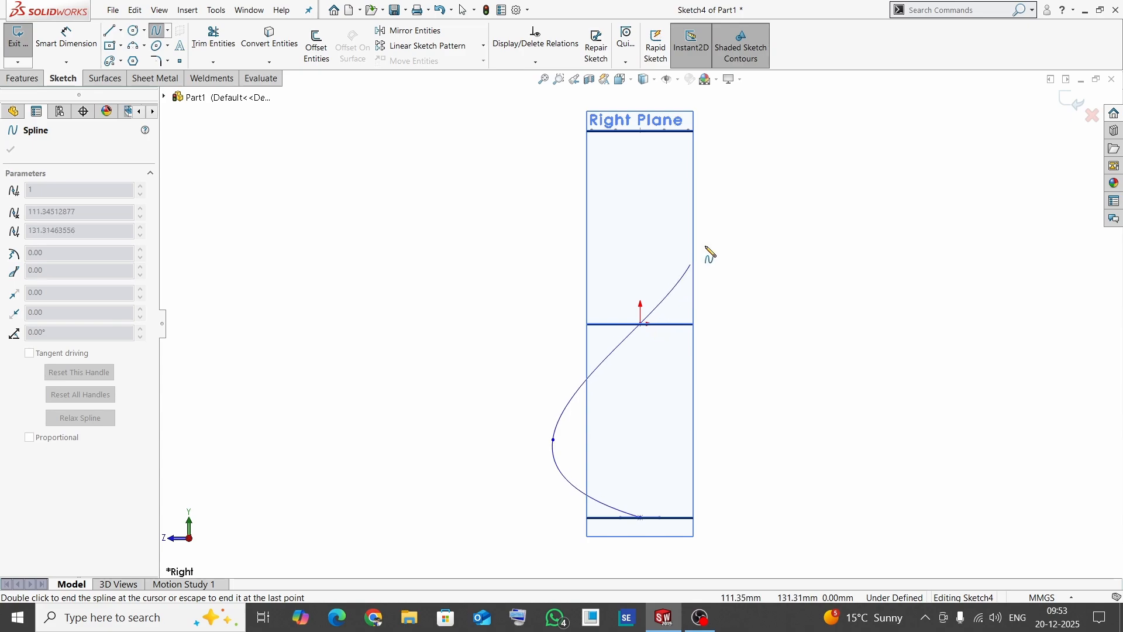
click(742, 214)
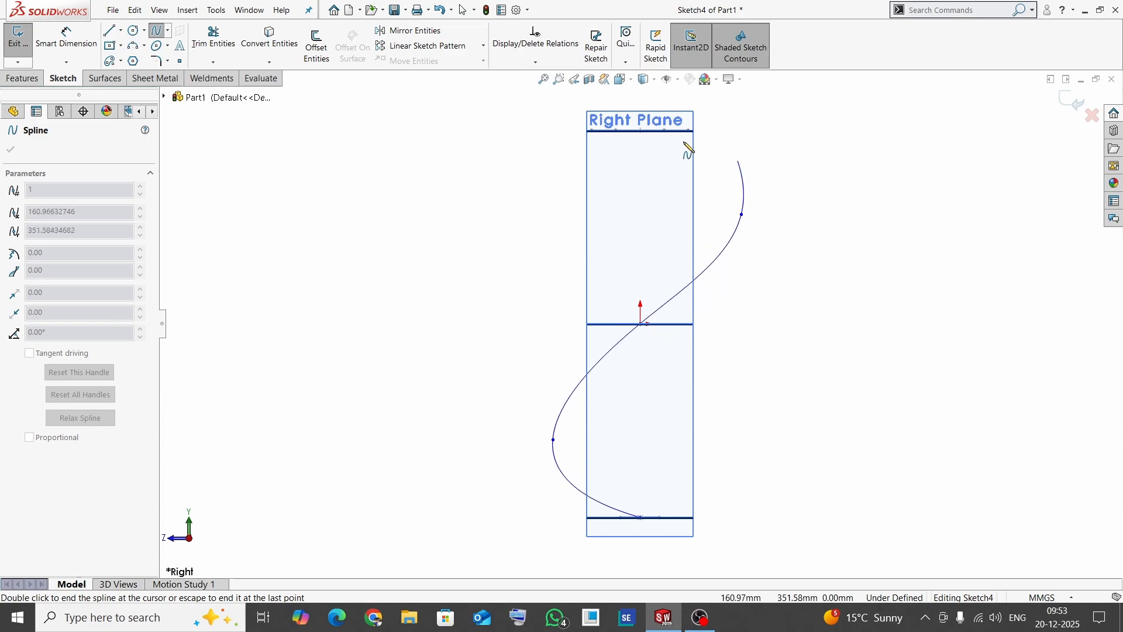
click(641, 130)
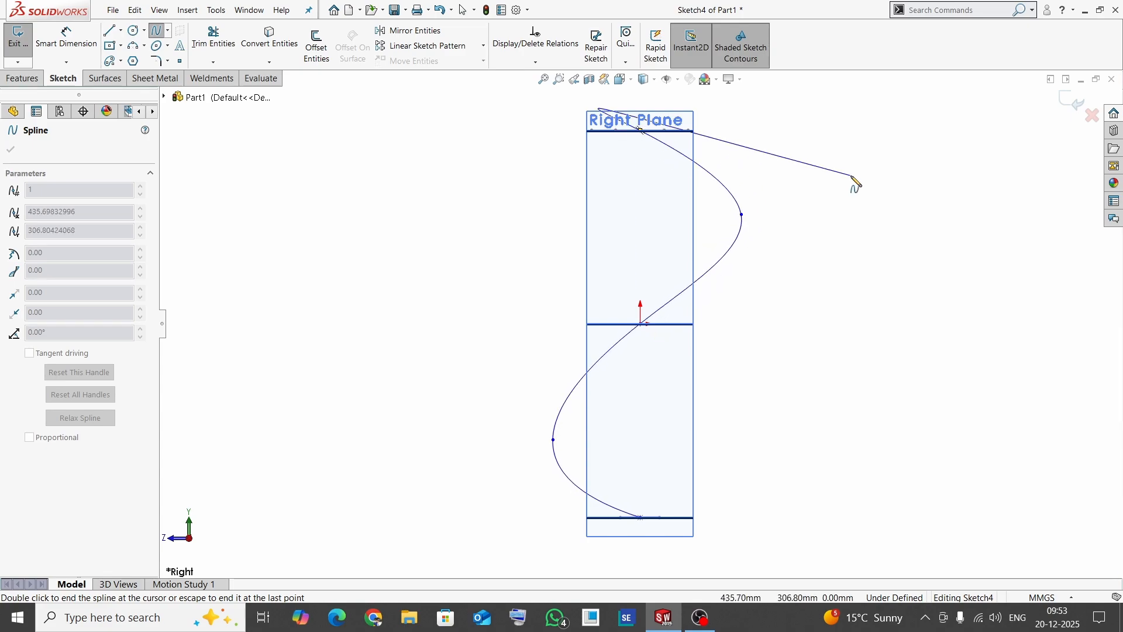
key(Escape)
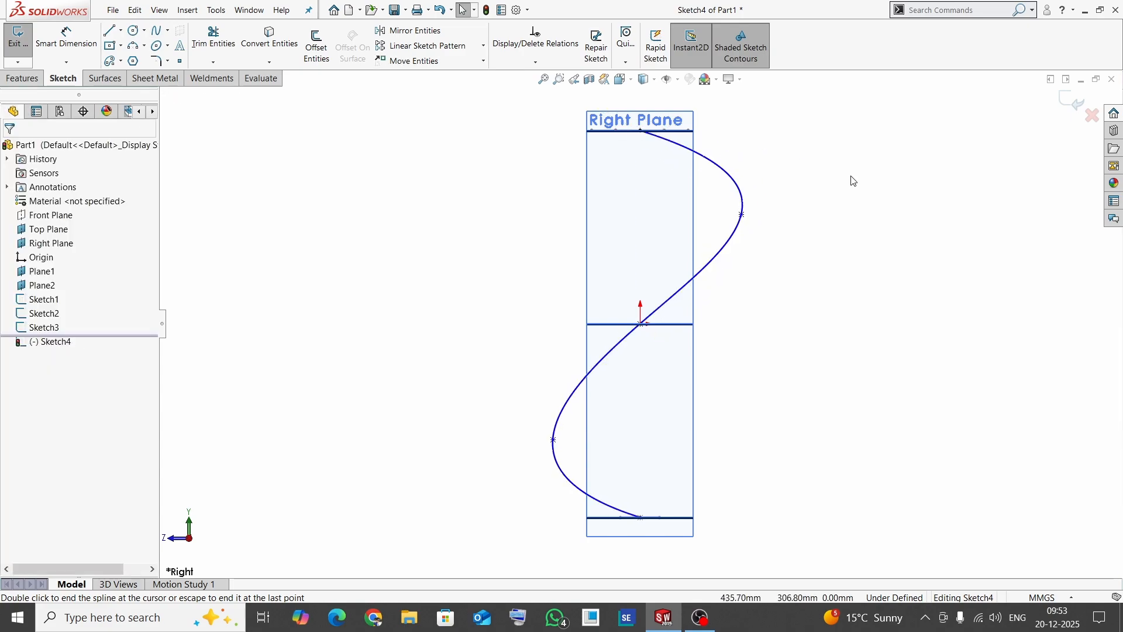
click(1068, 100)
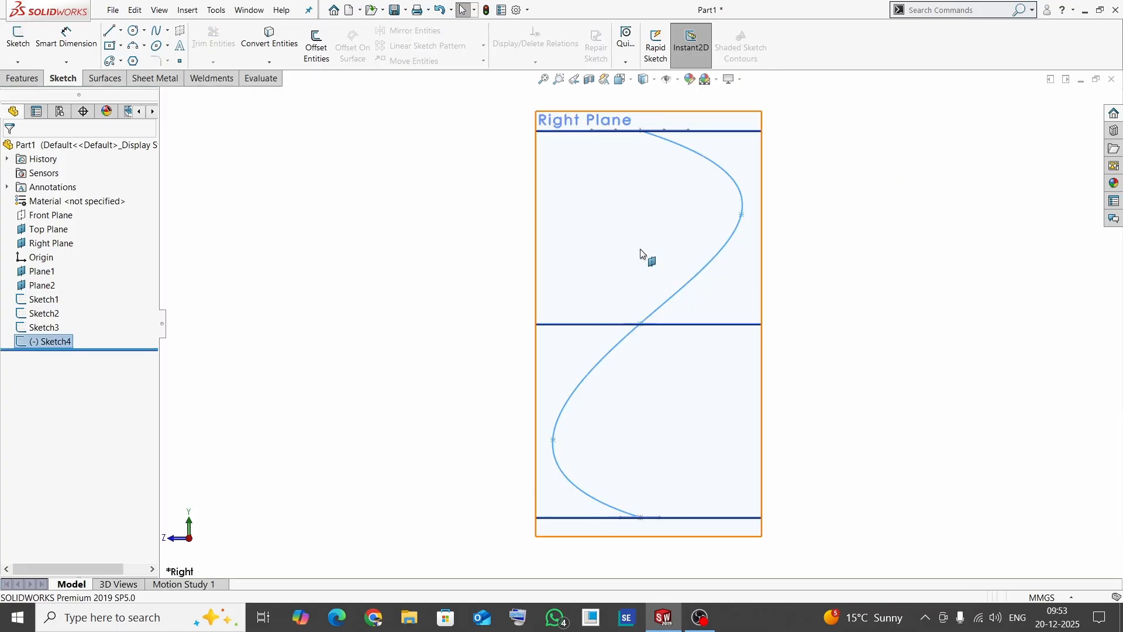
- Start a Lofted Boss/Base and assign the S-shaped spline sketch as its centerline
middle_drag(495, 204, 514, 255)
click(399, 246)
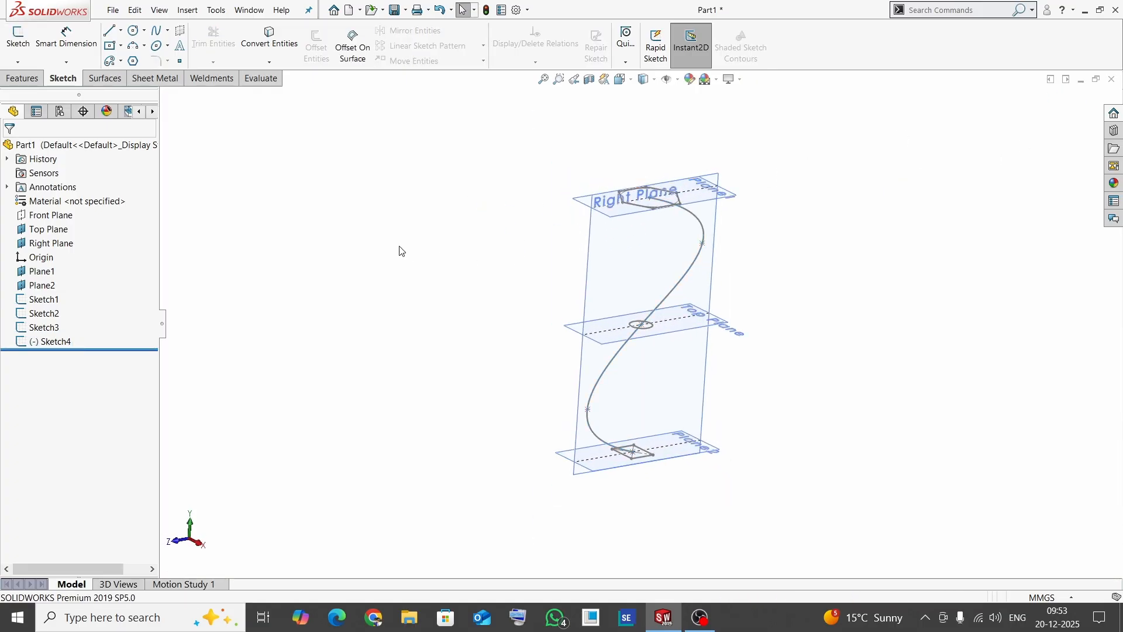
click(30, 80)
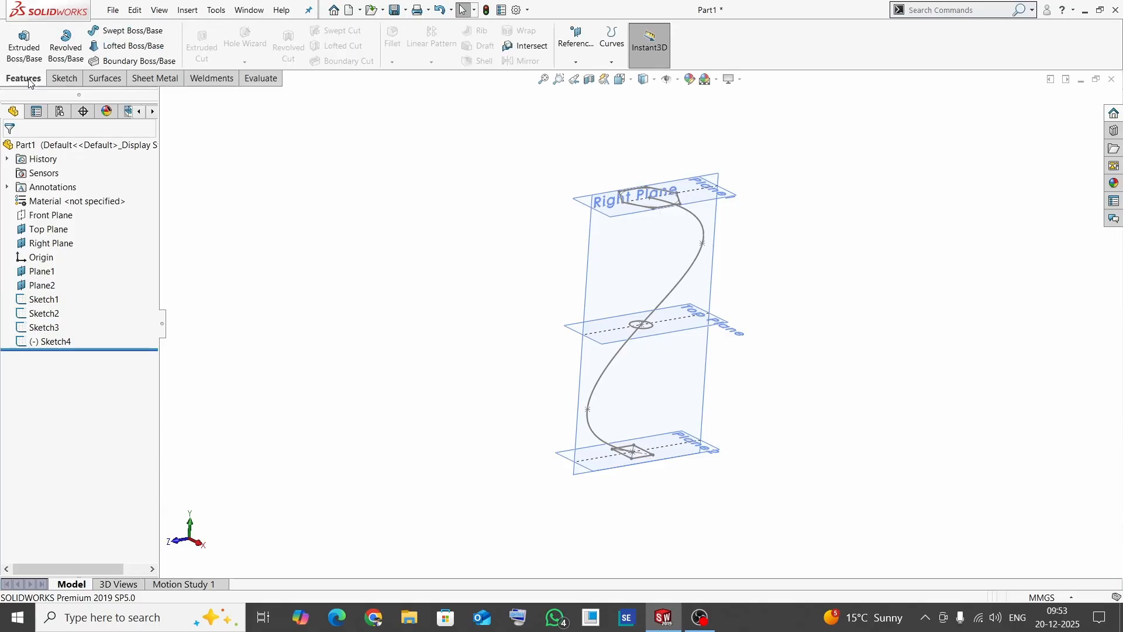
click(140, 46)
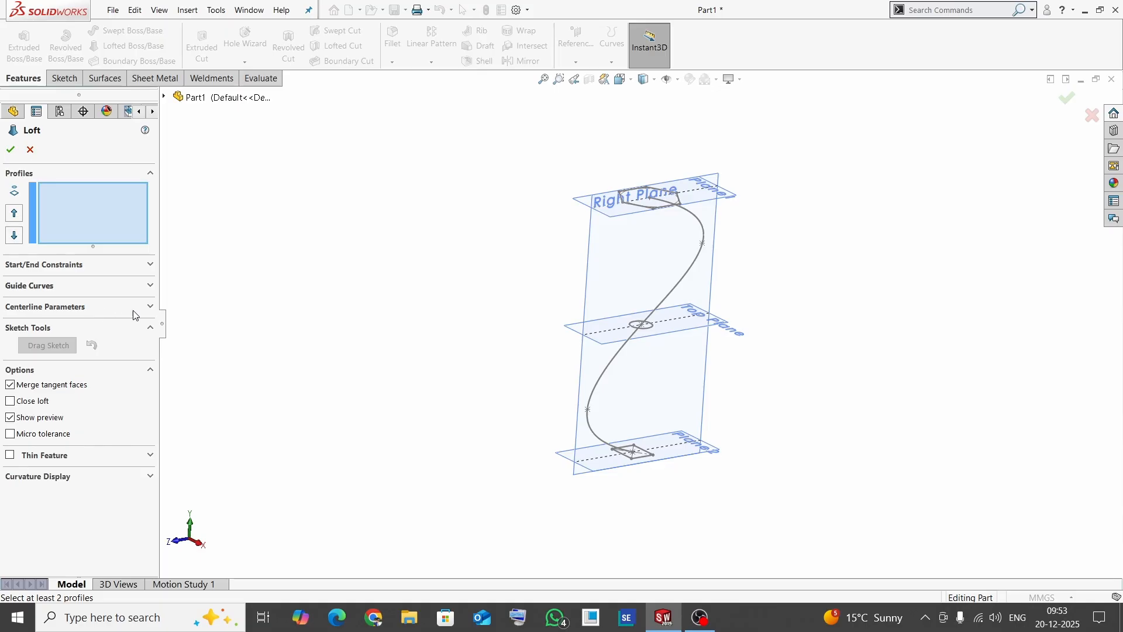
click(150, 307)
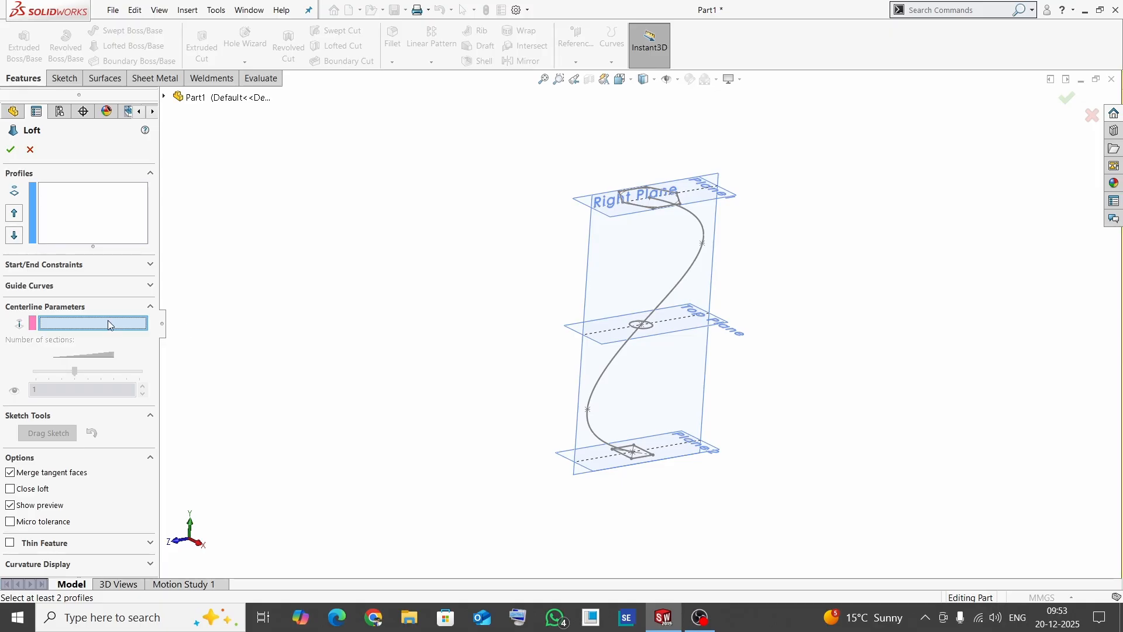
click(602, 381)
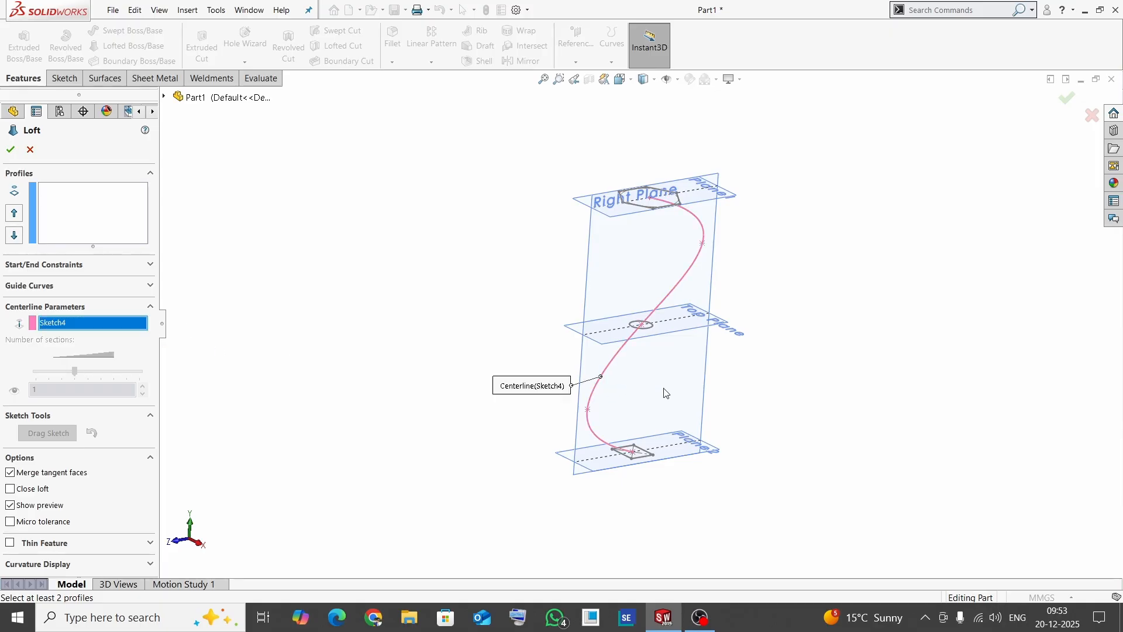
- Add the rectangle, circle and hexagon sketches as loft profiles in that order, and complete the loft
click(85, 211)
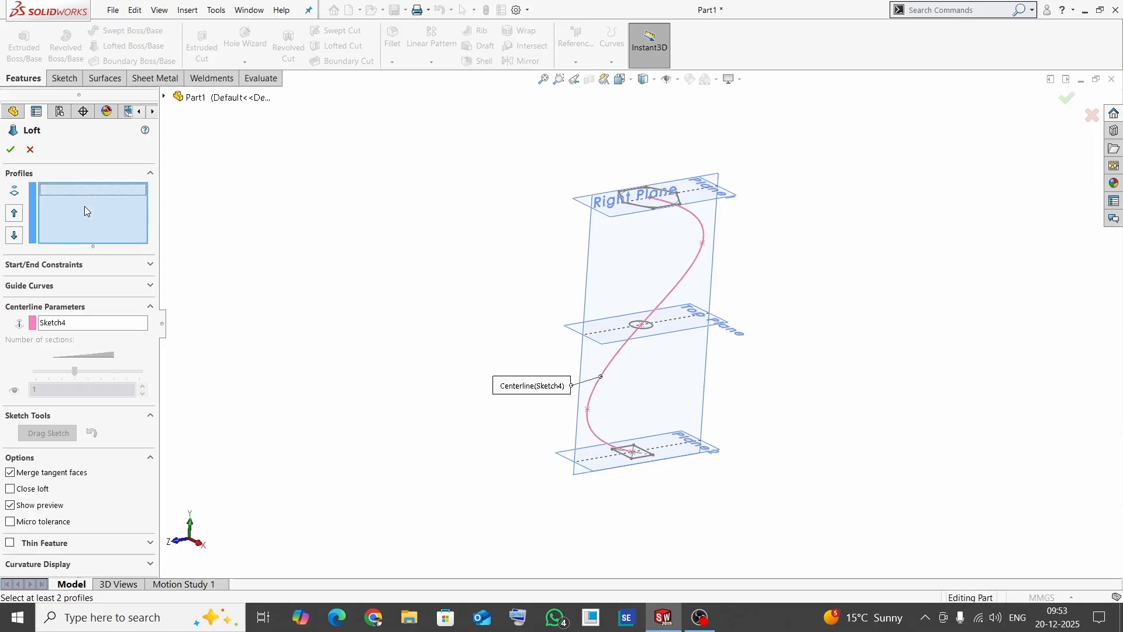
click(636, 467)
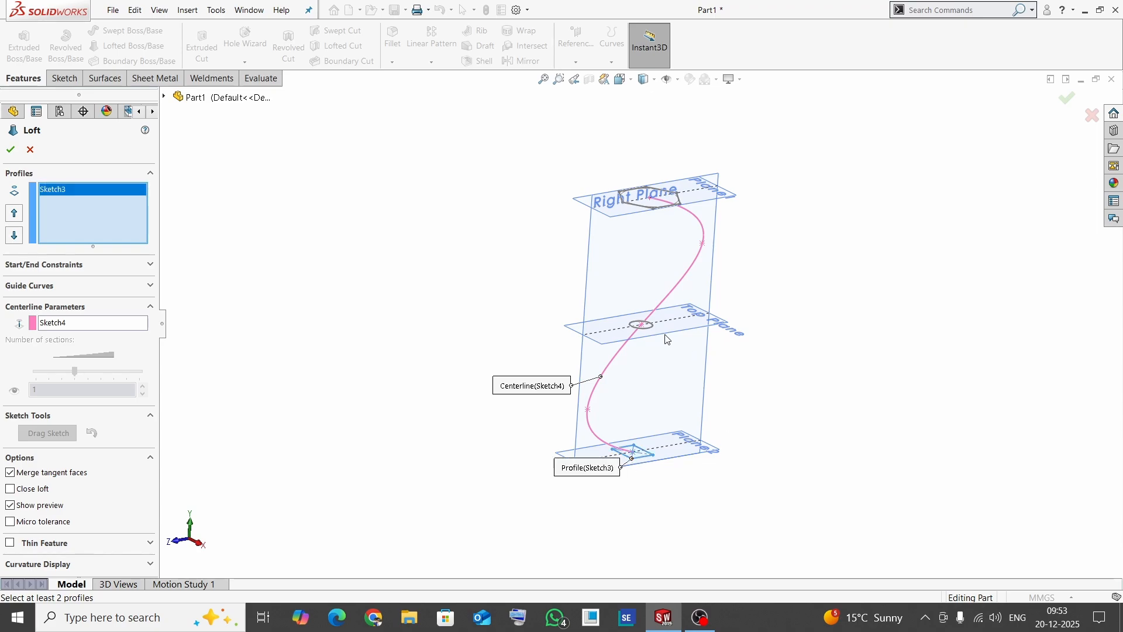
click(648, 332)
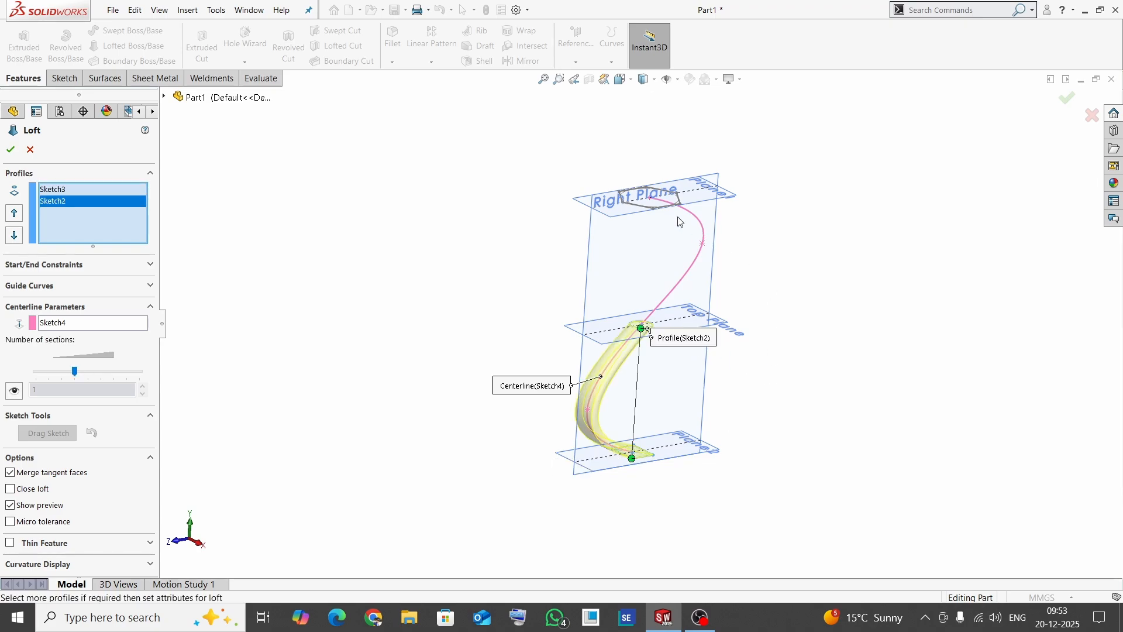
click(654, 209)
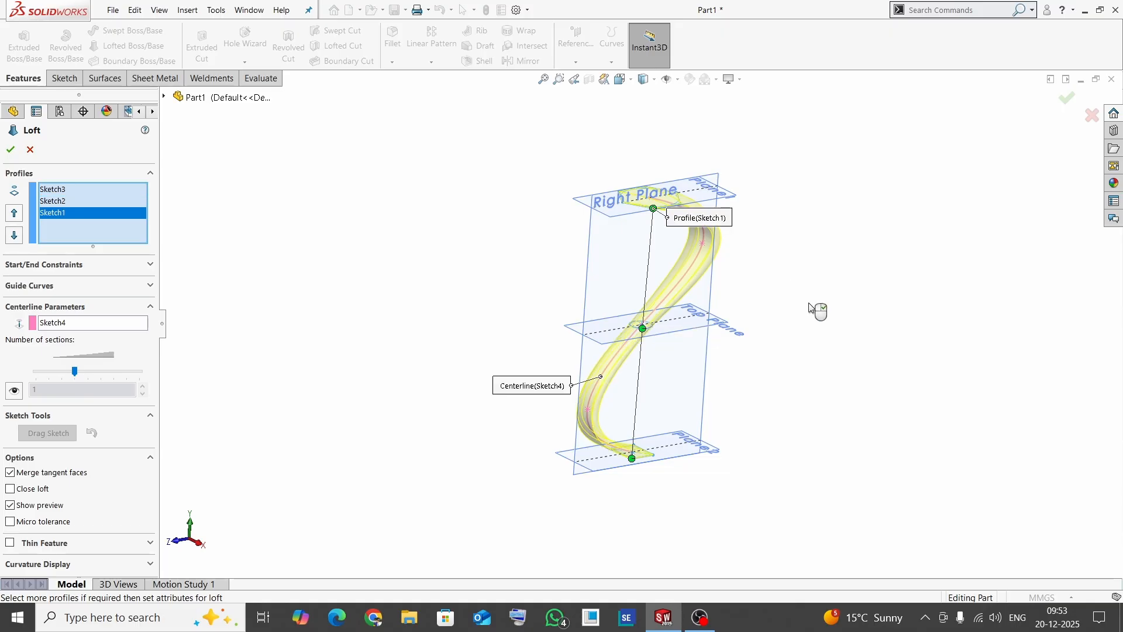
mouse_move(815, 308)
middle_down()
mouse_move(769, 313)
mouse_move(795, 243)
mouse_move(818, 231)
mouse_move(615, 243)
middle_up()
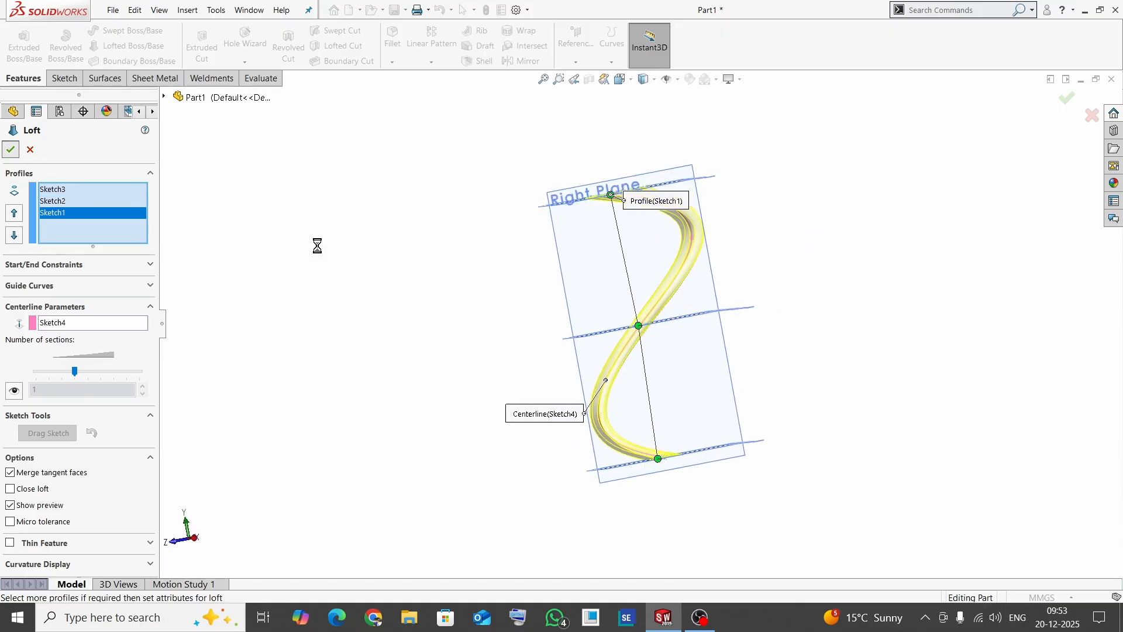
middle_drag(526, 304, 700, 379)
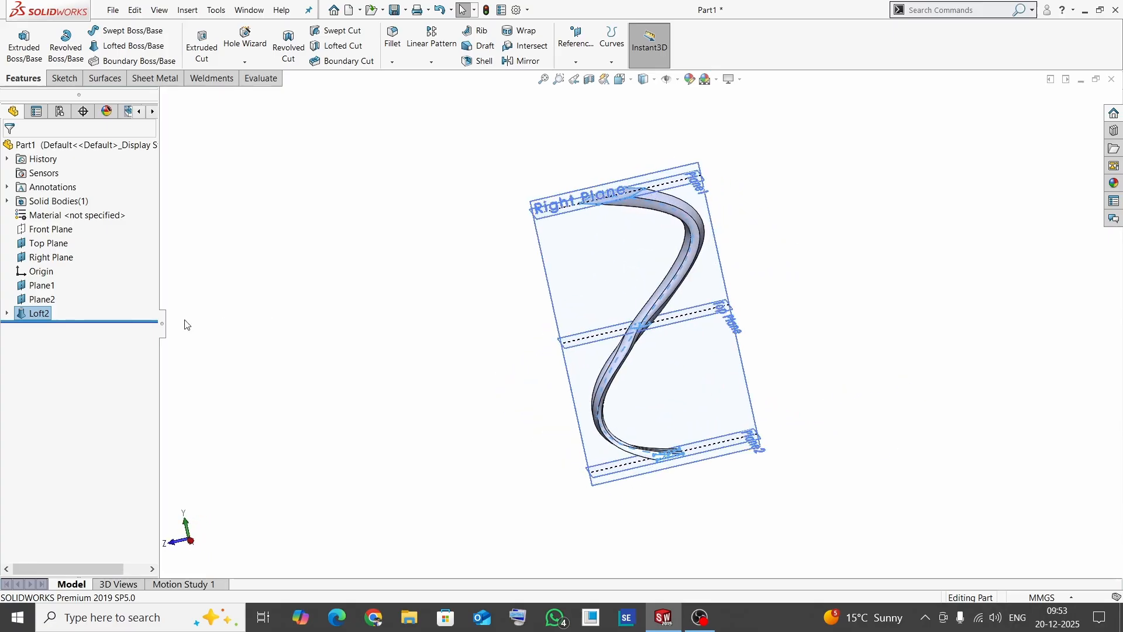
click(268, 310)
- Edit the loft's centerline sketch, move the spline's two bulge points inward to about (67, 207) and (-70, -229) mm, and finish the sketch
click(7, 314)
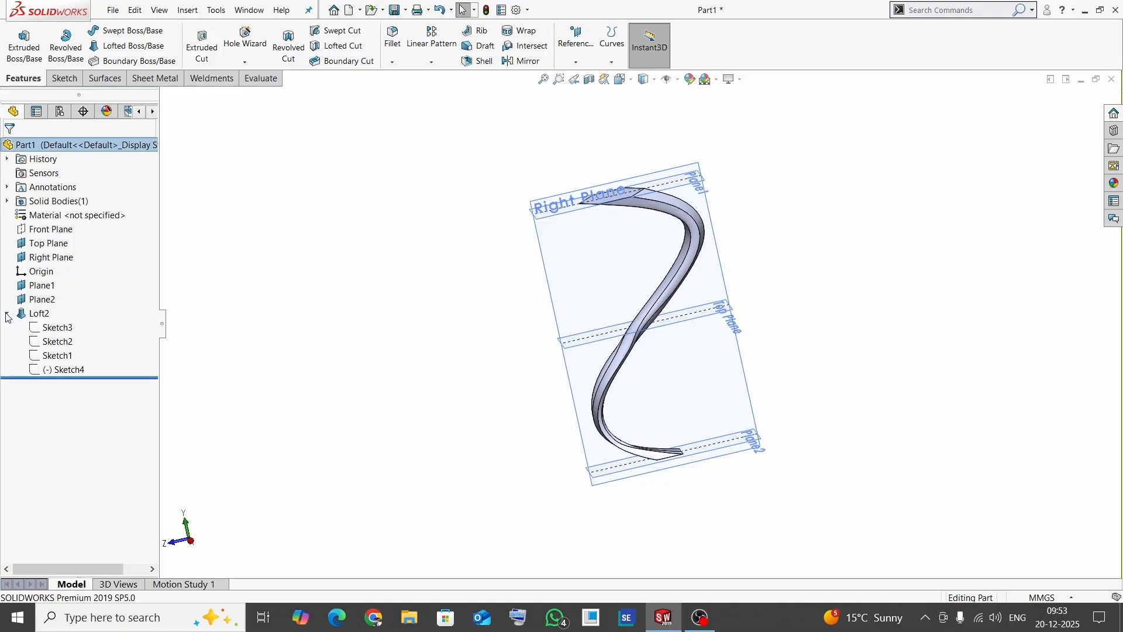
click(64, 370)
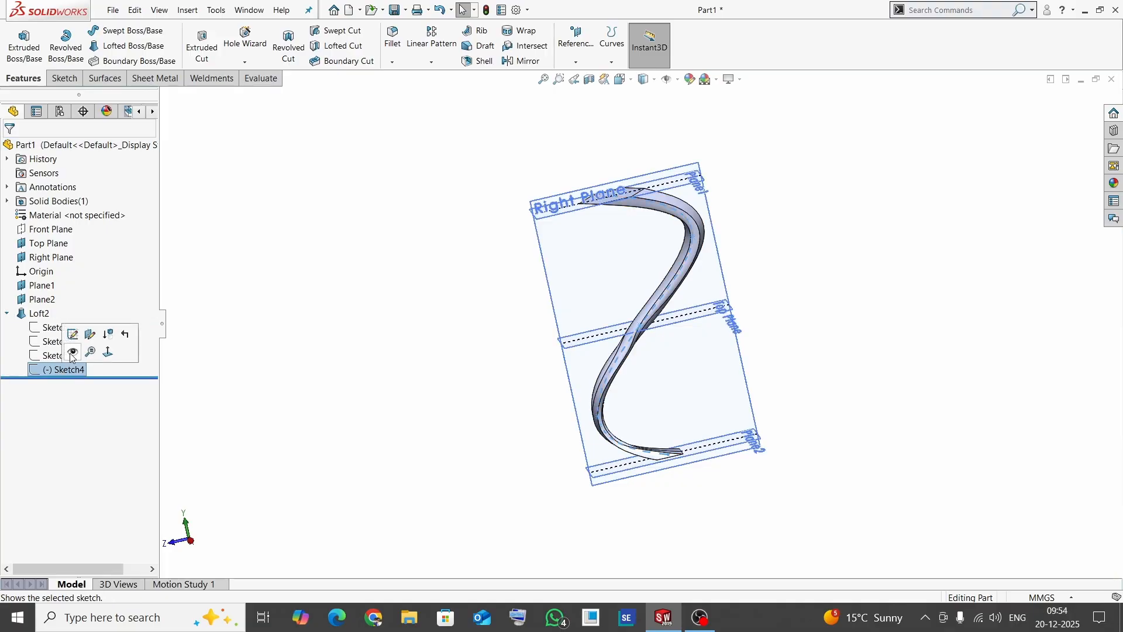
click(76, 338)
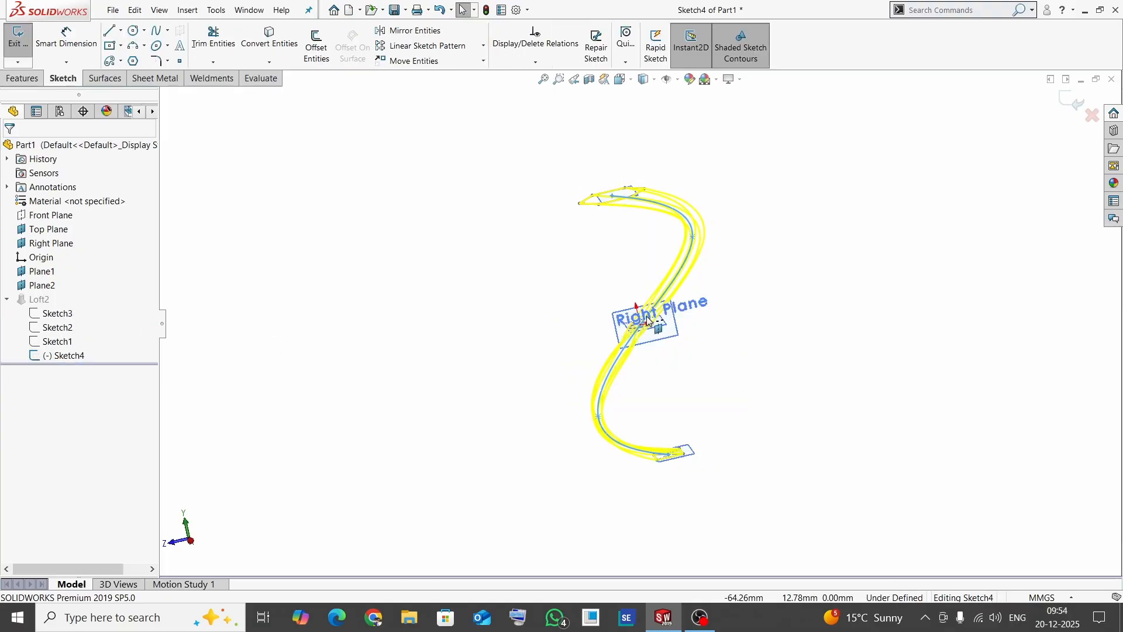
drag(693, 240, 649, 257)
click(610, 411)
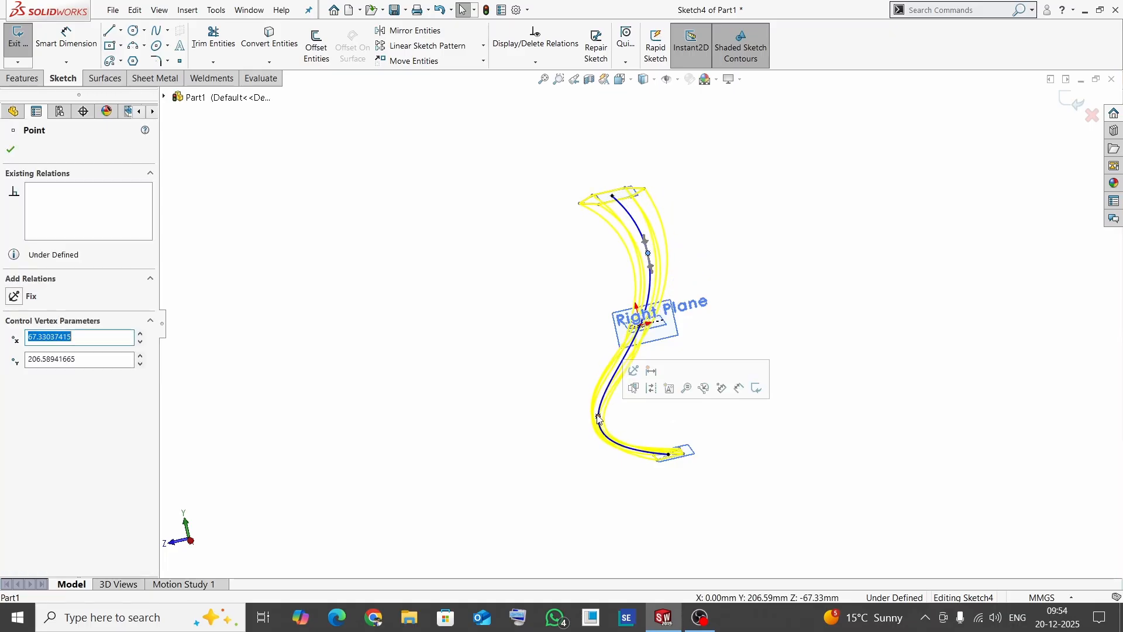
drag(611, 411, 635, 408)
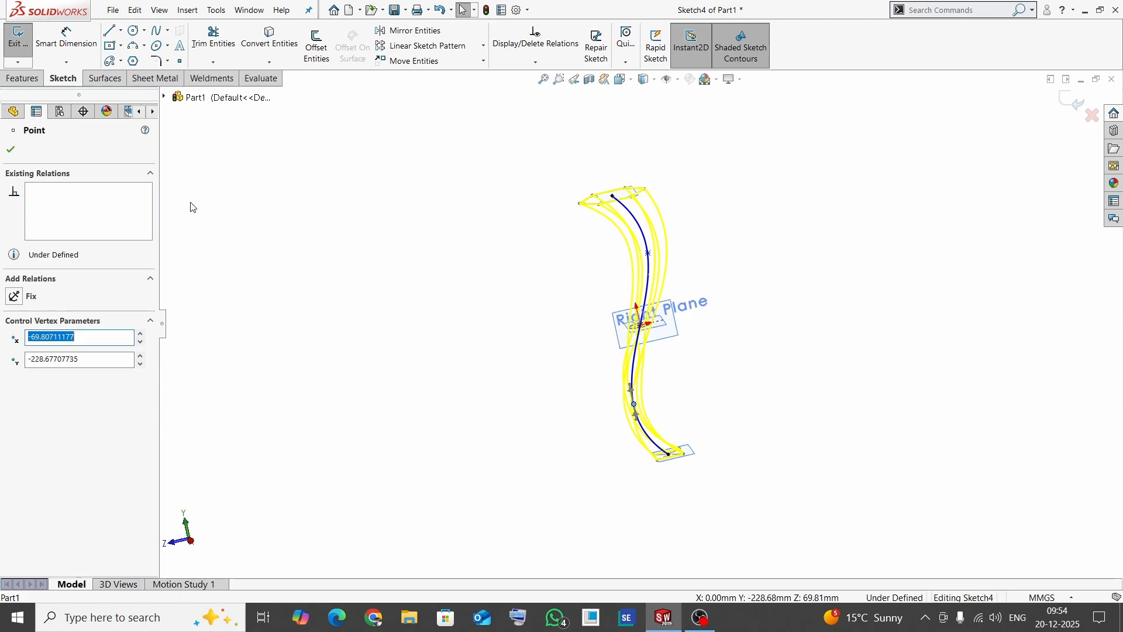
click(20, 154)
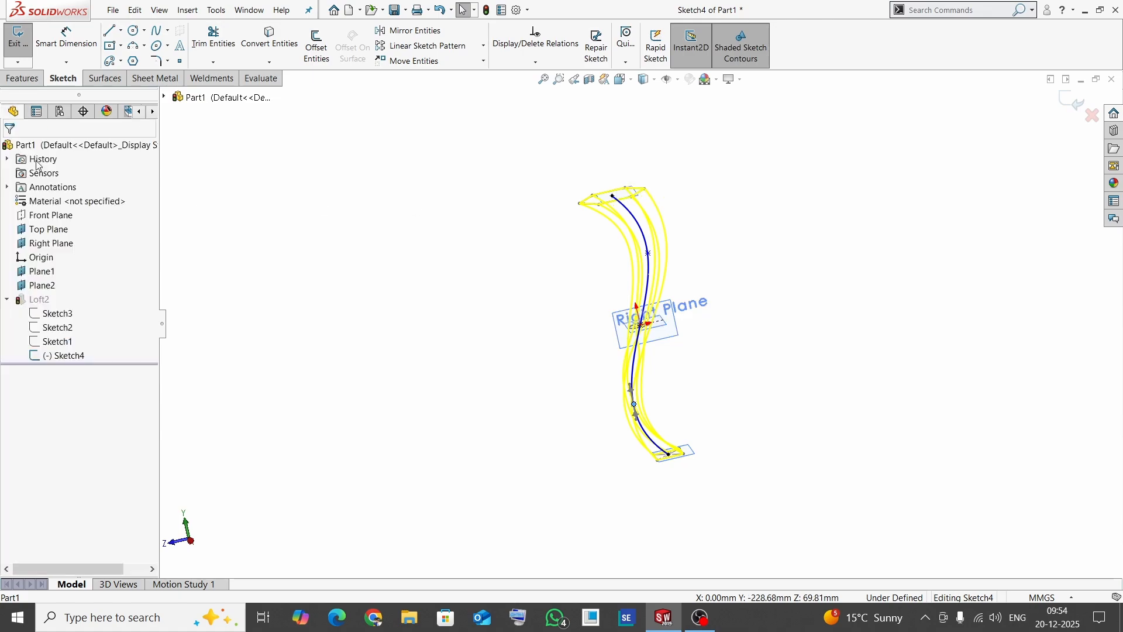
click(1064, 104)
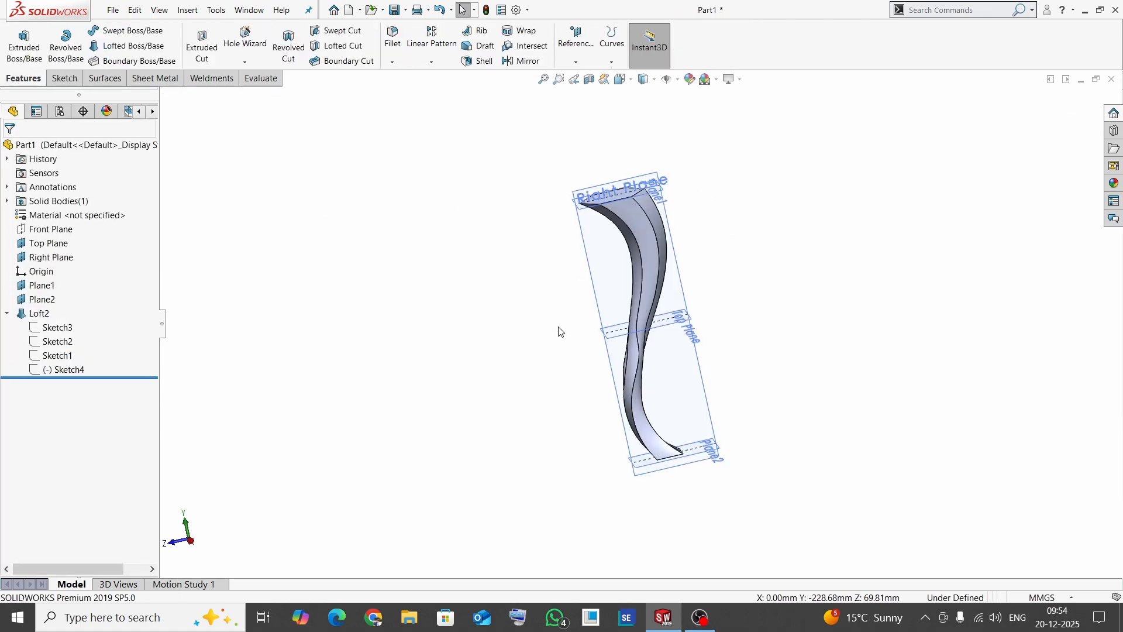
- Delete the centerline loft feature while keeping its profile and centerline sketches
middle_drag(718, 329, 693, 482)
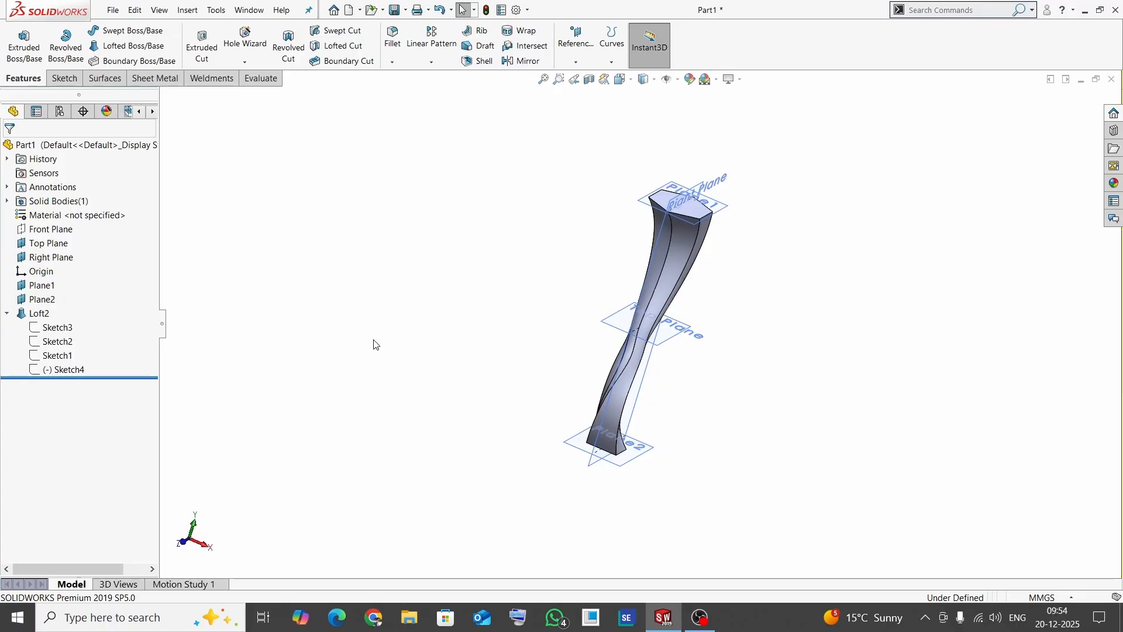
click(8, 315)
click(39, 314)
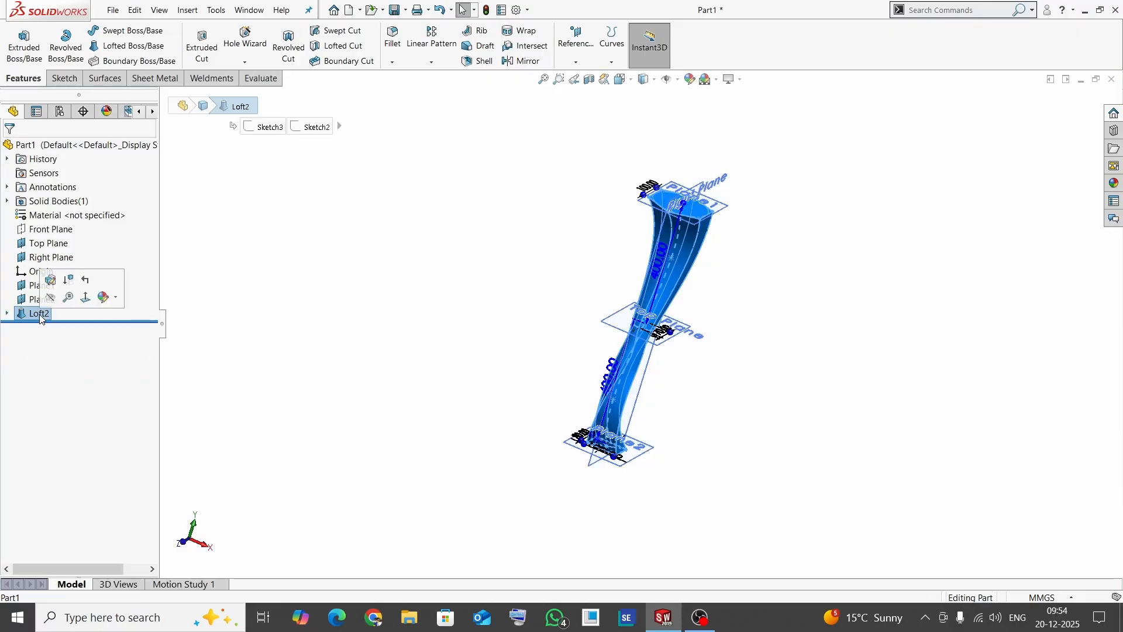
key(Delete)
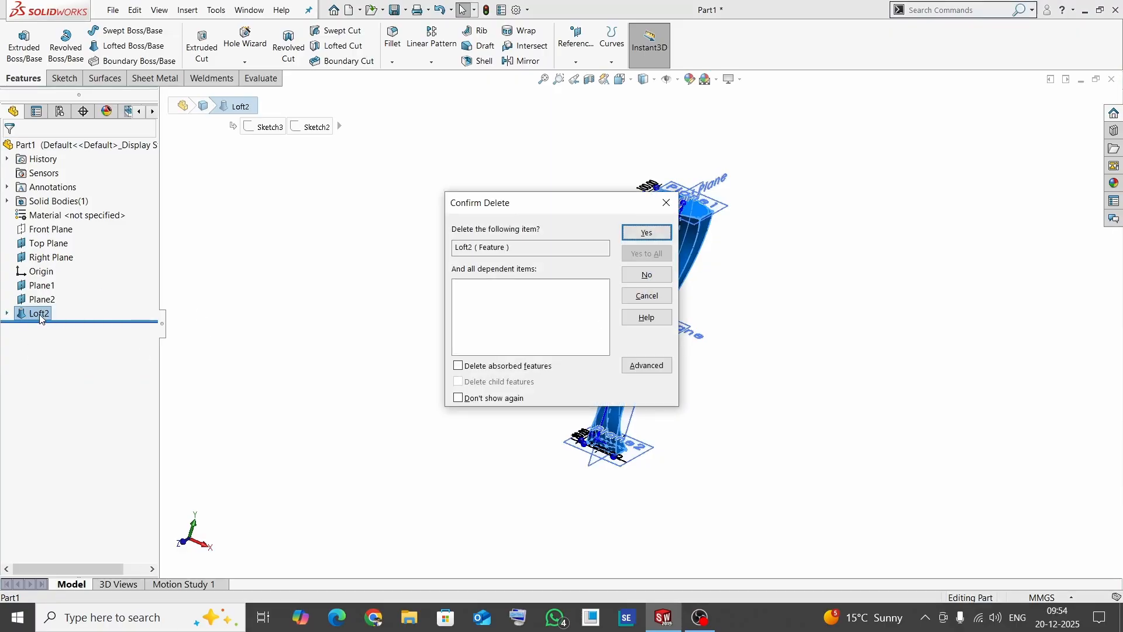
click(647, 233)
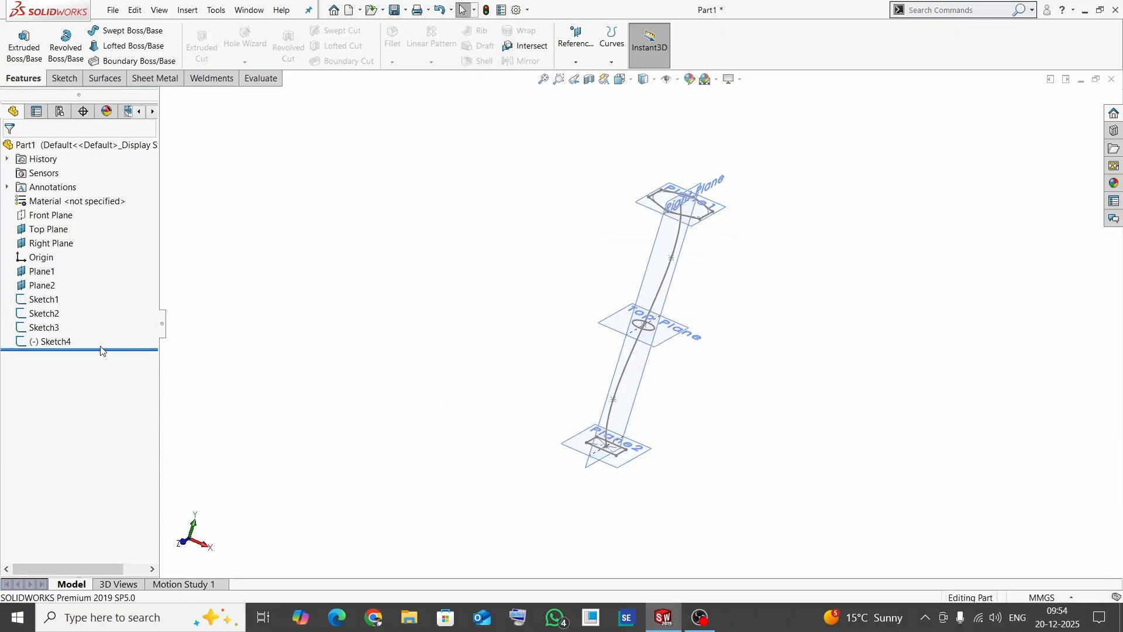
click(48, 343)
key(Delete)
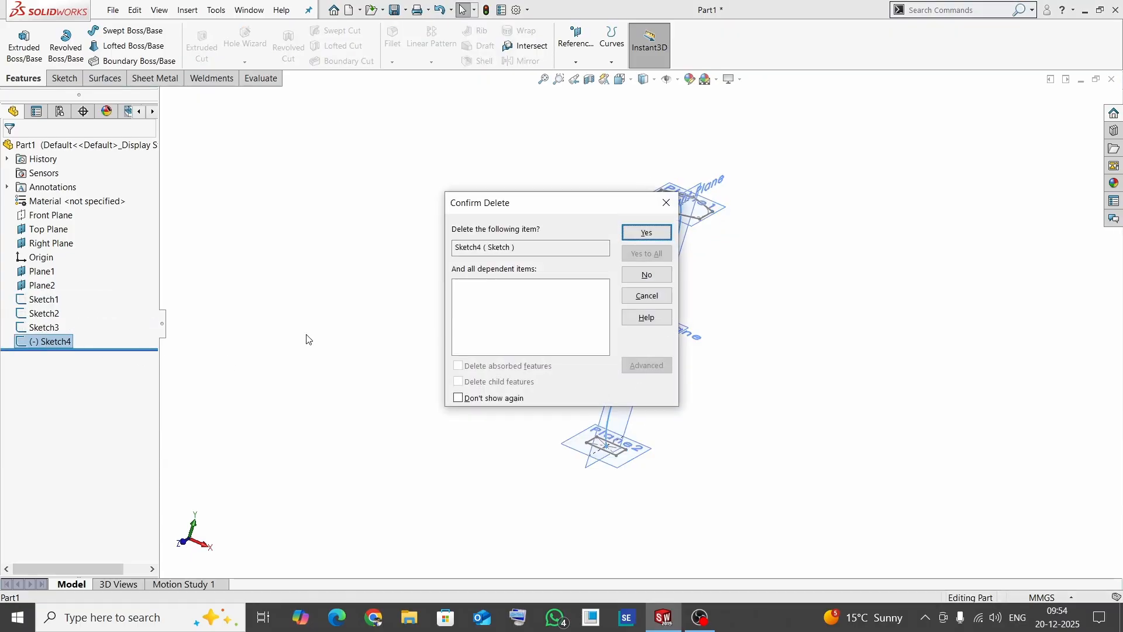
click(666, 202)
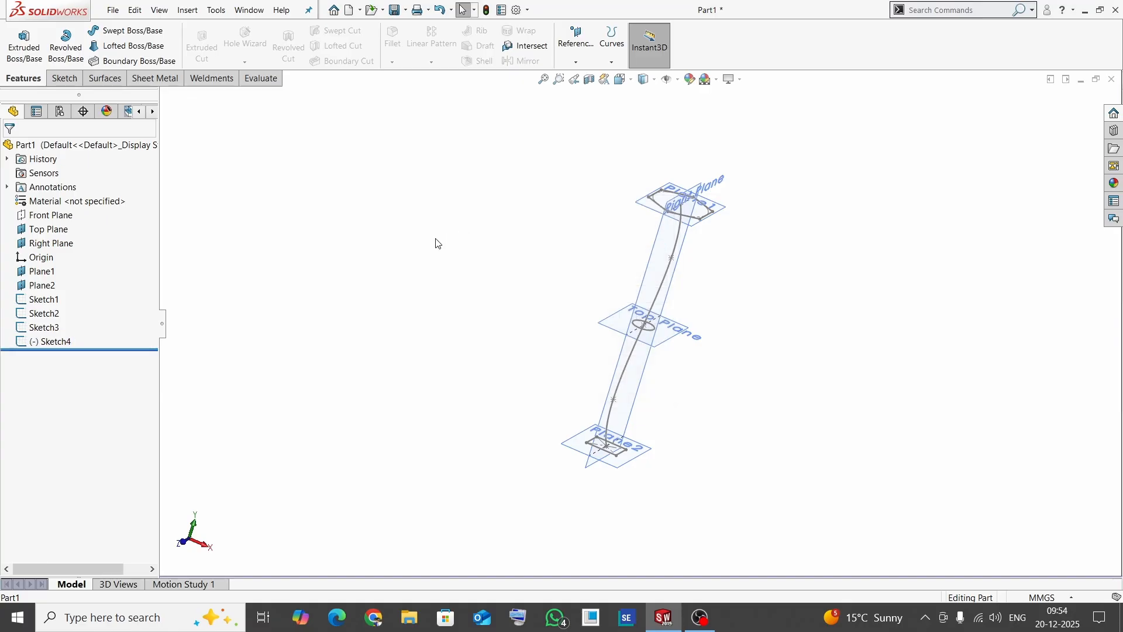
- Edit the former centerline sketch on the Right Plane and delete its S-shaped spline
click(52, 342)
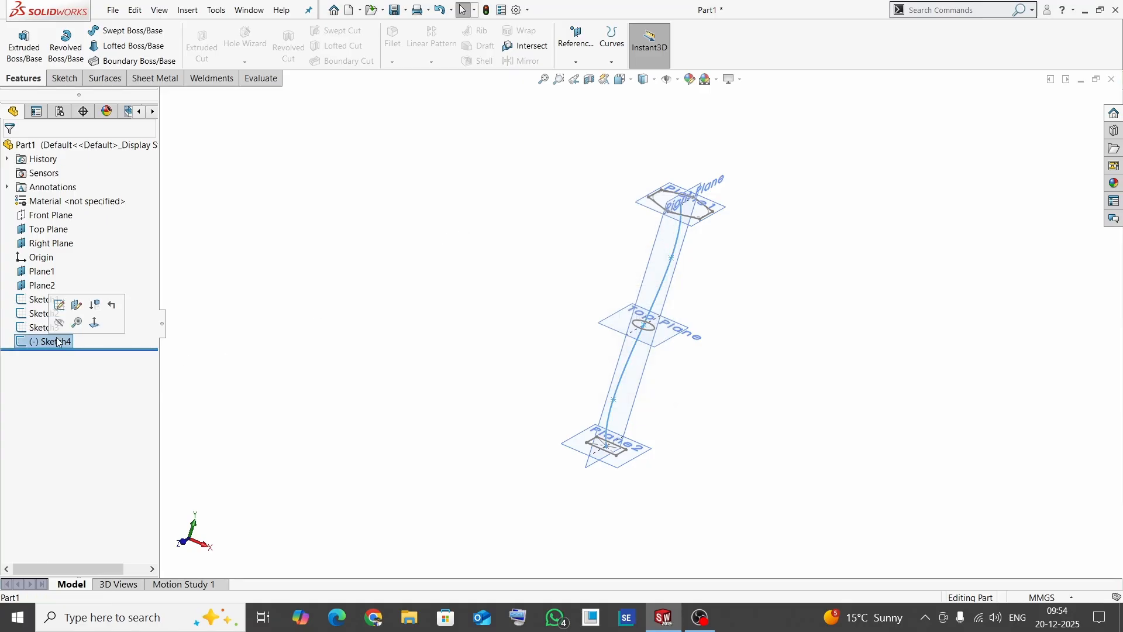
click(60, 304)
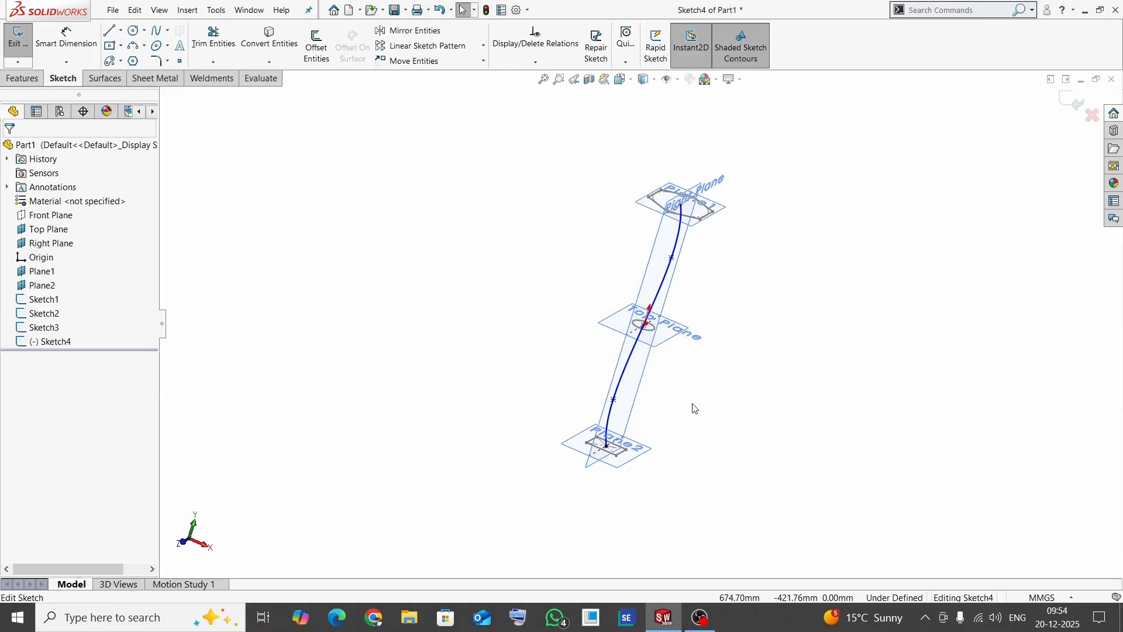
key(space)
click(810, 487)
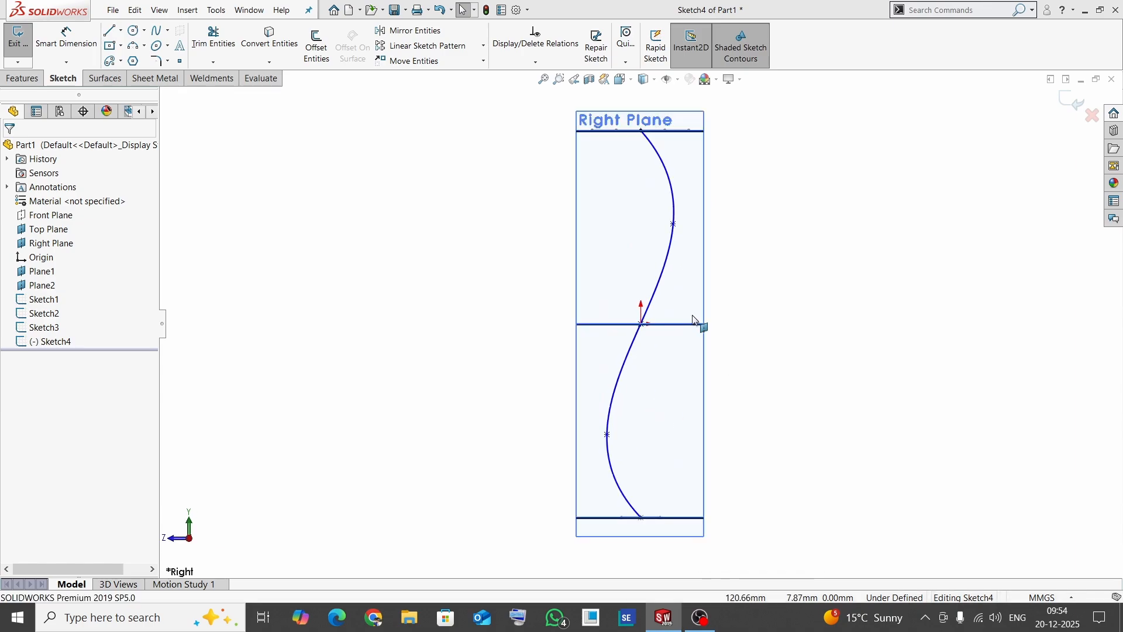
click(662, 287)
key(Delete)
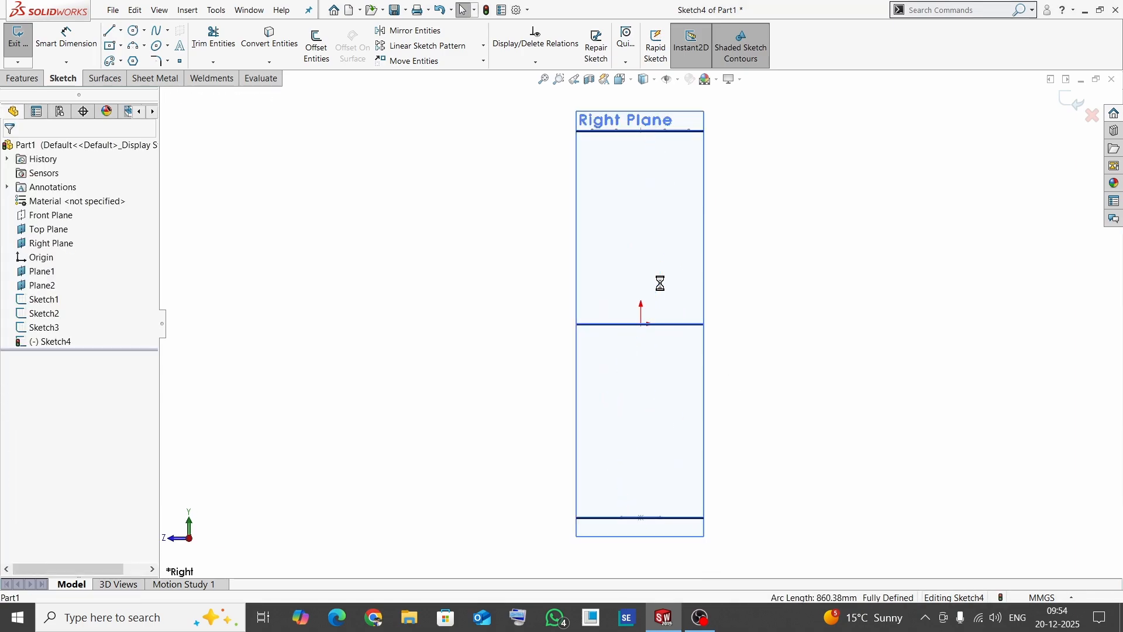
- Draw a three-point spline from the rectangle's negative-side edge to the hexagon's point at (-50, 400) mm, bulging outward away from the origin
click(156, 30)
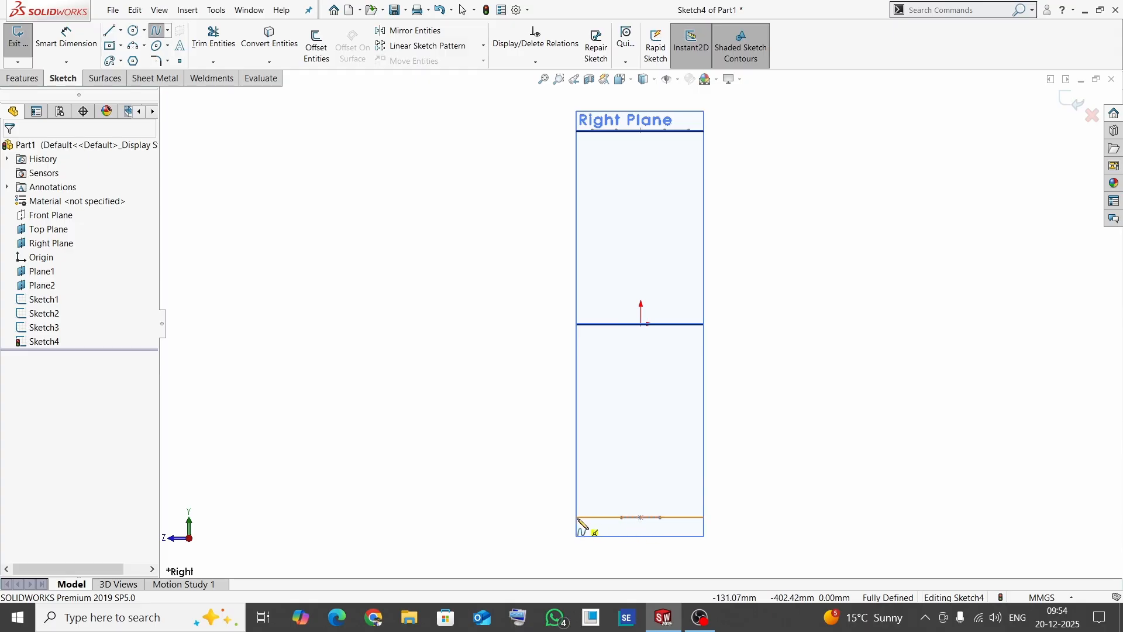
click(621, 517)
click(527, 357)
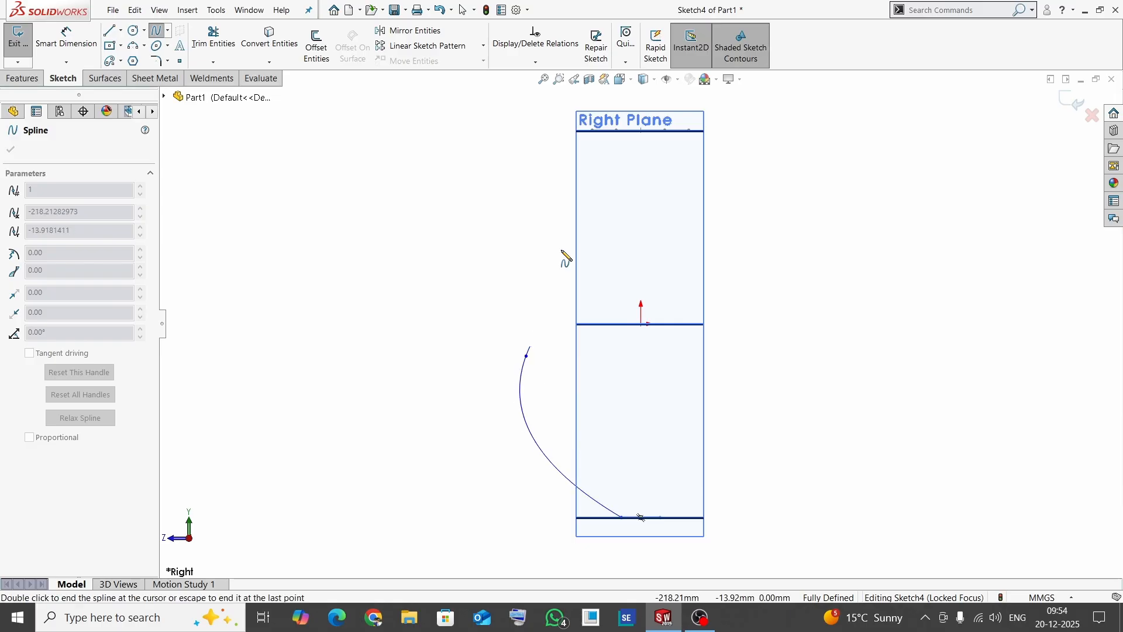
click(616, 130)
key(Escape)
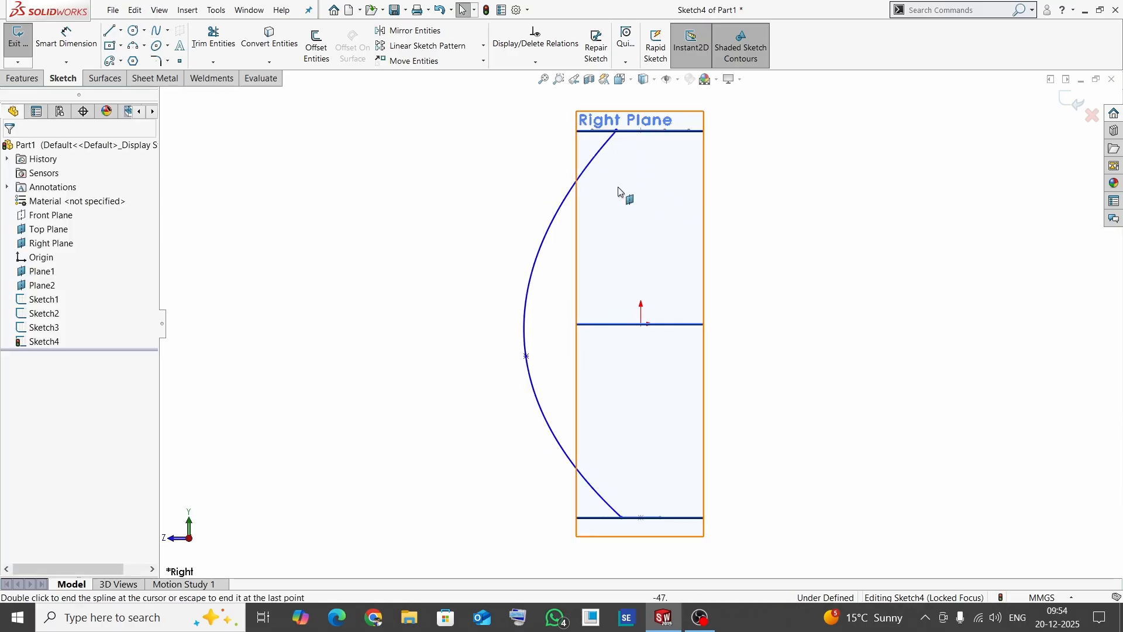
- Draw a four-point S-shaped spline from the hexagon's corner at (100, 400) through about (158, -110) to the rectangle's edge at (40, -400) mm, and finish the sketch
click(168, 31)
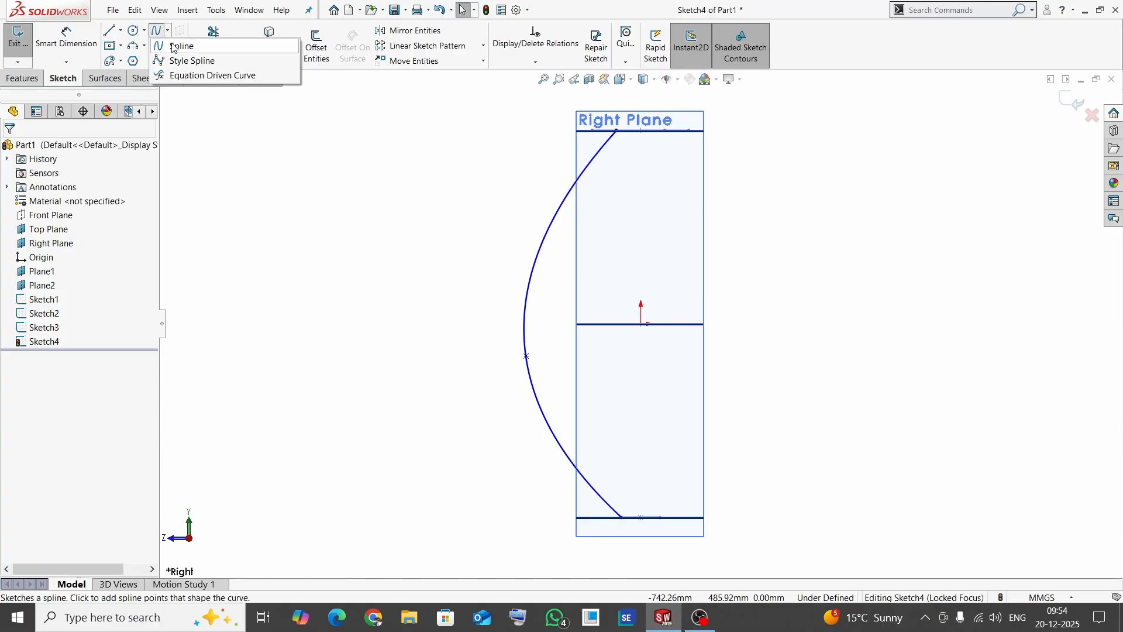
click(173, 47)
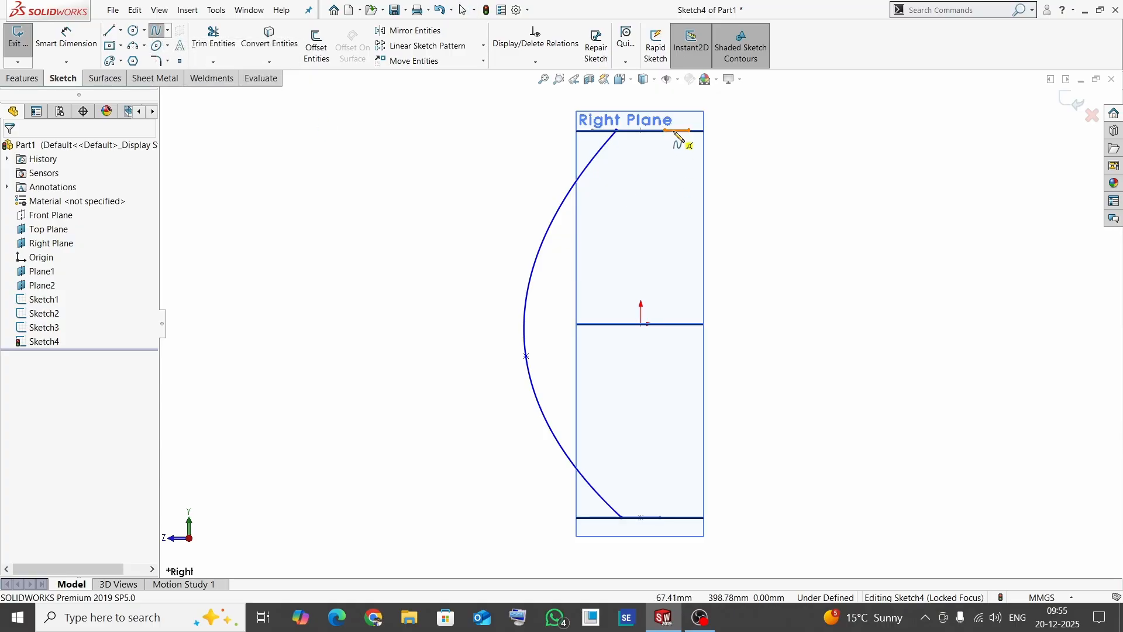
click(689, 131)
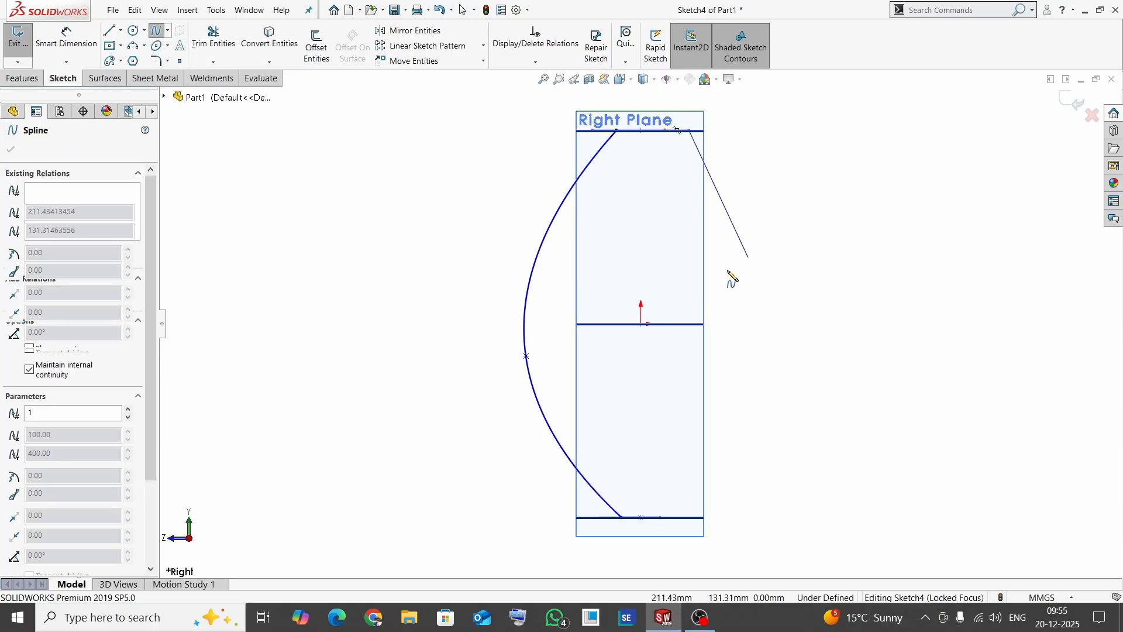
click(682, 268)
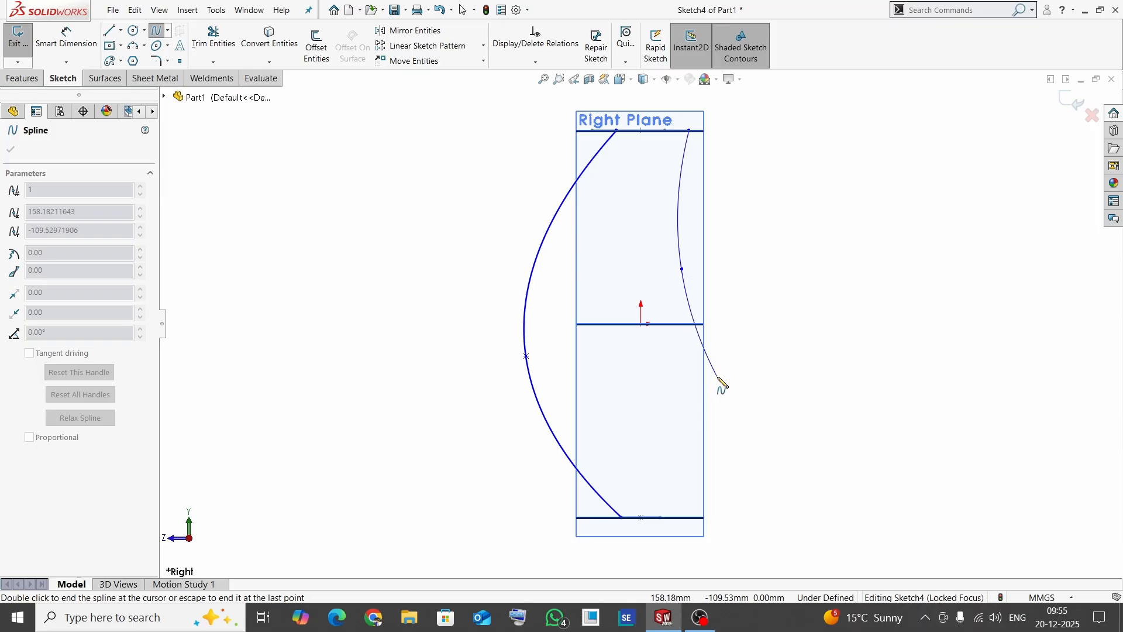
click(717, 376)
click(663, 518)
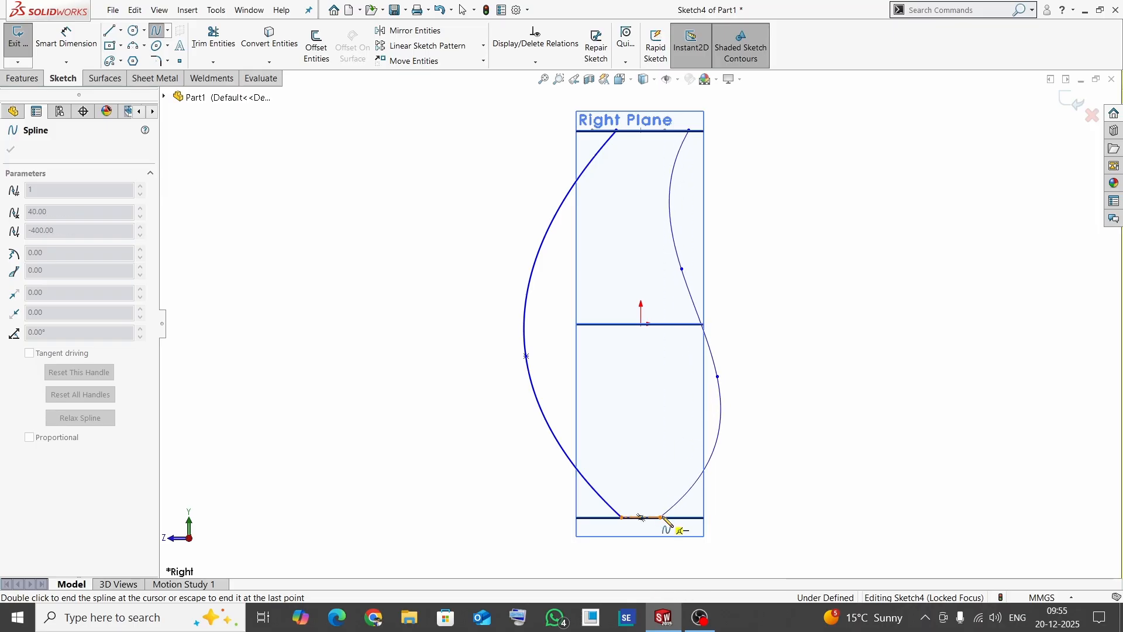
key(Escape)
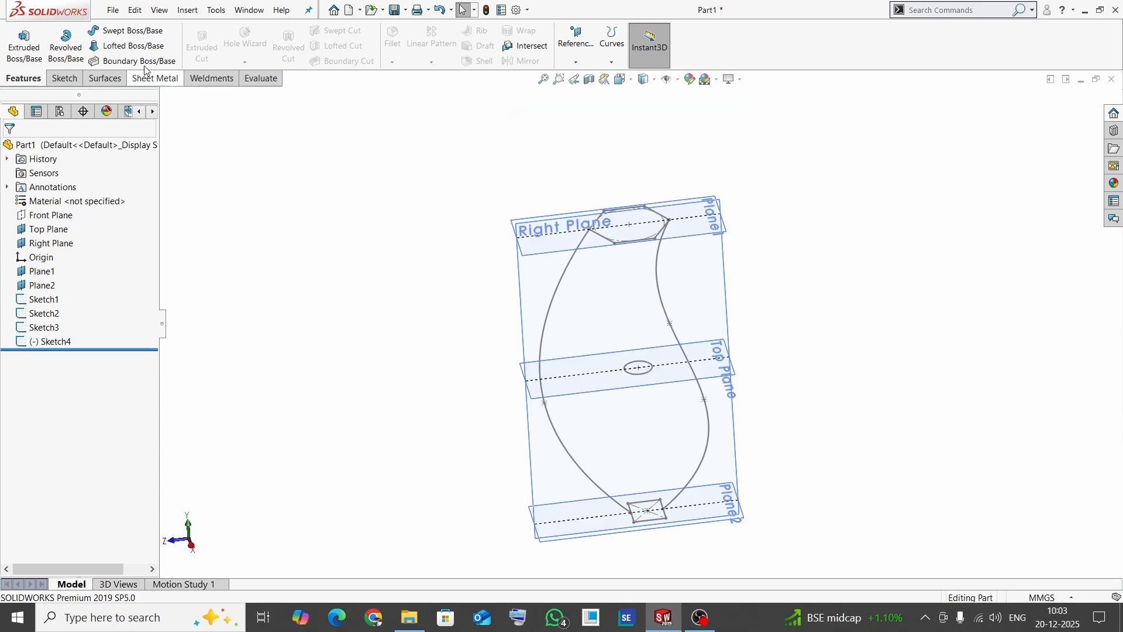
- Start a Lofted Boss/Base and assign the two side splines as separate open-loop guide curves
click(137, 47)
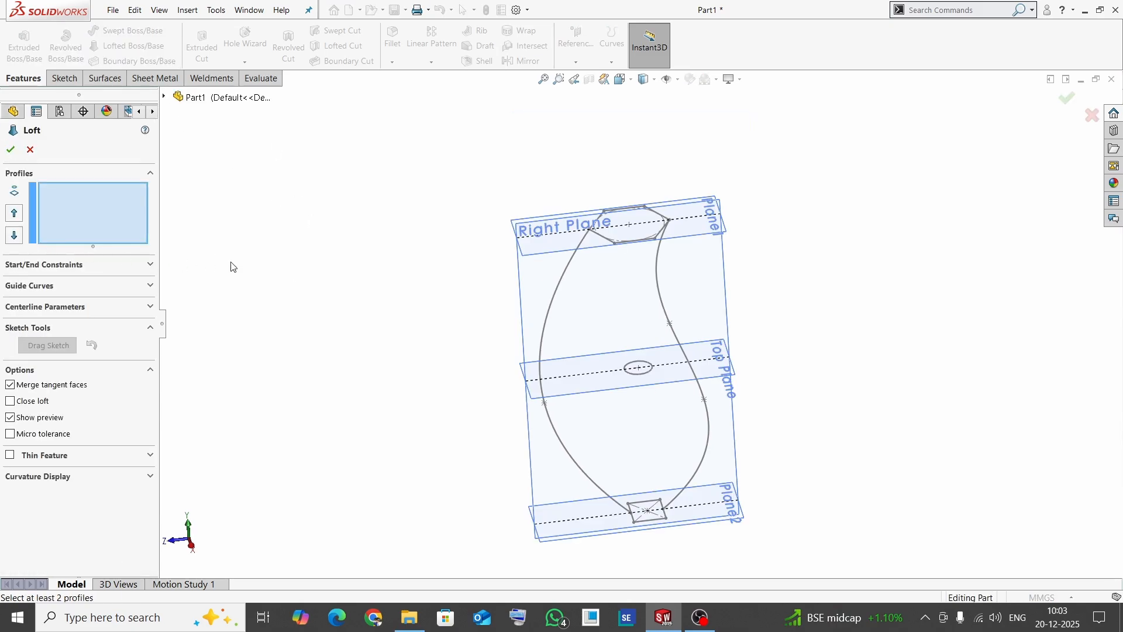
click(150, 286)
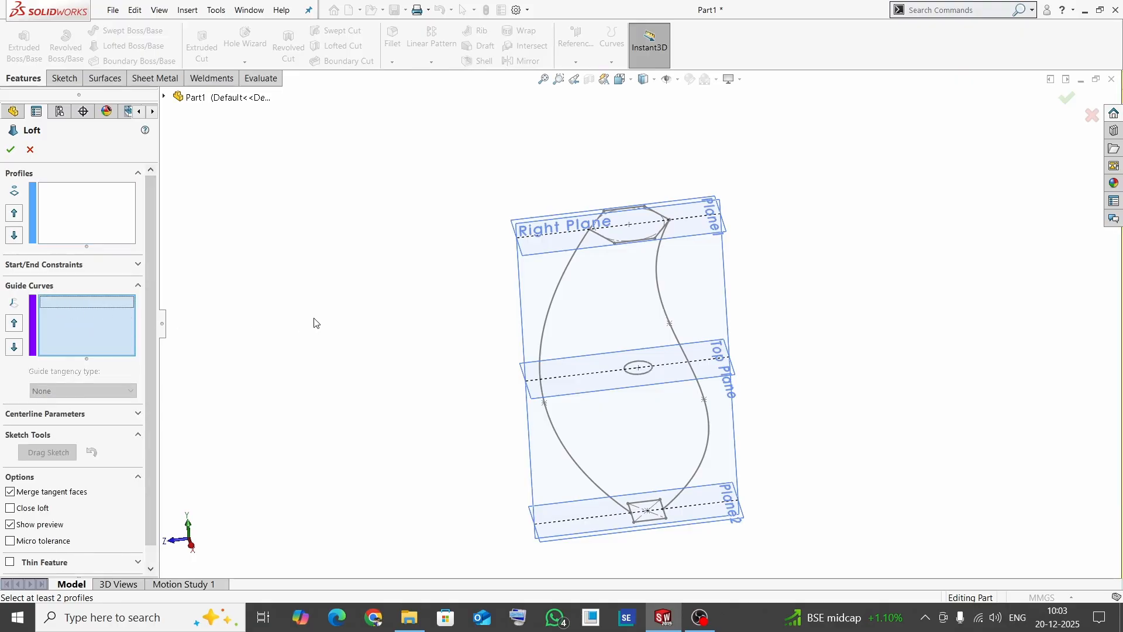
click(548, 325)
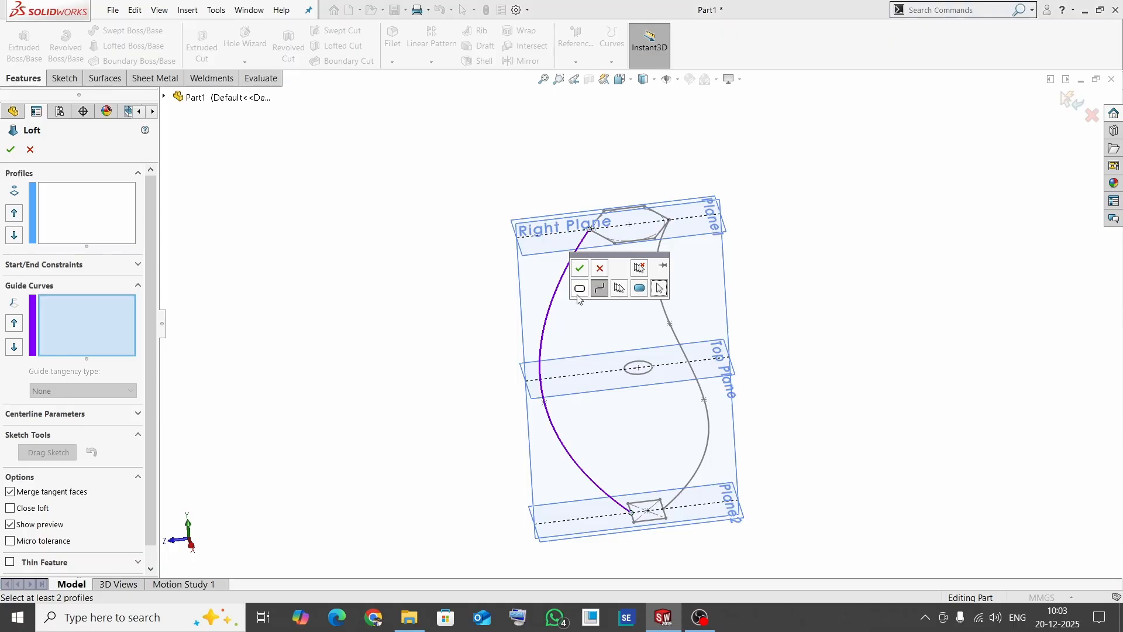
click(581, 268)
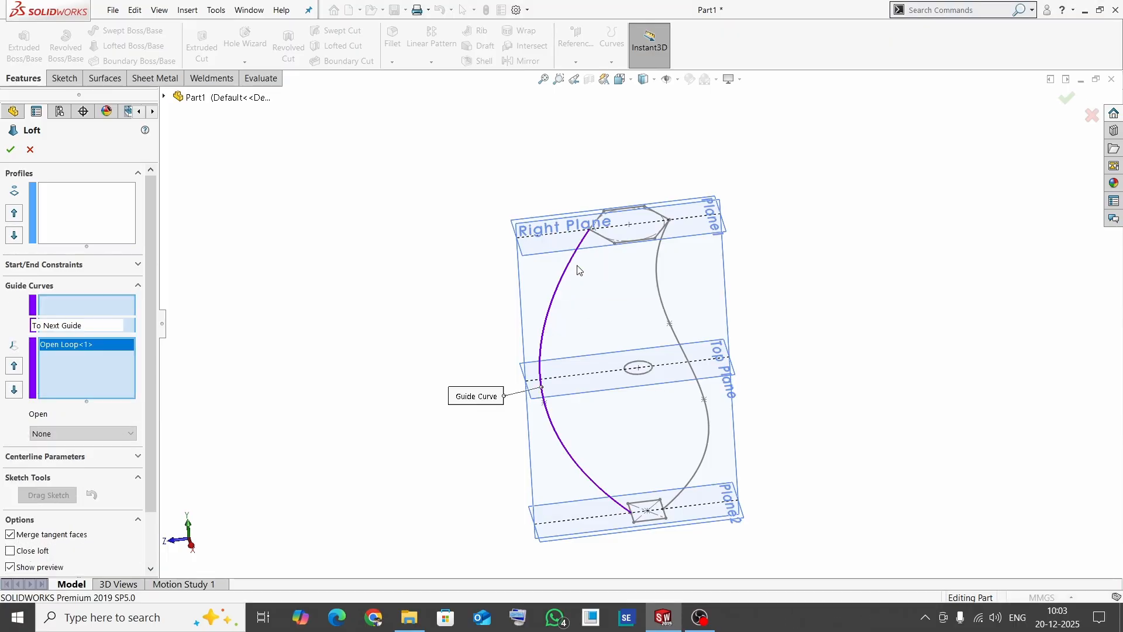
click(663, 306)
click(695, 248)
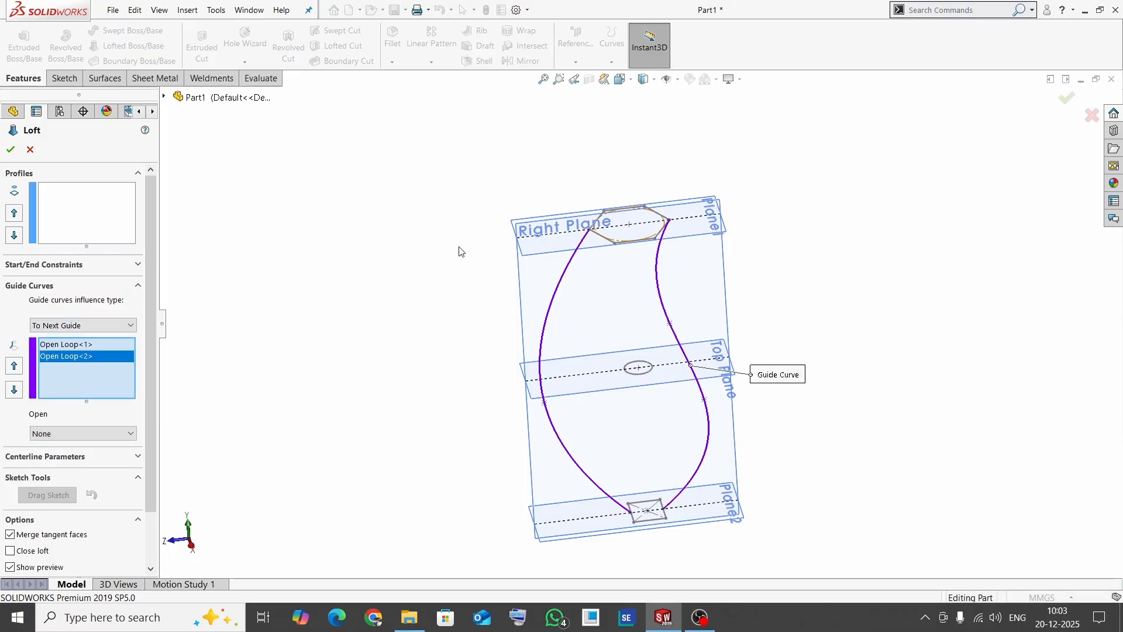
- Add the rectangle and hexagon sketches as the loft profiles, leaving out the circle, and complete the loft
click(80, 212)
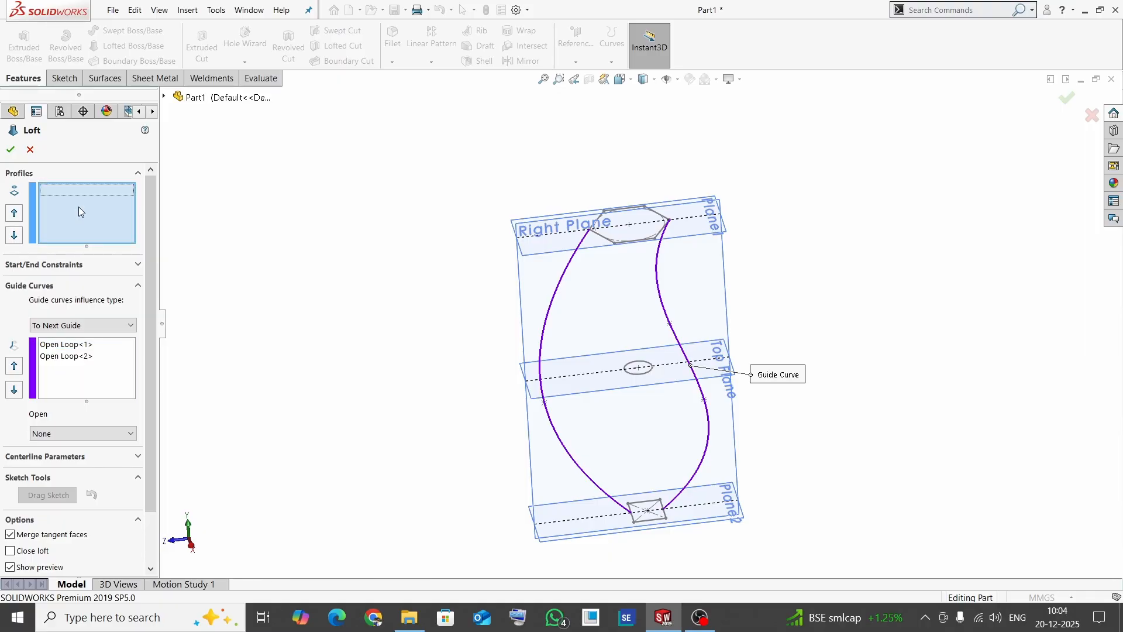
click(635, 522)
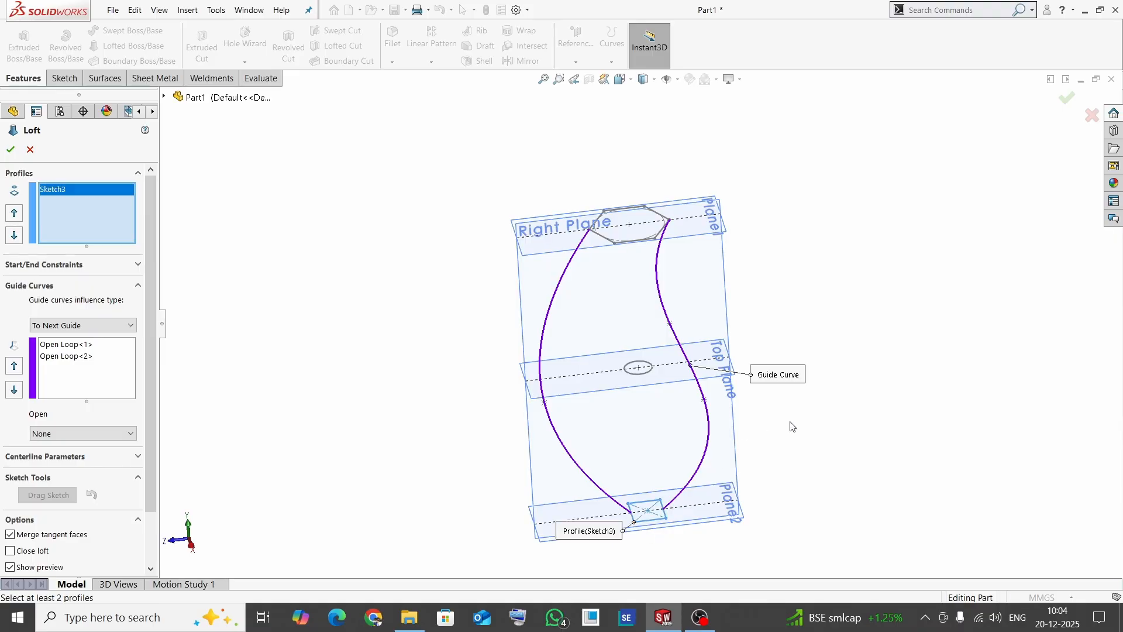
click(615, 245)
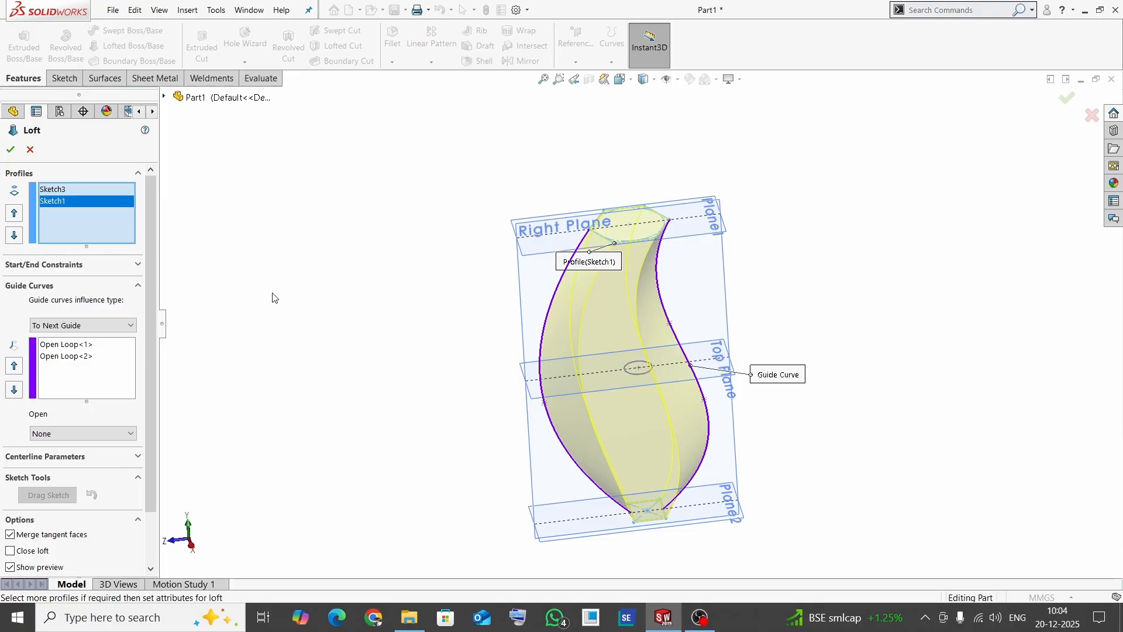
click(9, 151)
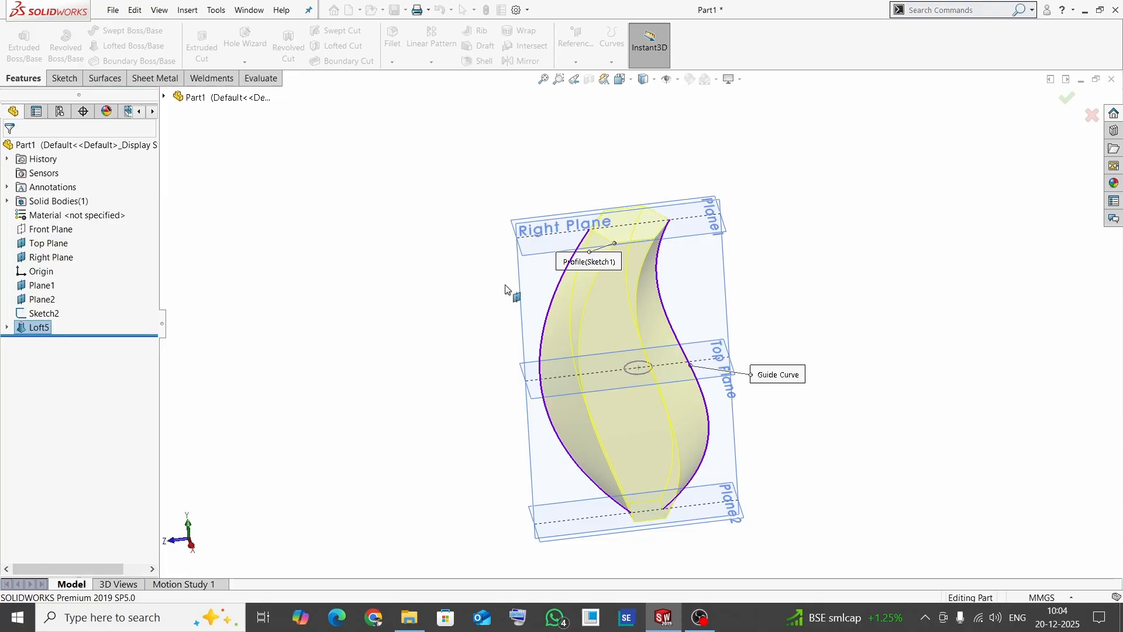
- Hide Plane1, Plane2, the Right Plane and the Top Plane so only the lofted body and sketch remain in view
click(47, 287)
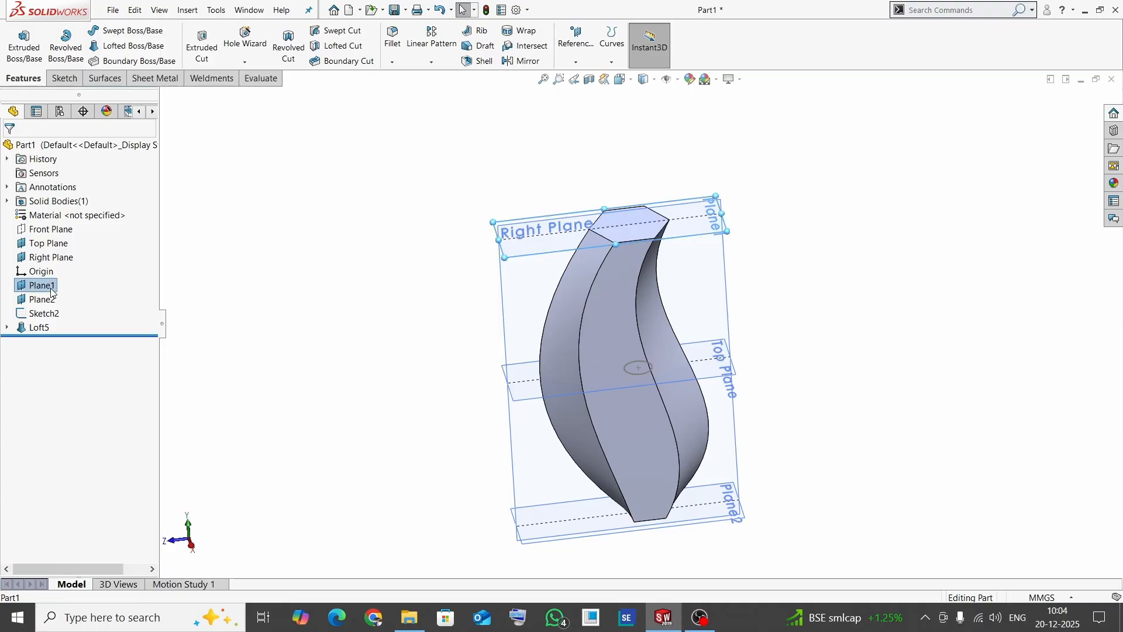
click(76, 274)
click(39, 300)
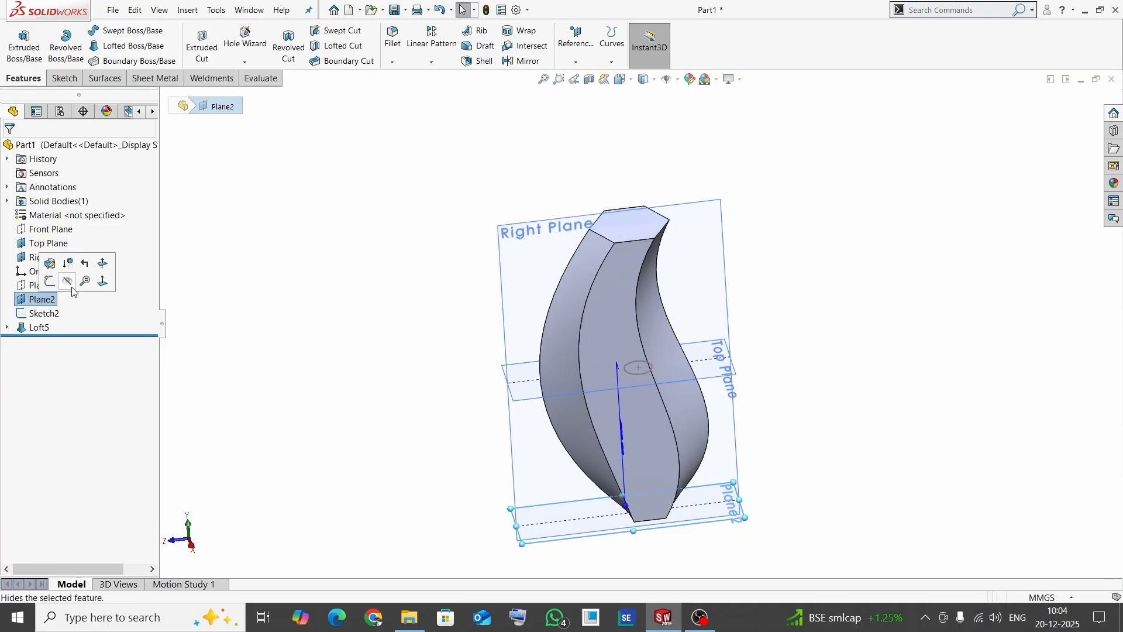
click(77, 285)
click(69, 258)
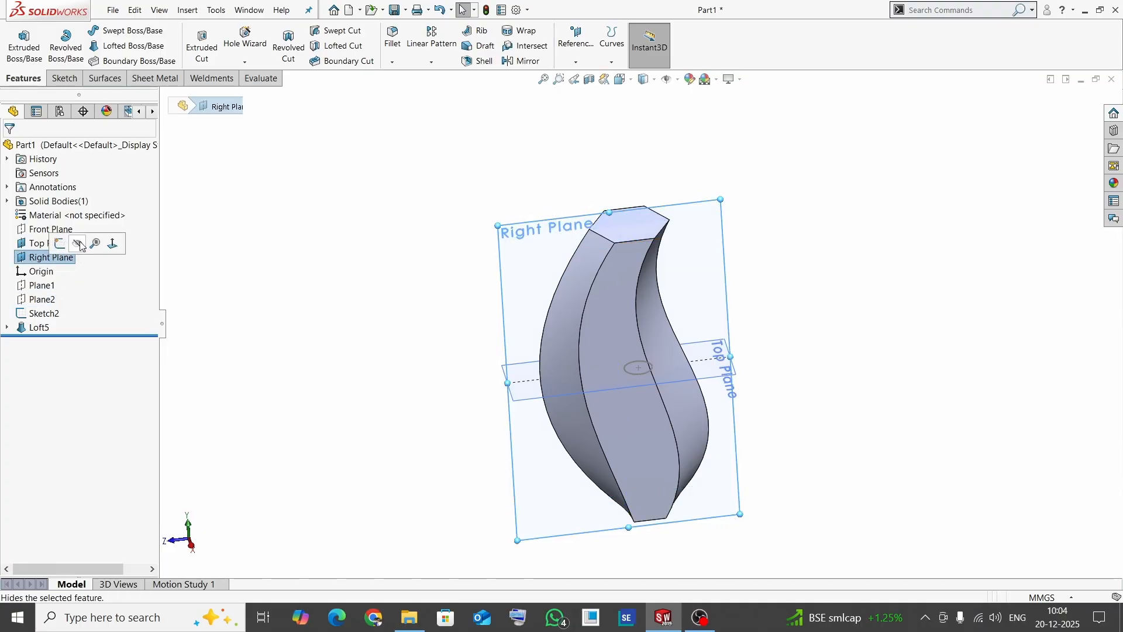
click(77, 243)
click(46, 244)
click(72, 228)
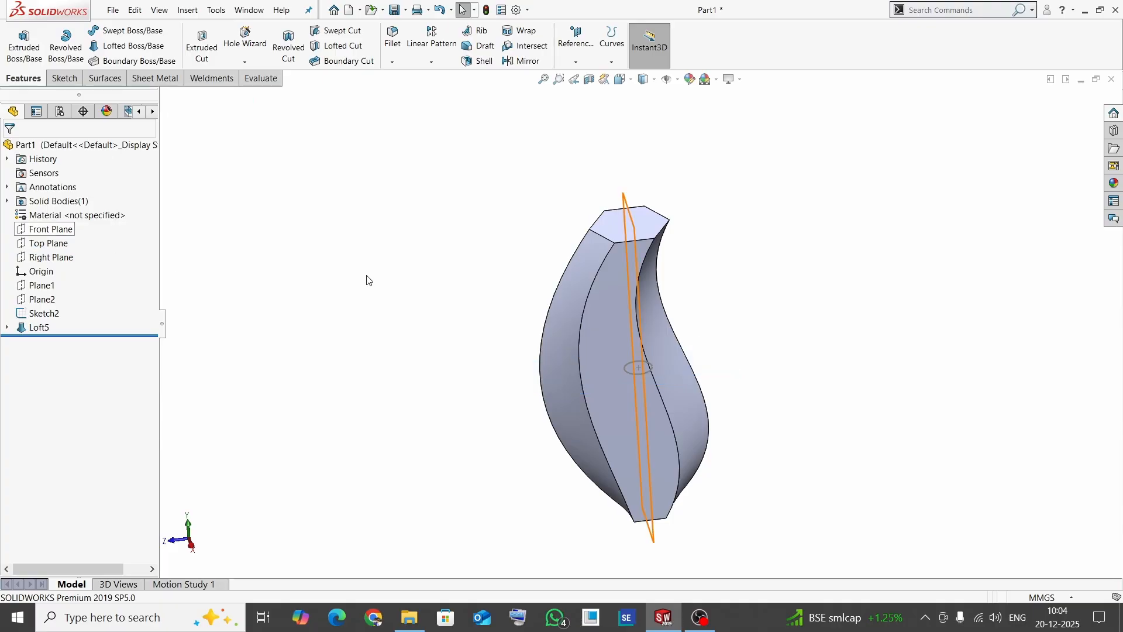
middle_drag(778, 324, 457, 315)
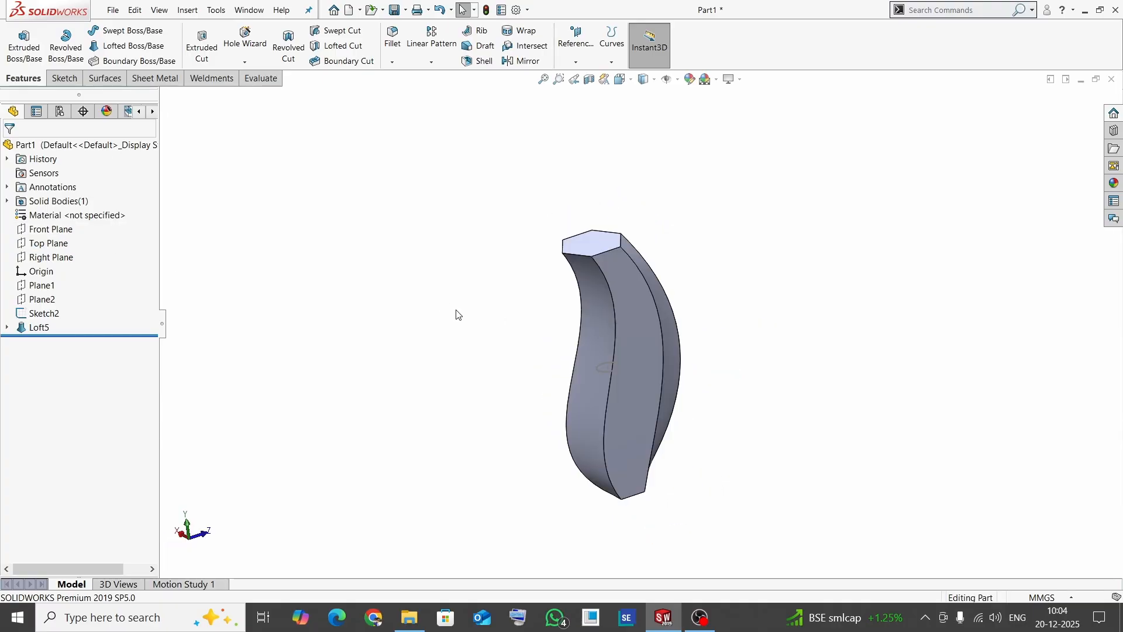